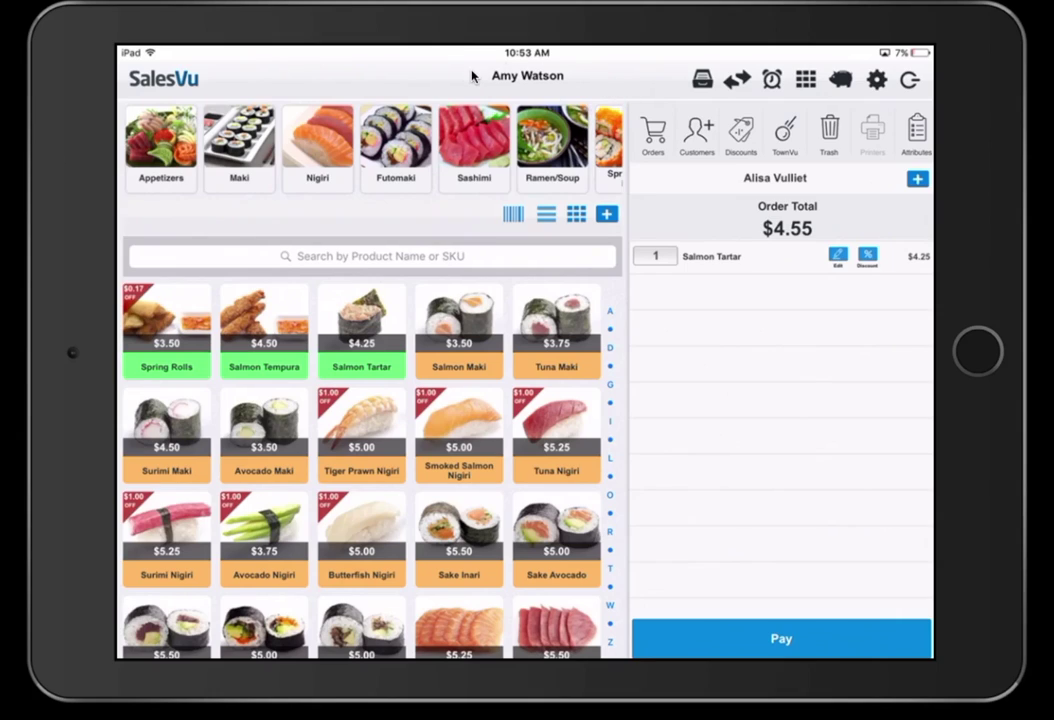
# - Bring up the employee Clock In keypad from the clock icon in the top toolbar
pyautogui.click(758, 55)
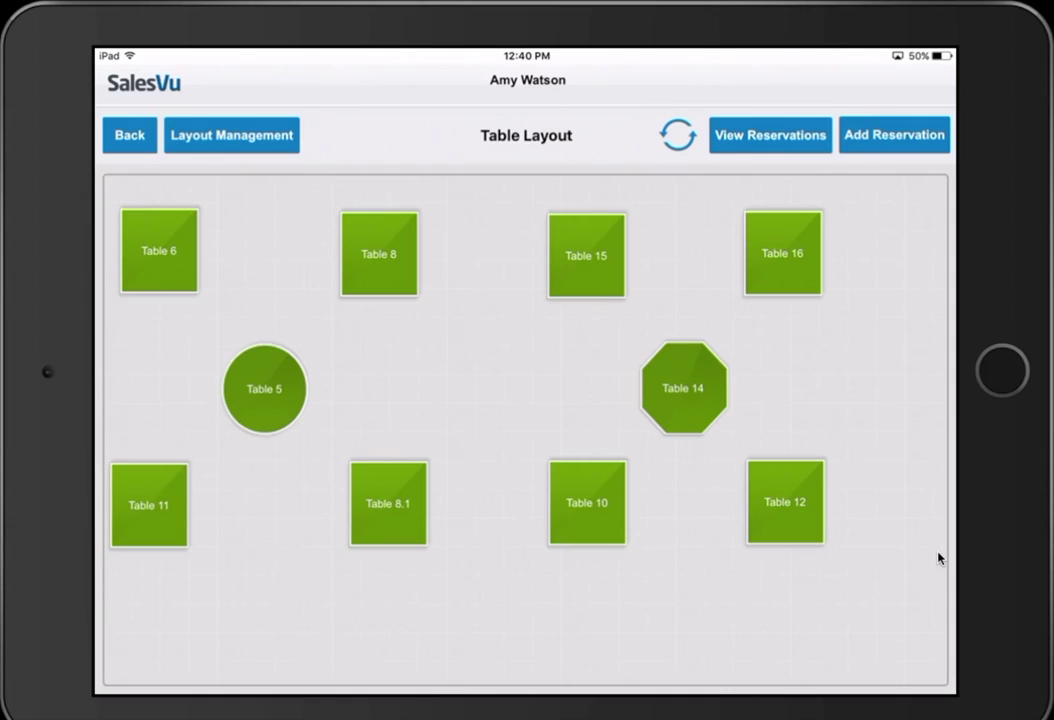
# - Scroll around the Table Layout to view Table 6 and the other tables
pyautogui.hscroll(2, 939, 558)
pyautogui.hscroll(-2, 939, 558)
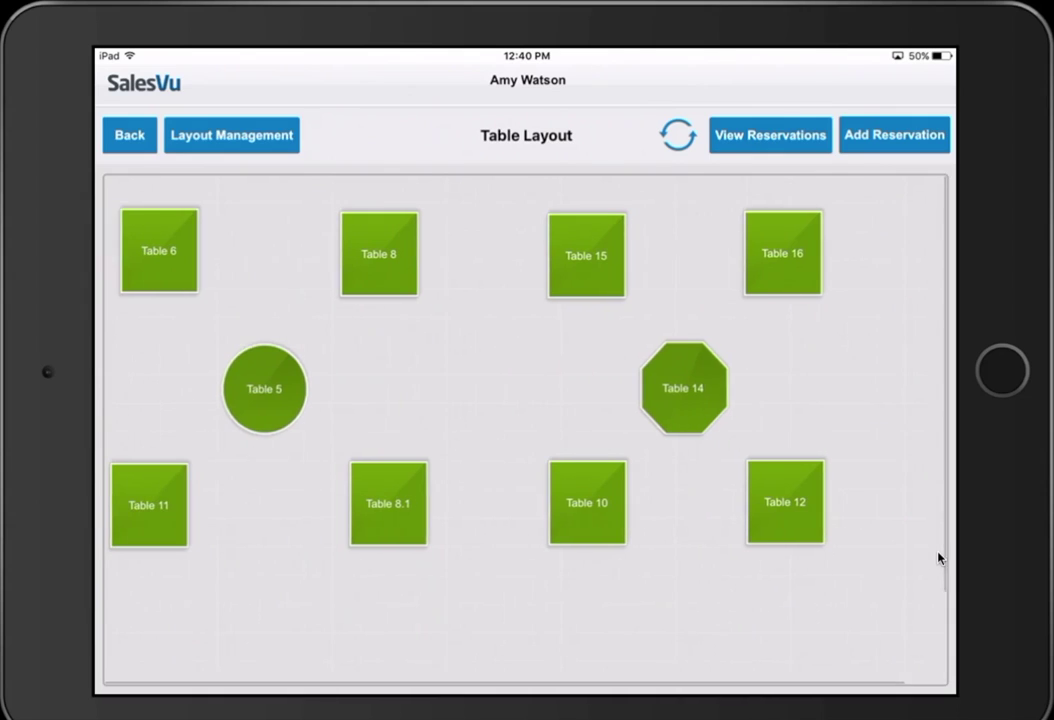
pyautogui.scroll(-3, 939, 558)
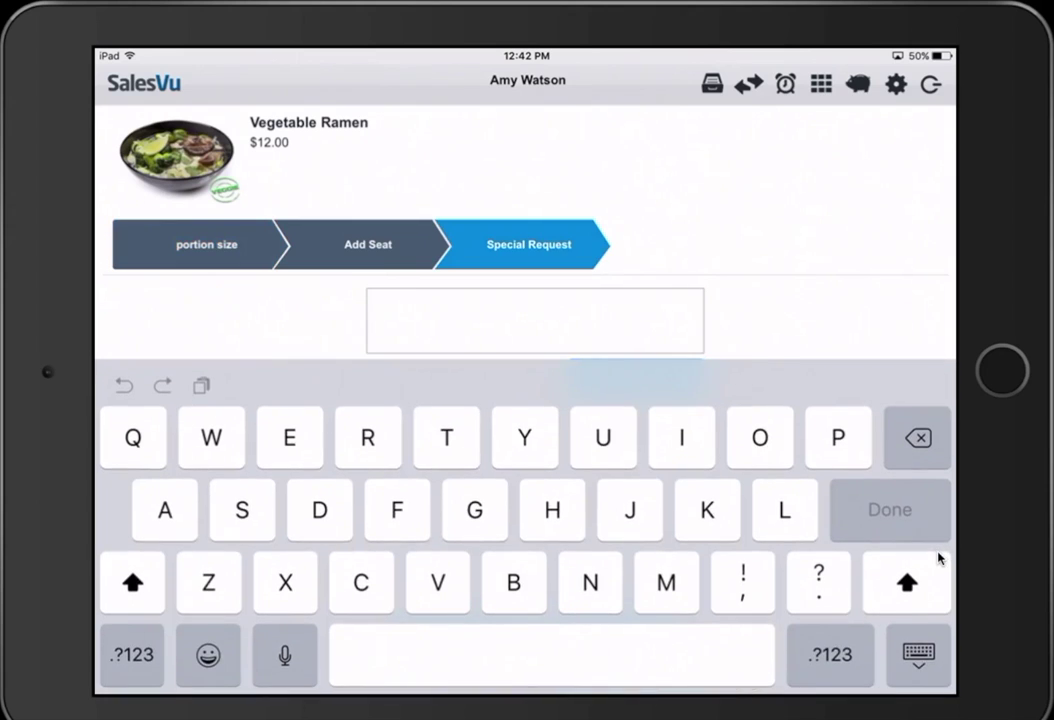
# - Enter 'No onion' as the Vegetable Ramen's special request
pyautogui.write('No onion')
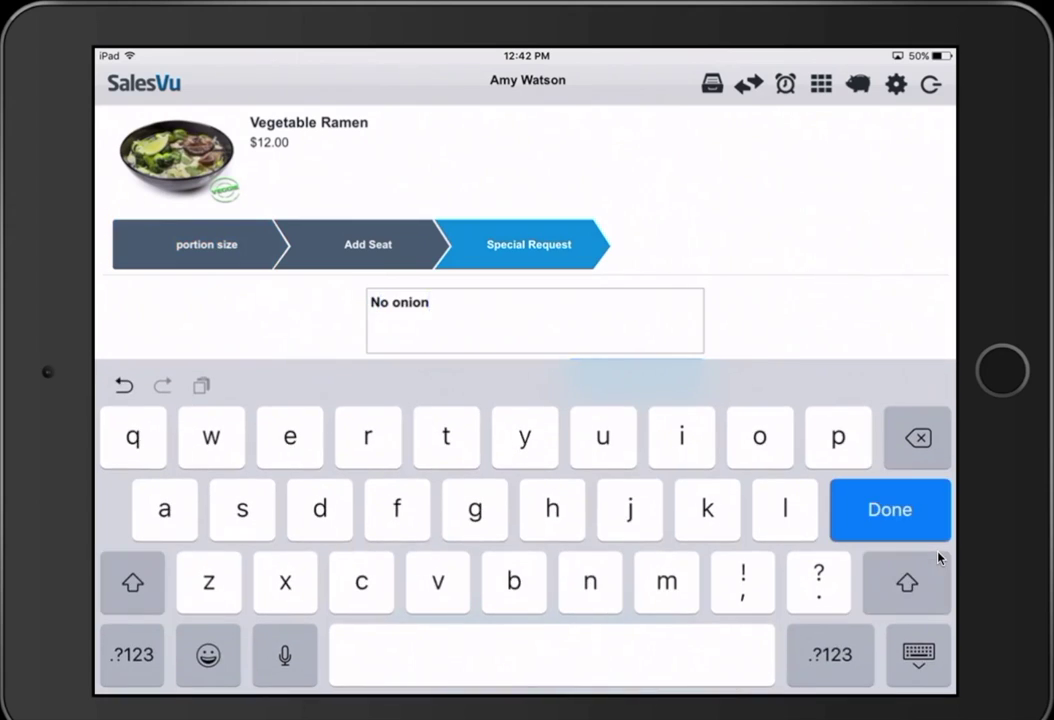
pyautogui.press('Return')
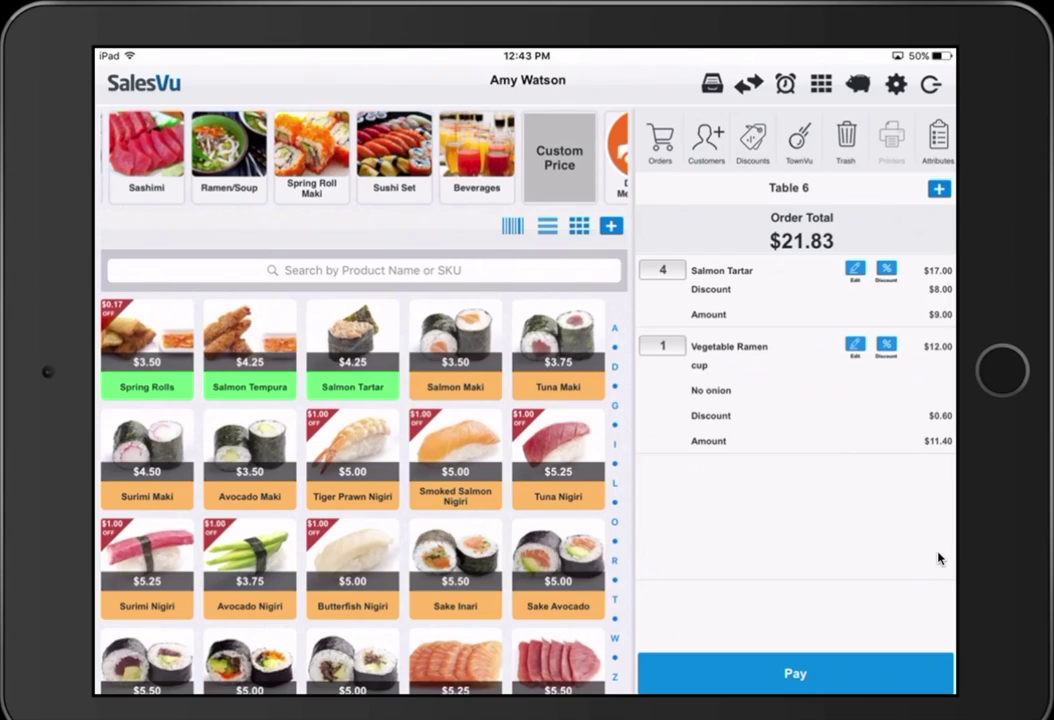
# - Review the available discounts without applying one, then add a Tuna Nigiri to the order
pyautogui.click(753, 140)
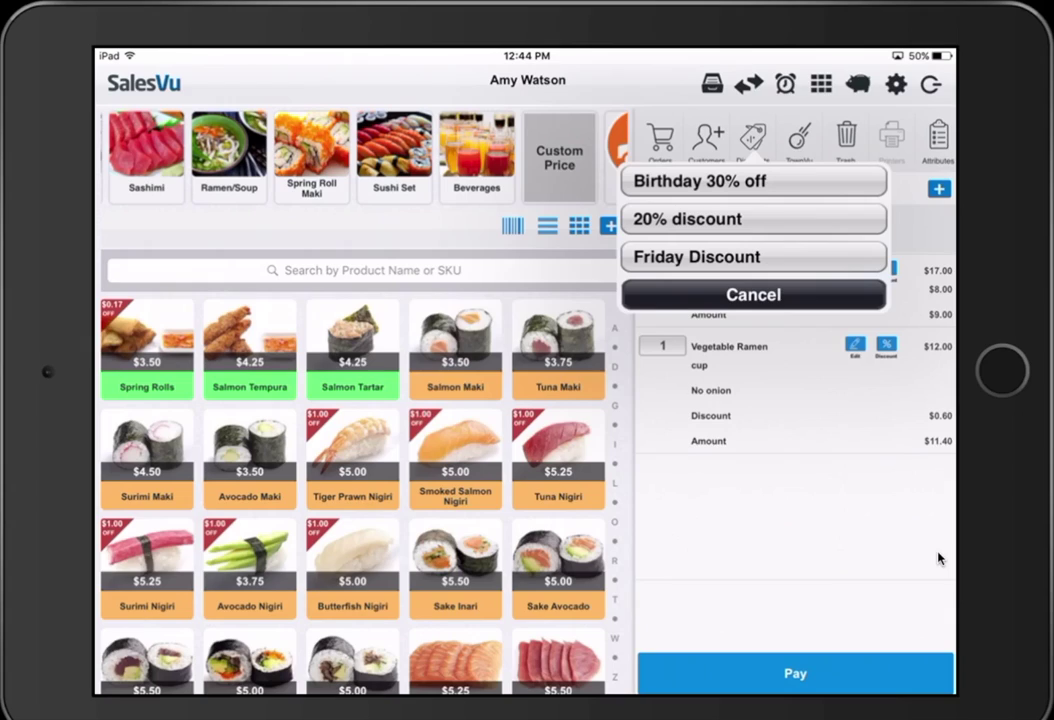
pyautogui.click(939, 558)
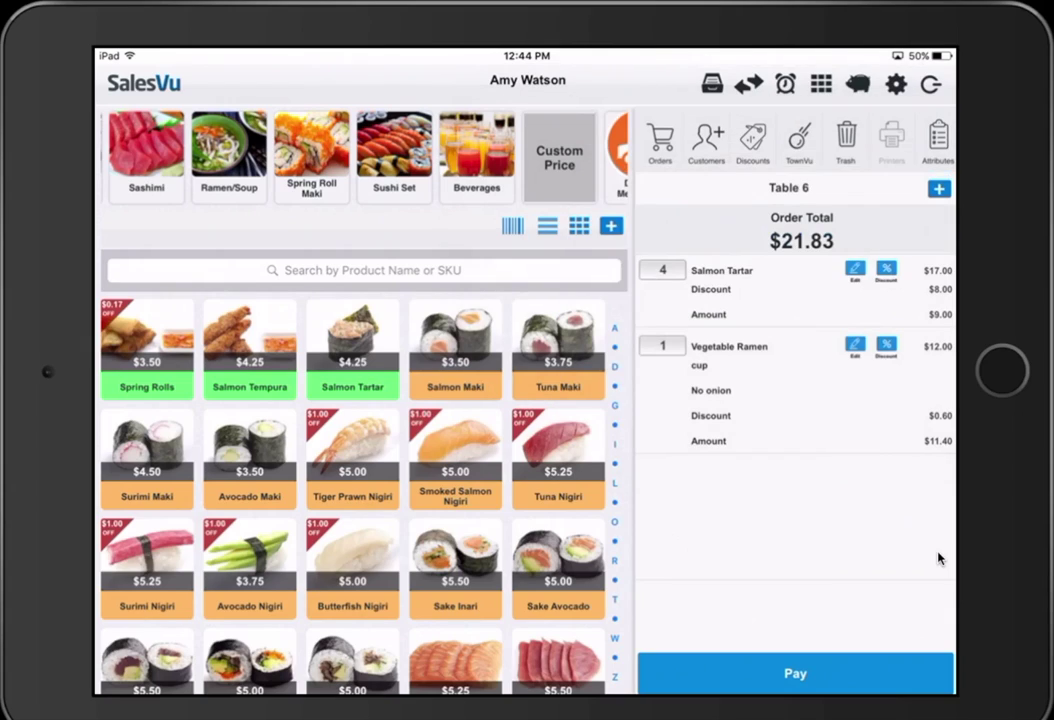
pyautogui.click(558, 460)
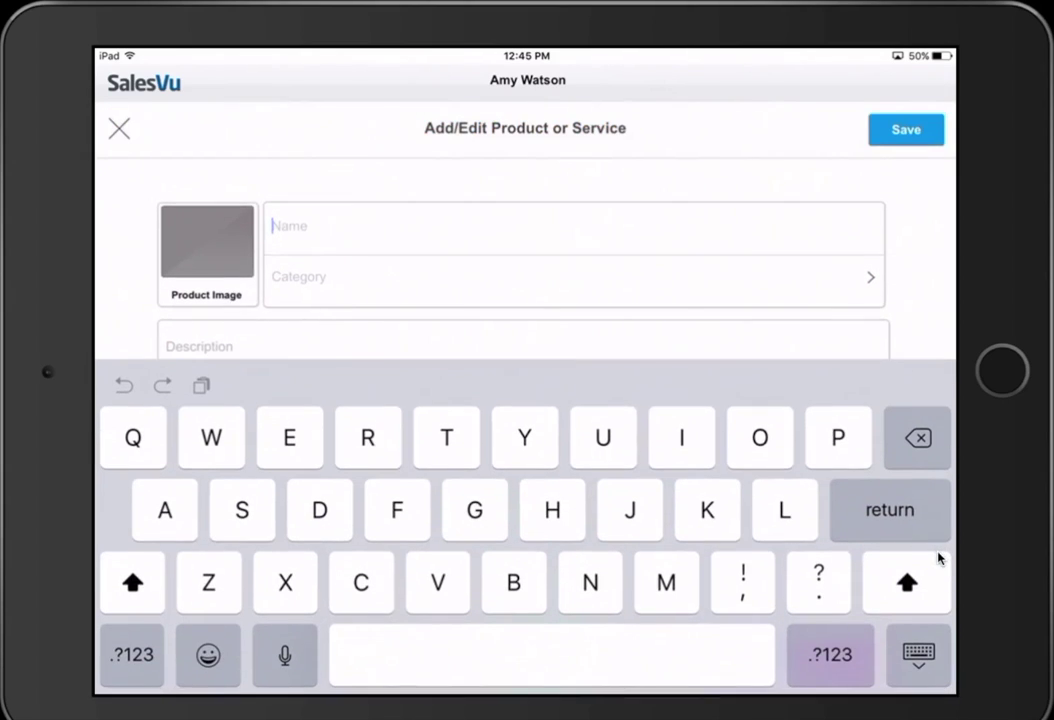
# - Name the new product 'Test App' in Appetizers with a selling price of 5
pyautogui.write('Tes')
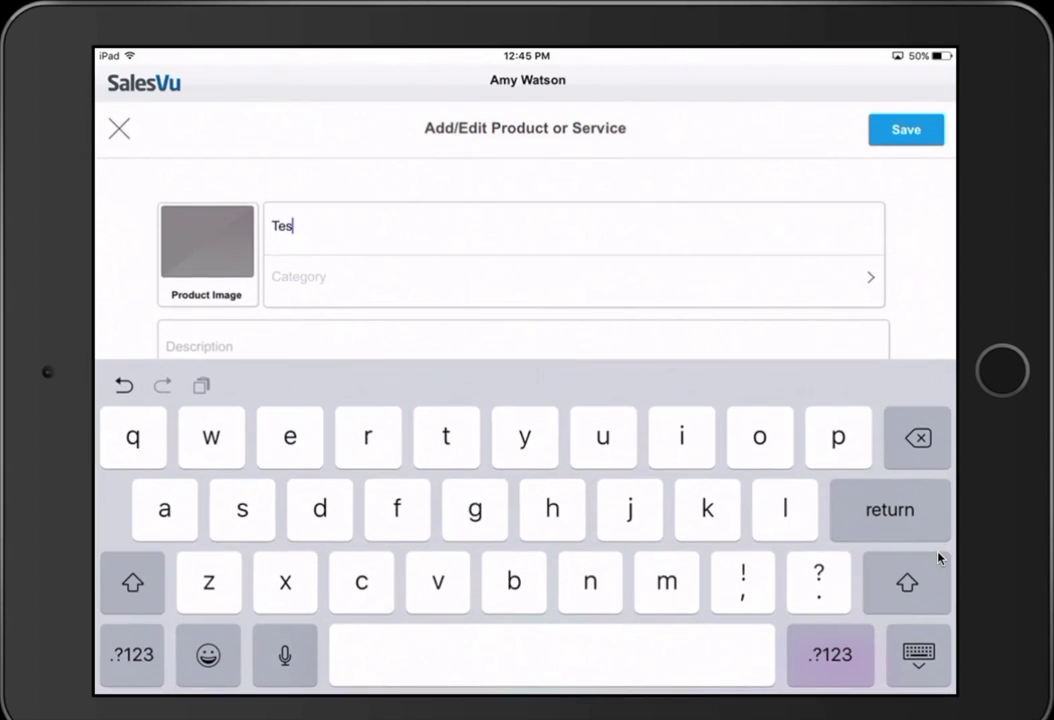
pyautogui.write('t A')
pyautogui.write('pp')
pyautogui.press('Return')
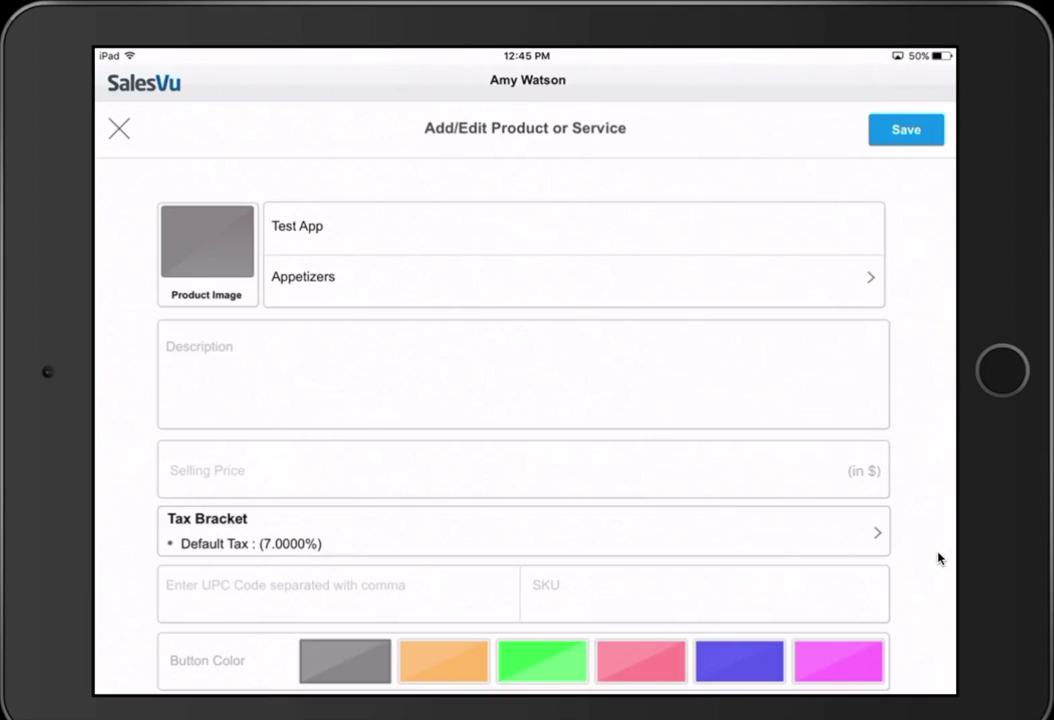
pyautogui.scroll(-2, 938, 558)
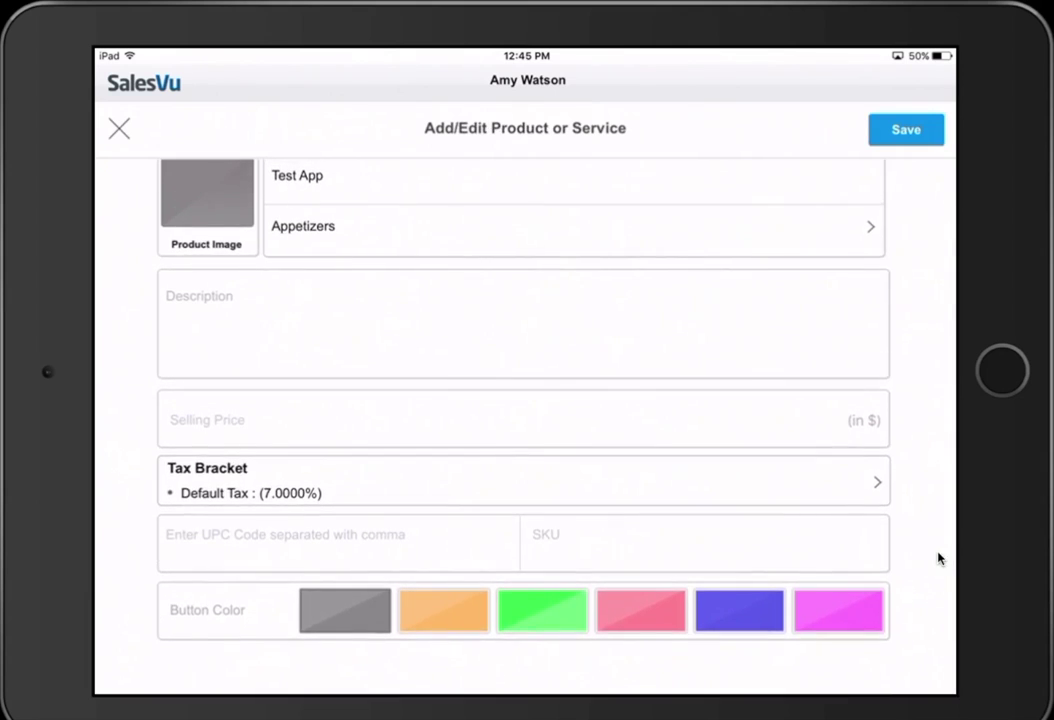
pyautogui.click(523, 420)
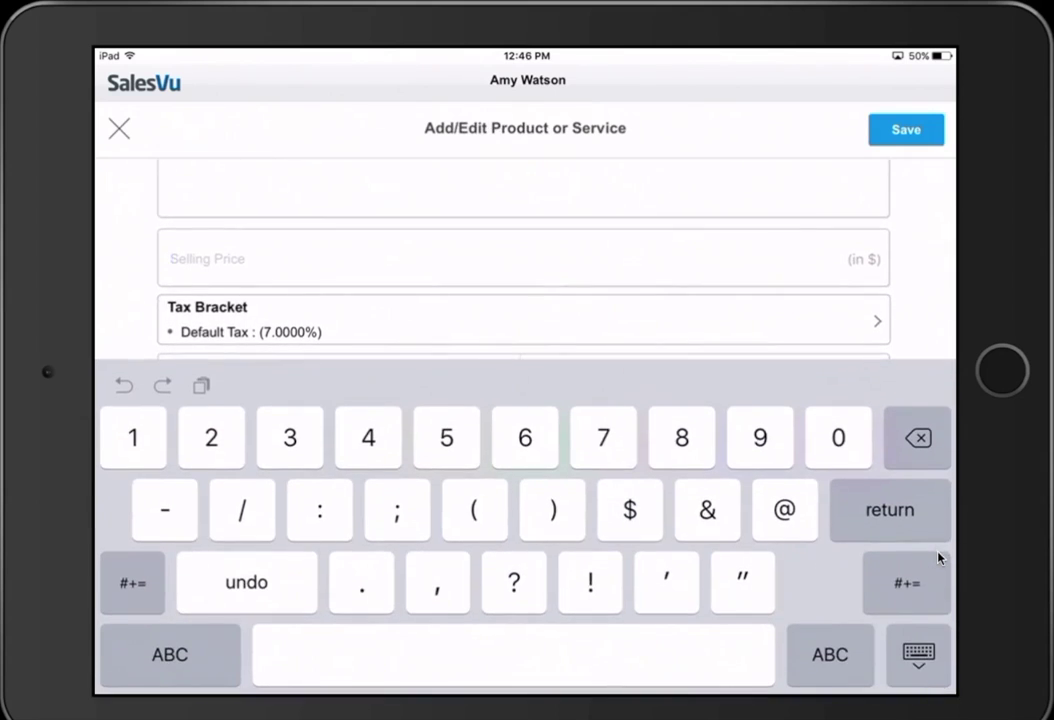
pyautogui.write('5')
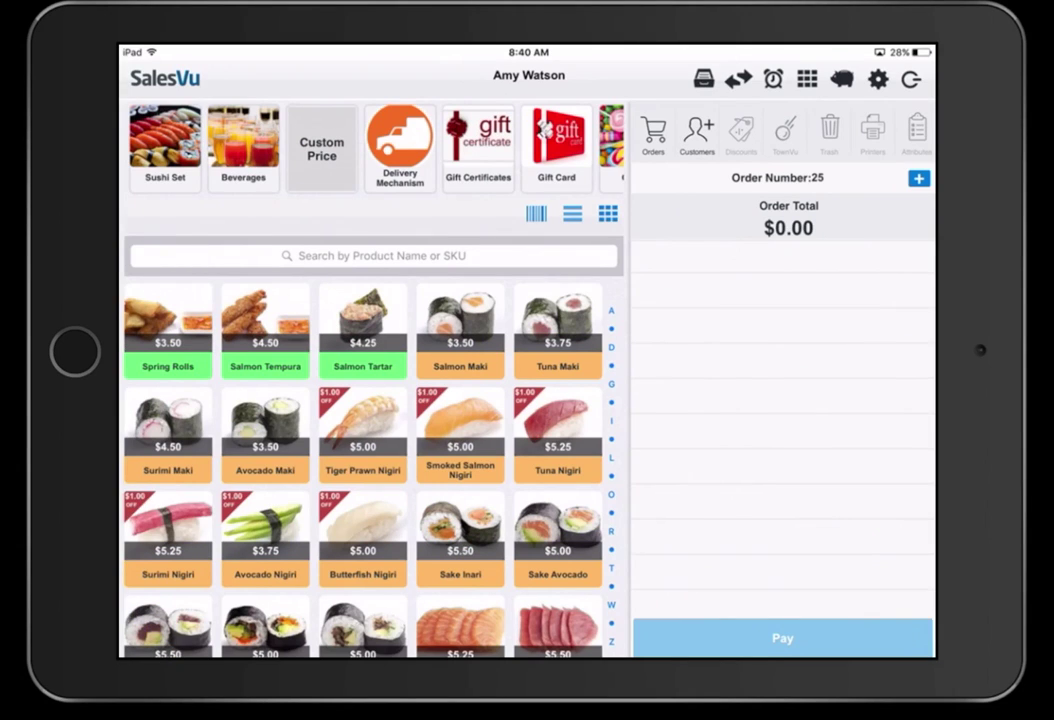
# - Name the order after the customer, add a Sake Avocado, and reopen the $5.46 order from Orders
pyautogui.write('Greg')
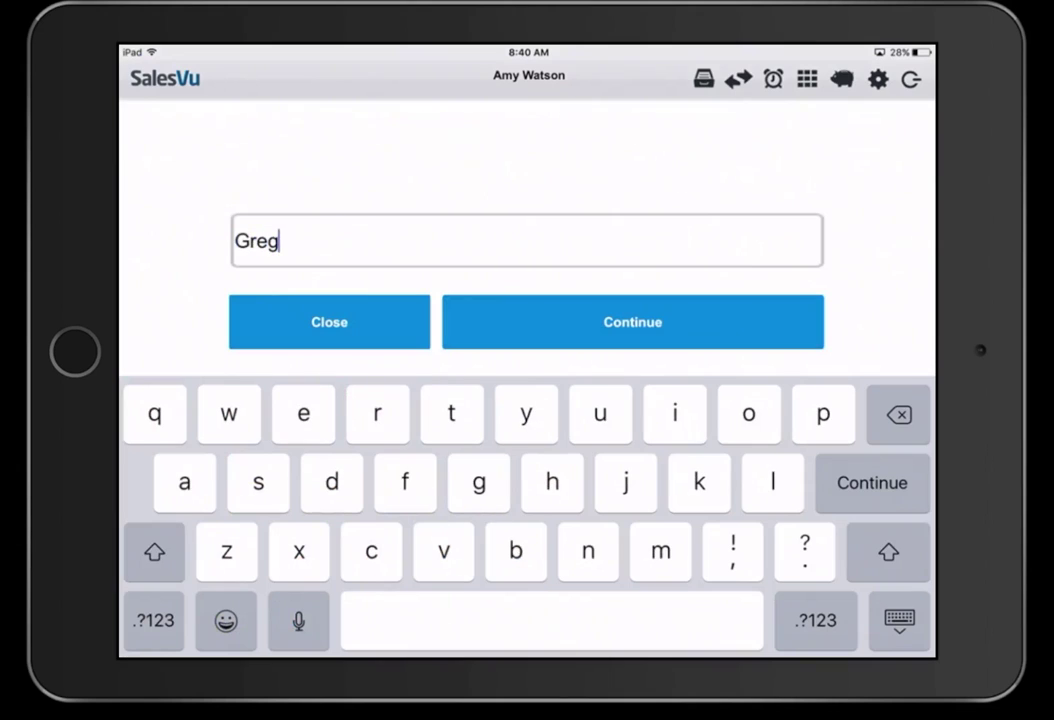
pyautogui.press('Return')
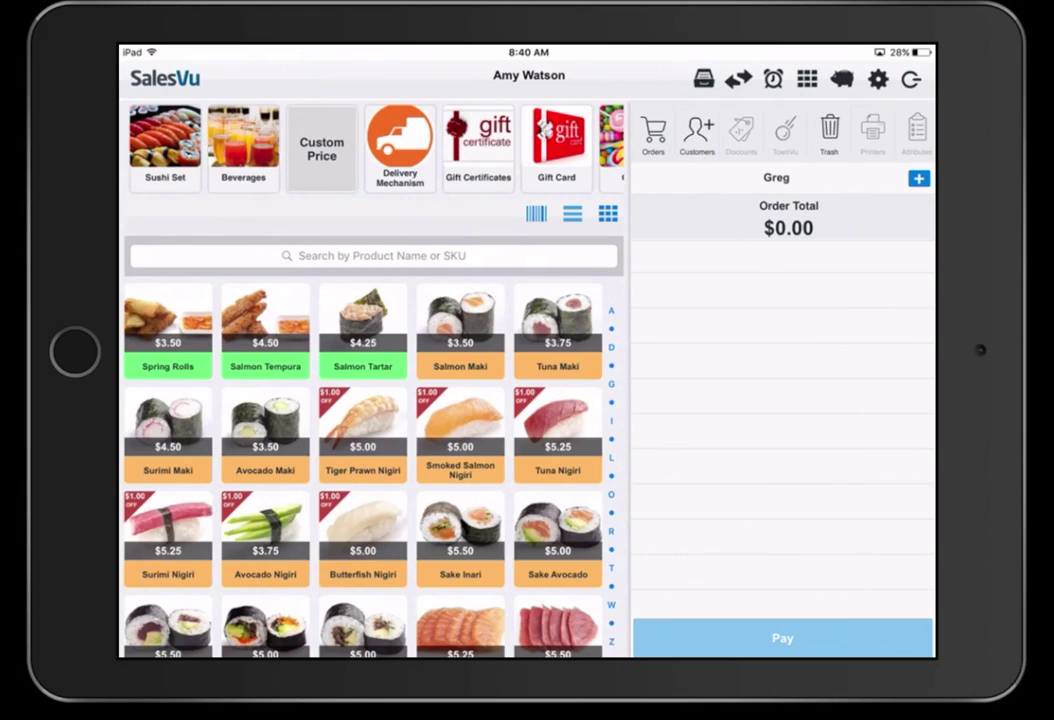
pyautogui.click(558, 540)
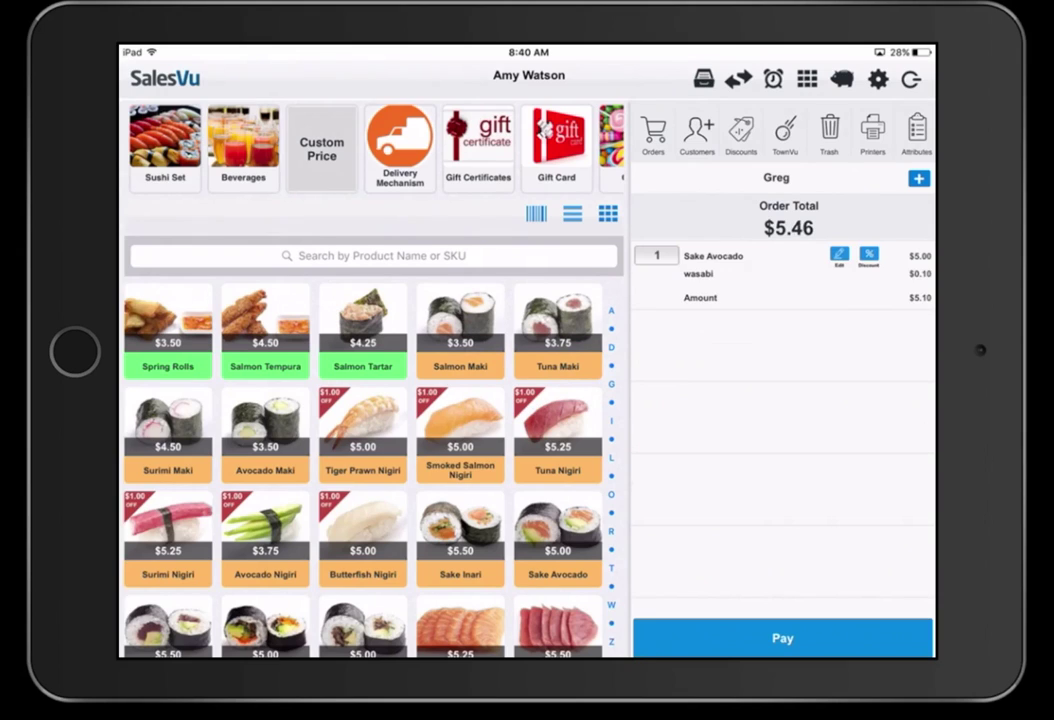
pyautogui.click(653, 135)
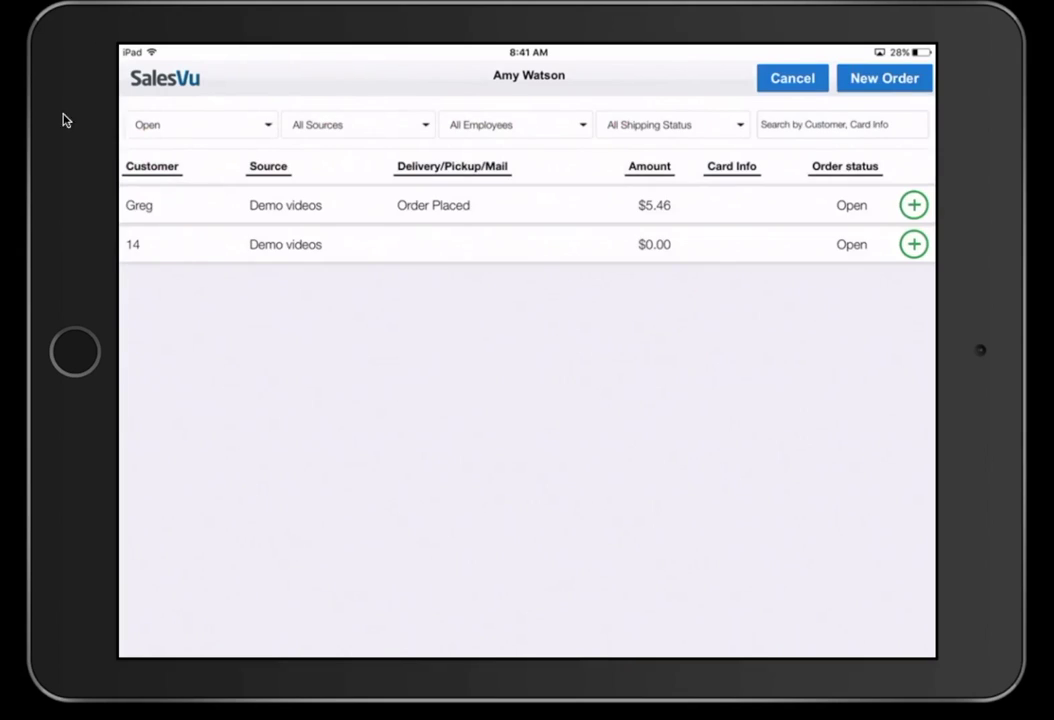
pyautogui.click(150, 200)
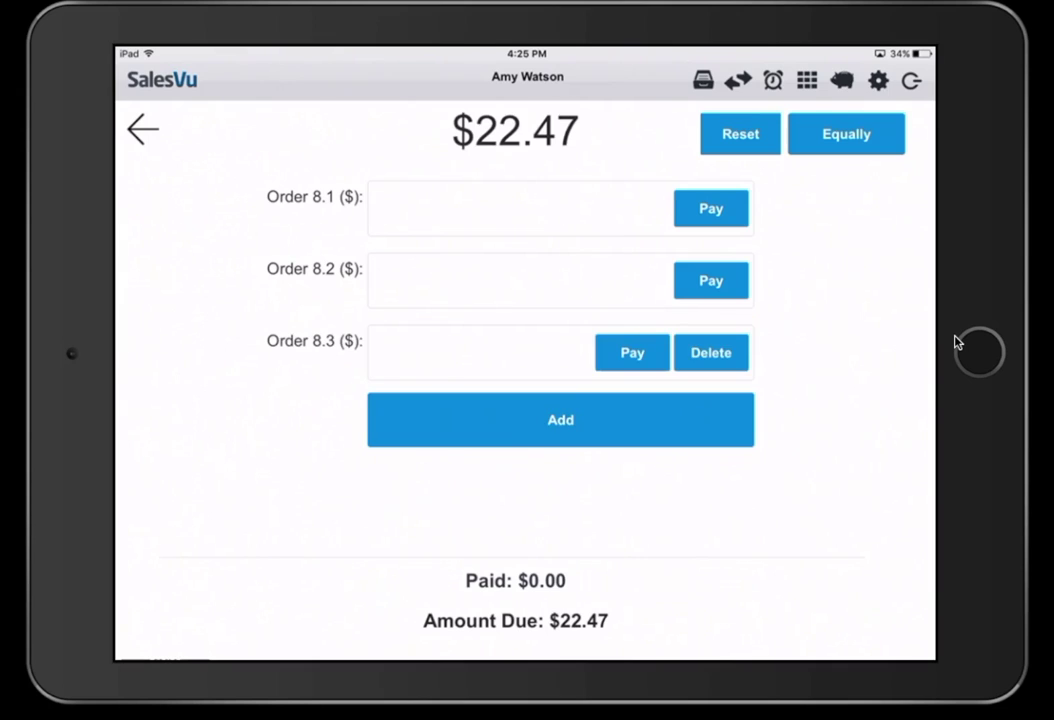
# - Change the first split share, Order 8.1, from 7.49 to $8 and pay it
pyautogui.click(502, 208)
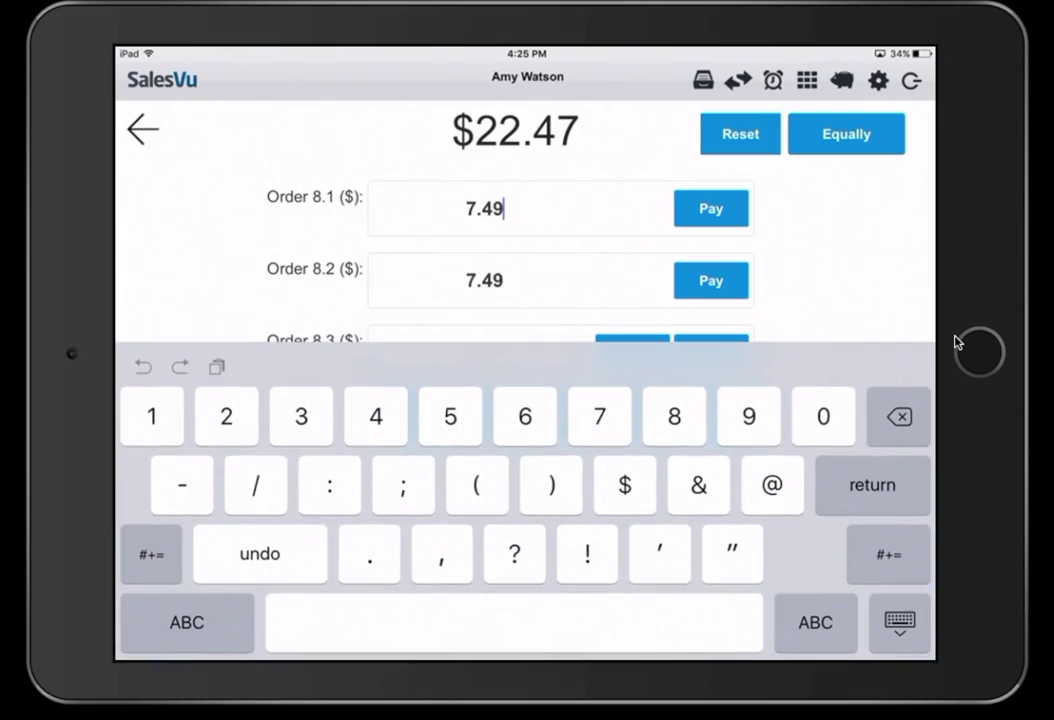
pyautogui.press('BackSpace')
pyautogui.press('BackSpace')
pyautogui.press('BackSpace')
pyautogui.press('BackSpace')
pyautogui.write('8')
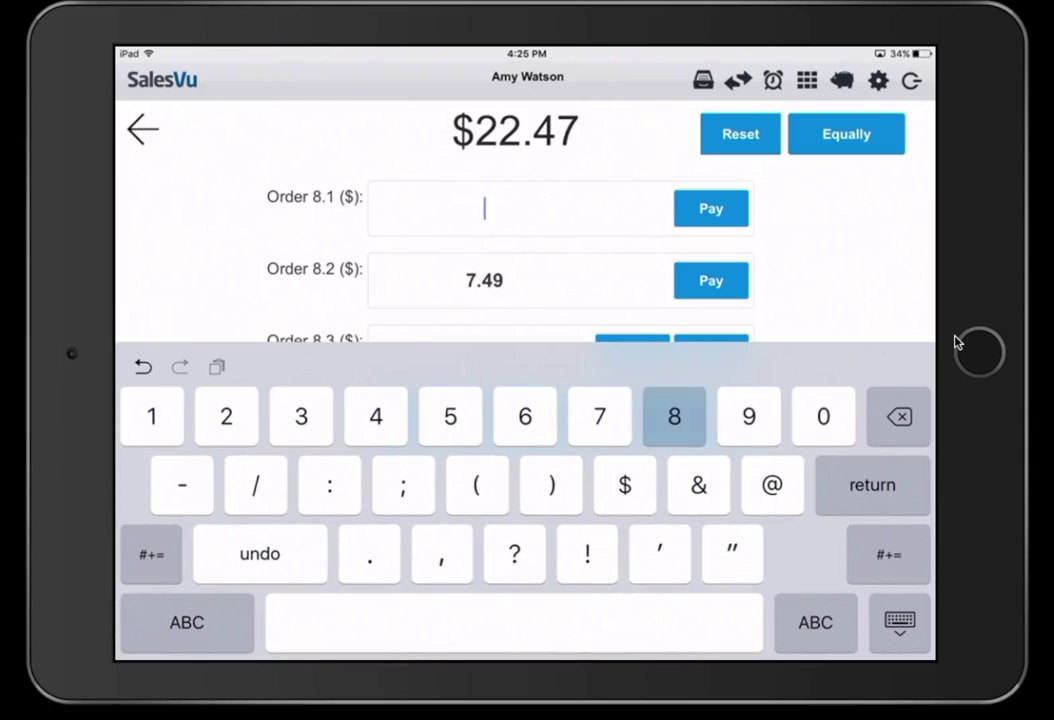
pyautogui.press('Return')
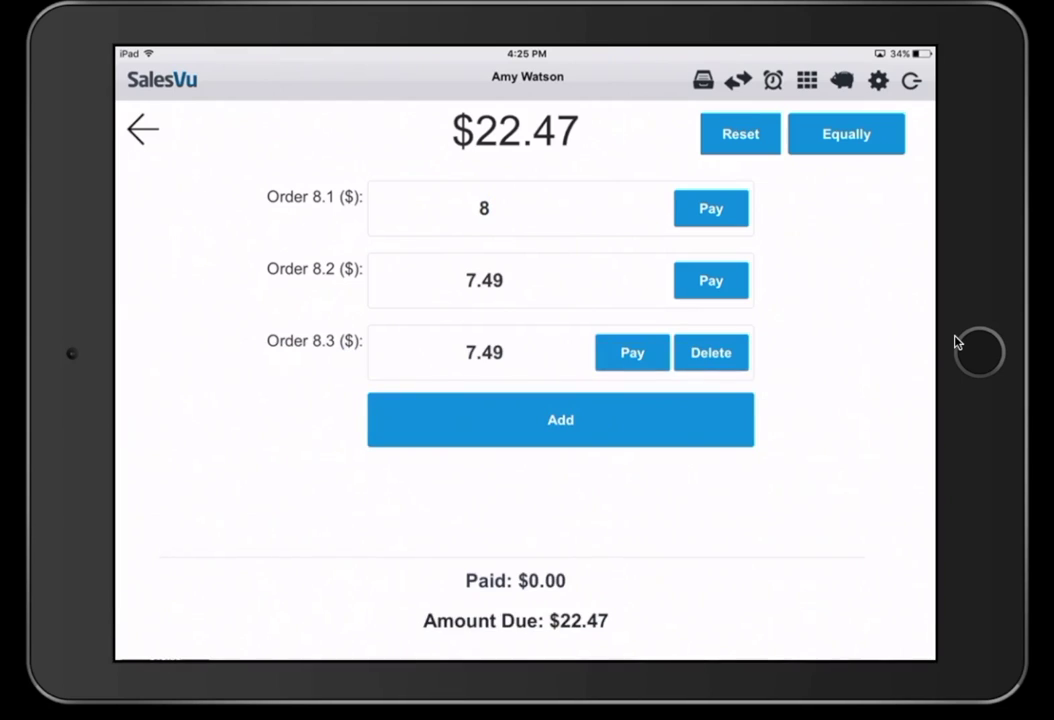
pyautogui.click(711, 208)
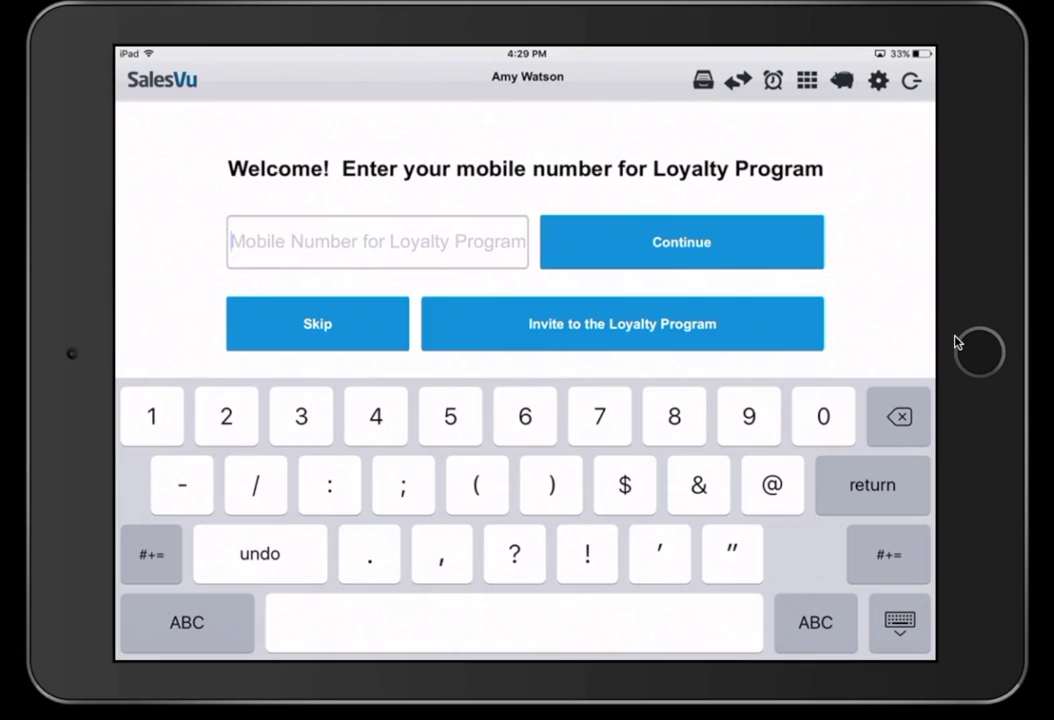
# - Enroll the customer in the loyalty program with their mobile number, name and e-mail, and confirm
pyautogui.write('5675678')
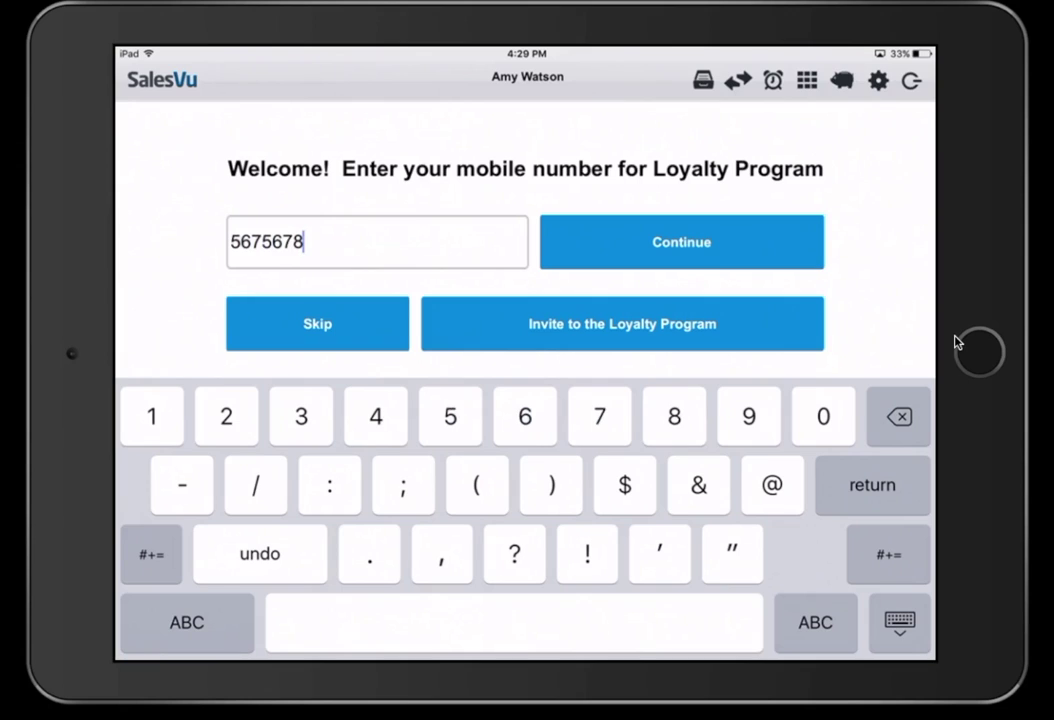
pyautogui.press('Return')
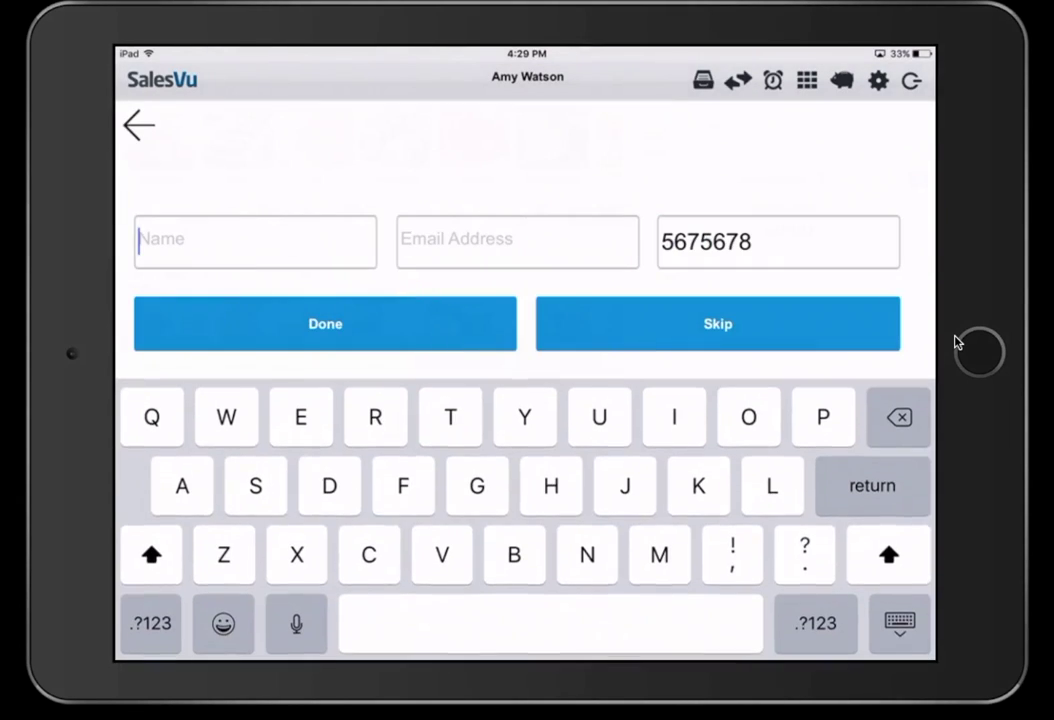
pyautogui.write('Frank')
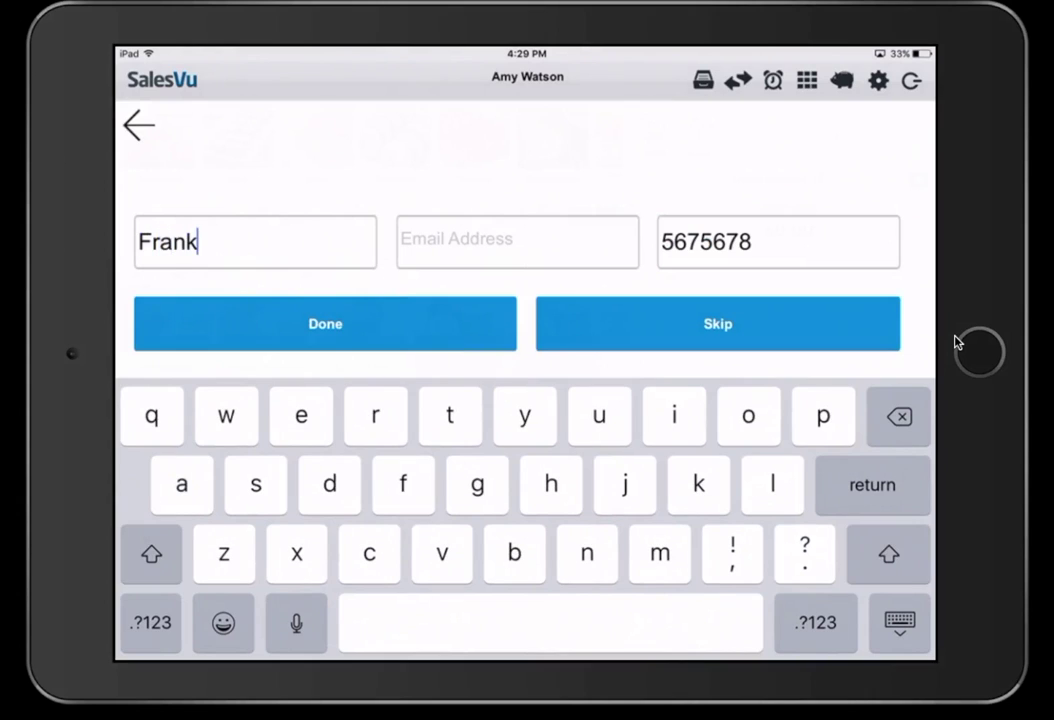
pyautogui.press('Return')
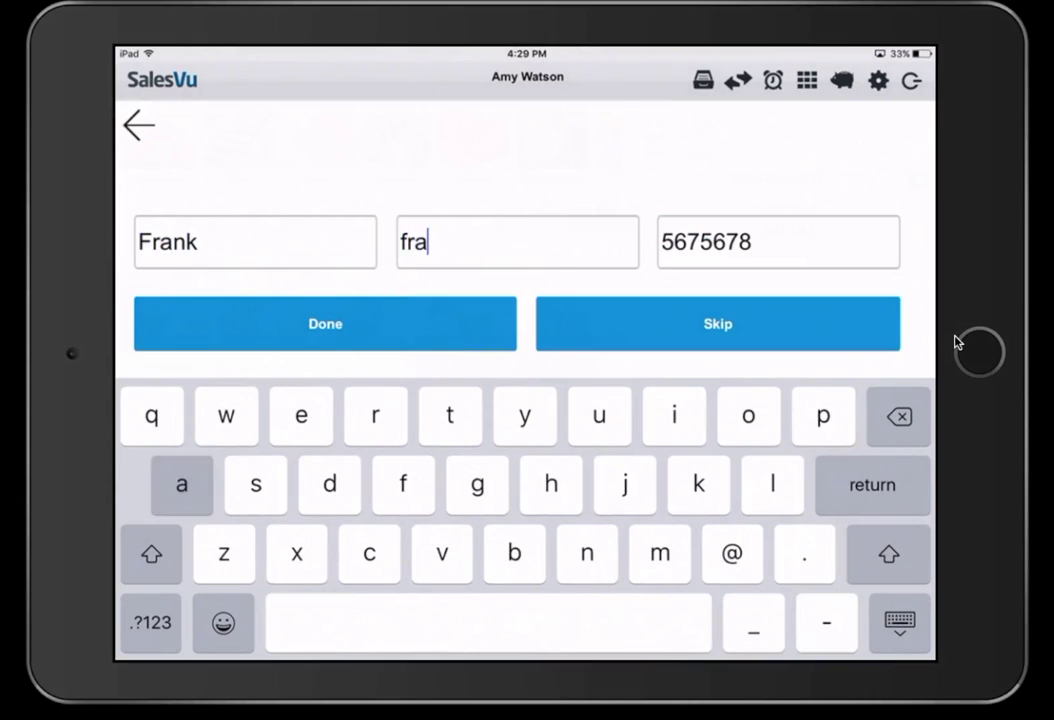
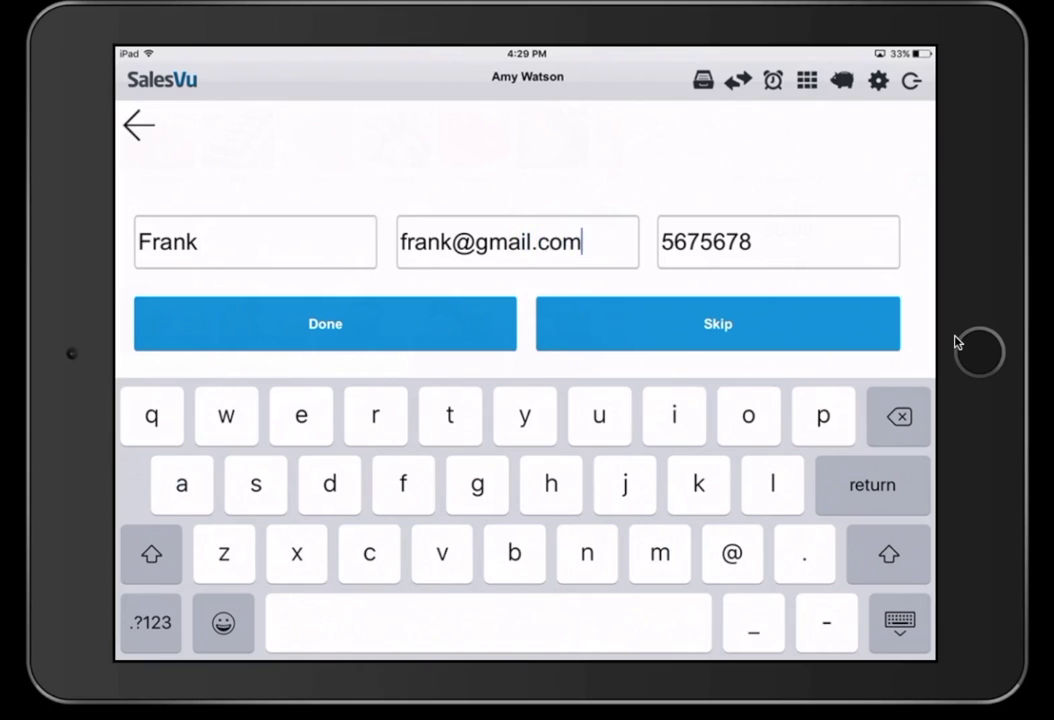
pyautogui.press('Return')
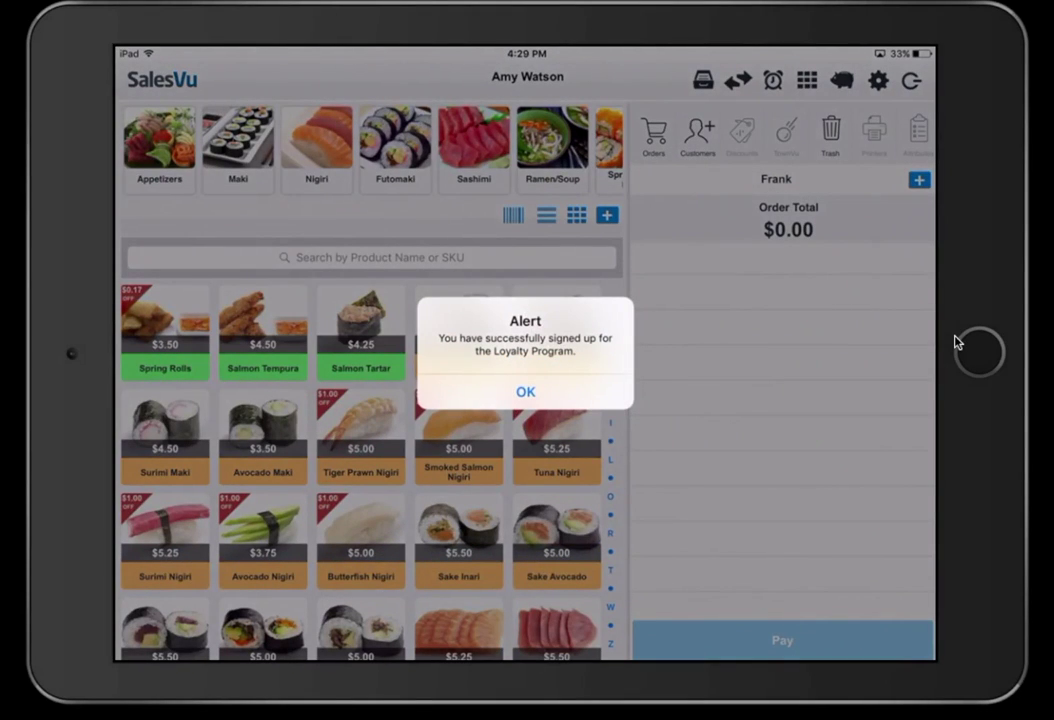
pyautogui.press('Return')
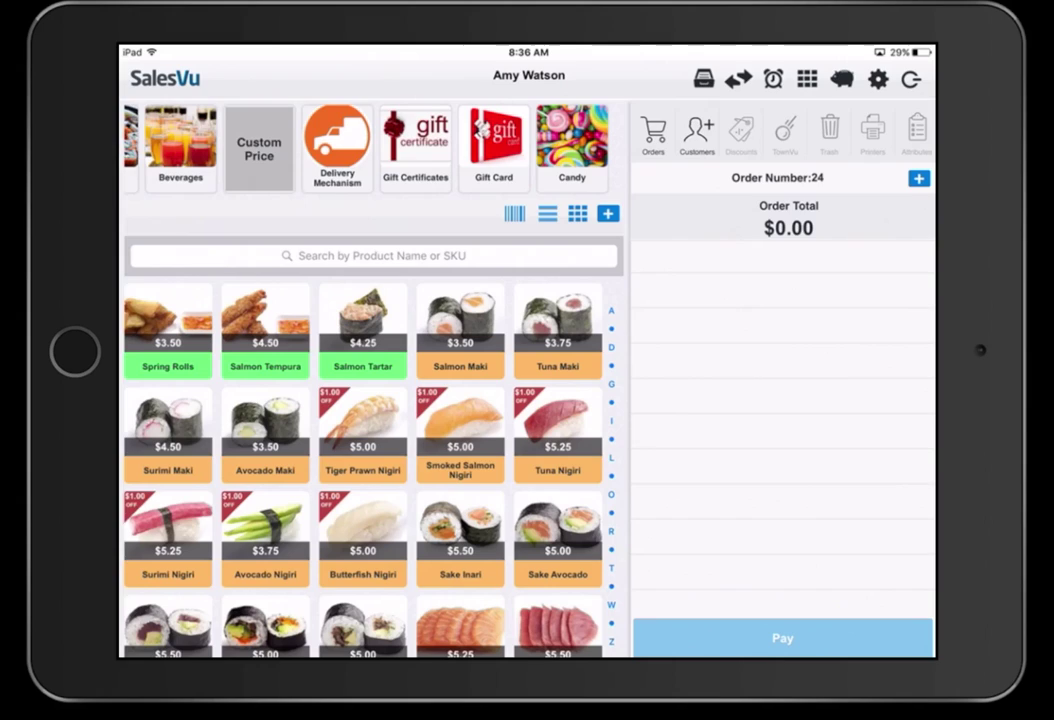
# - Scroll the product grid back left on the empty $0.00 Order Number 24
pyautogui.hscroll(-2, 370, 148)
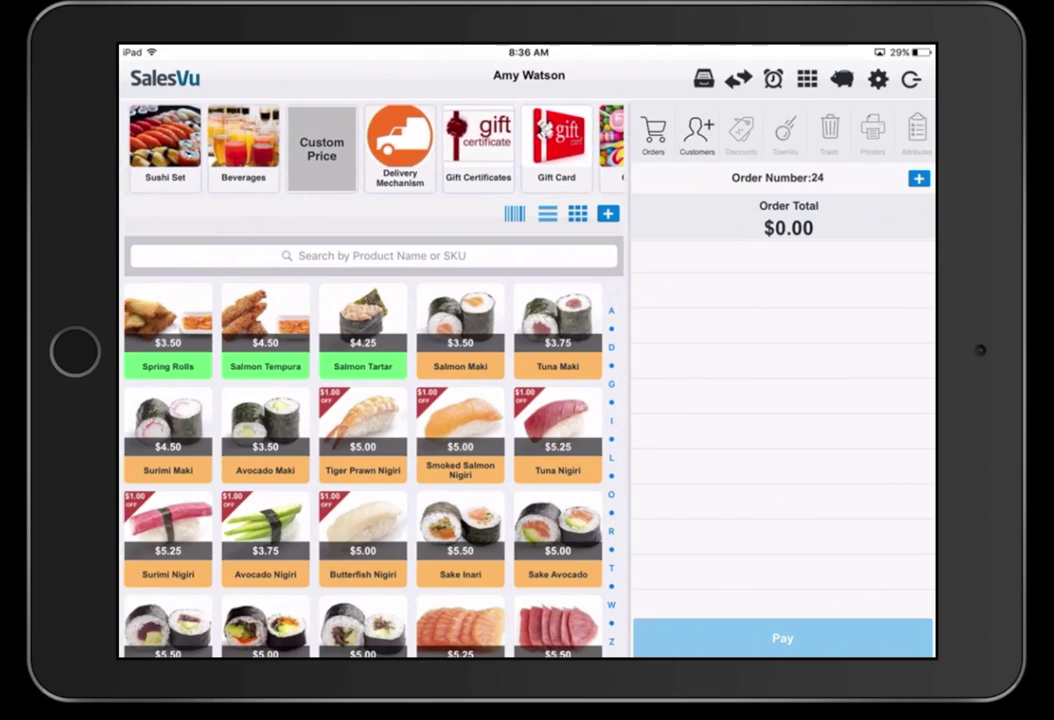
# - Add the Gift Card $40 with a hand-entered card number and proceed to its $30.00 payment
pyautogui.click(556, 147)
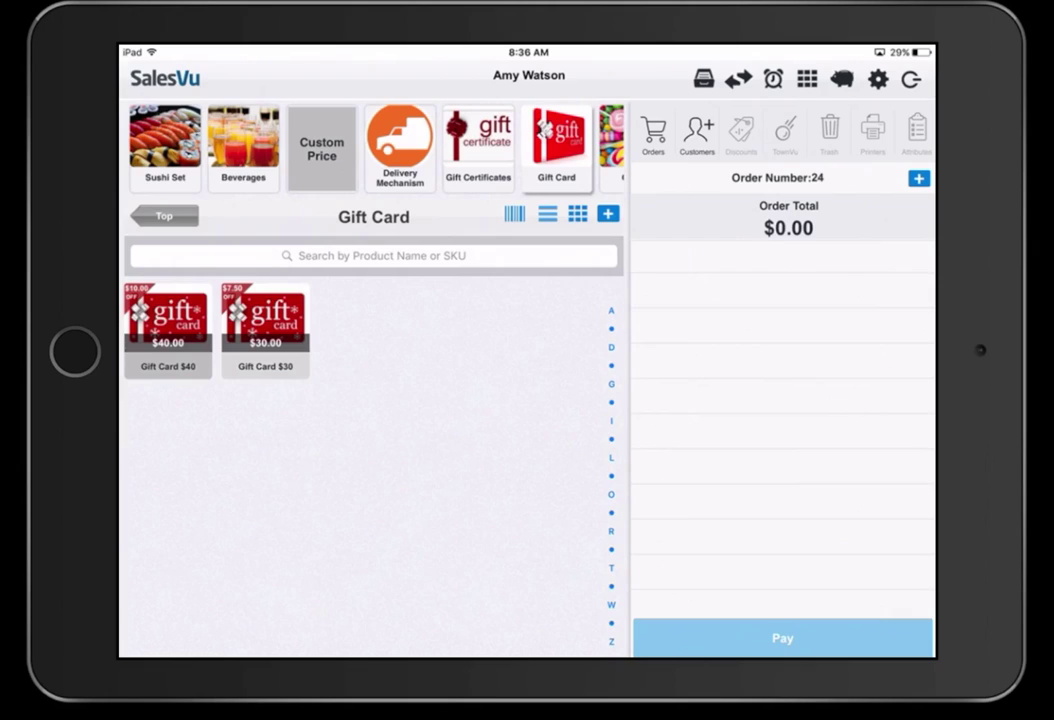
pyautogui.click(514, 214)
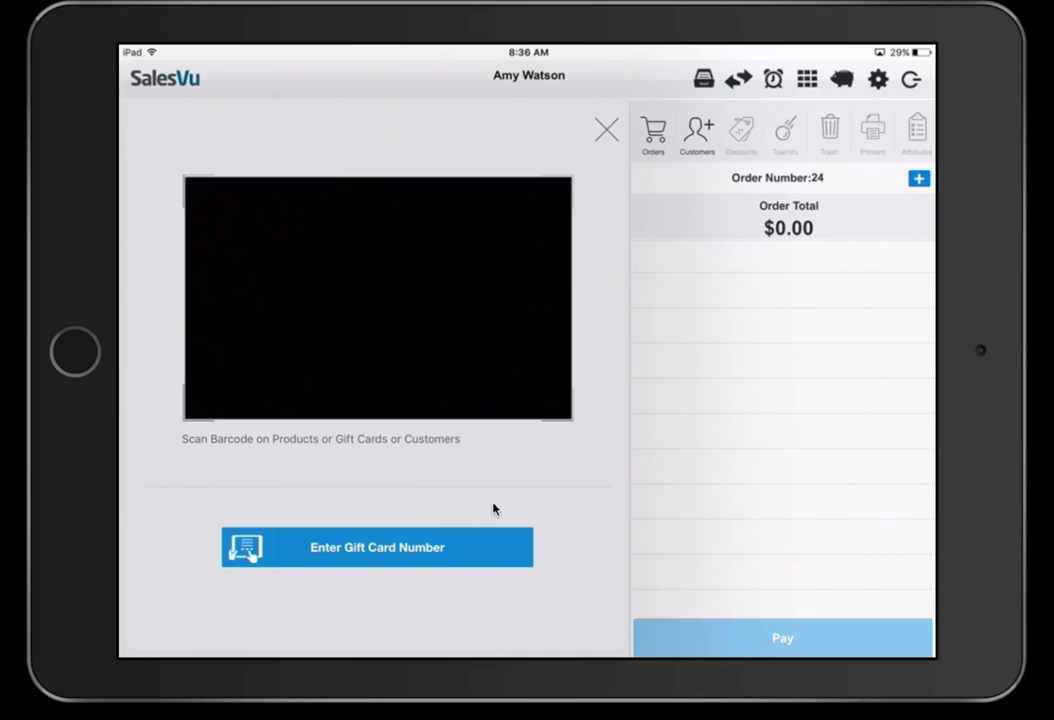
pyautogui.click(517, 545)
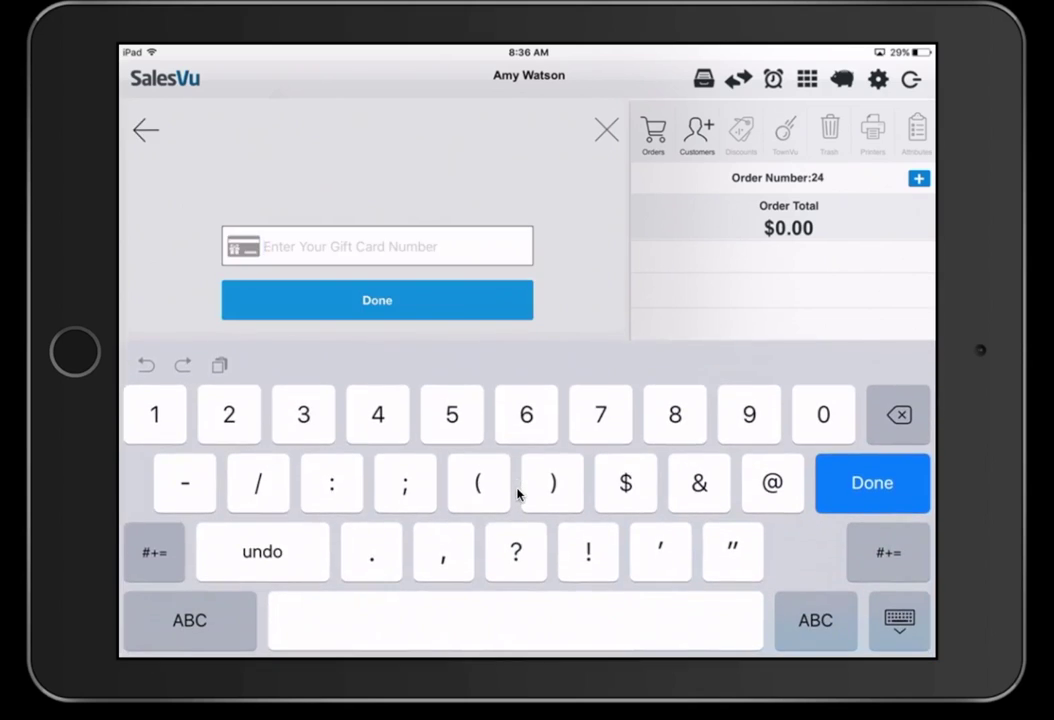
pyautogui.write('45577')
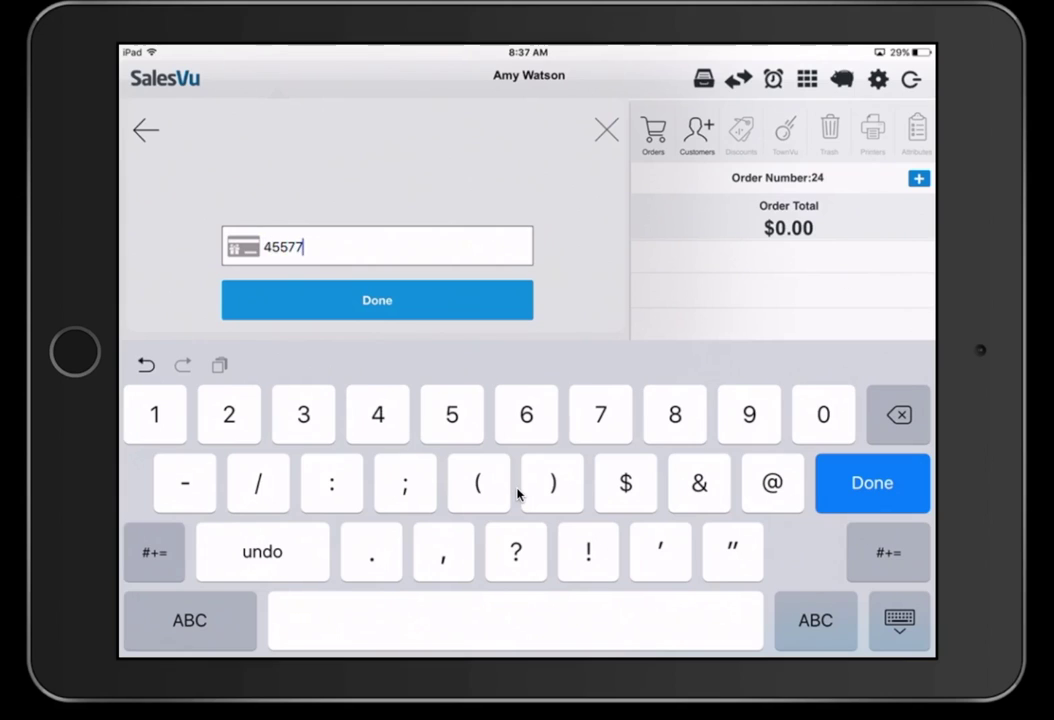
pyautogui.press('Return')
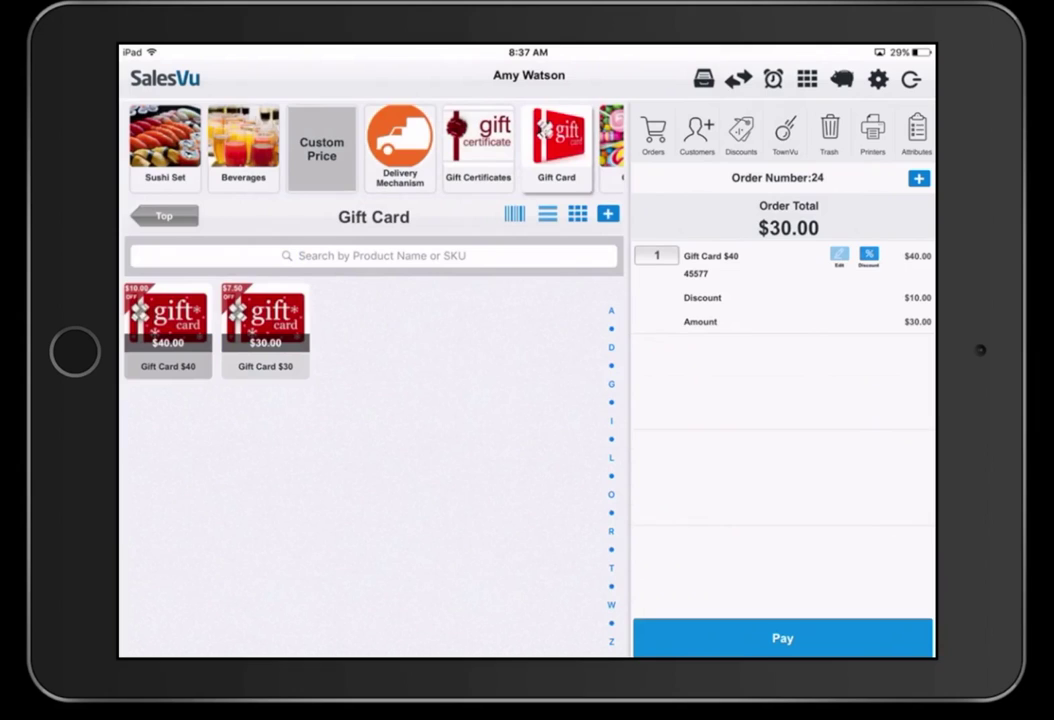
pyautogui.click(782, 638)
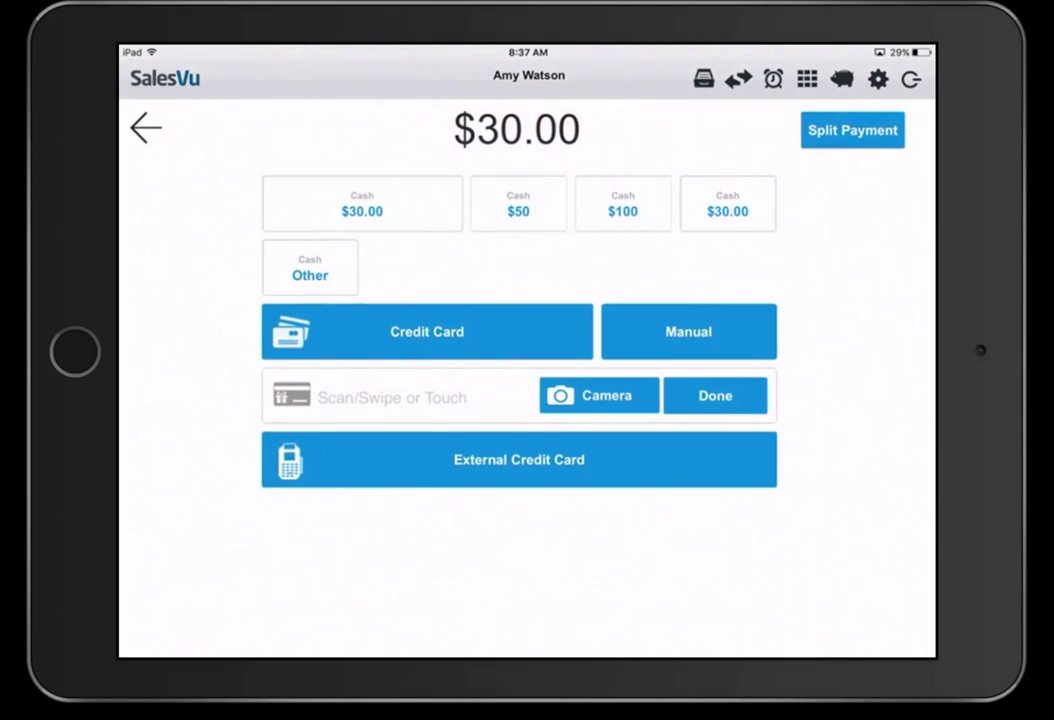
# - Settle the $30.00 sale with exact cash, then try paying the $4.55 order by gift card number
pyautogui.click(362, 211)
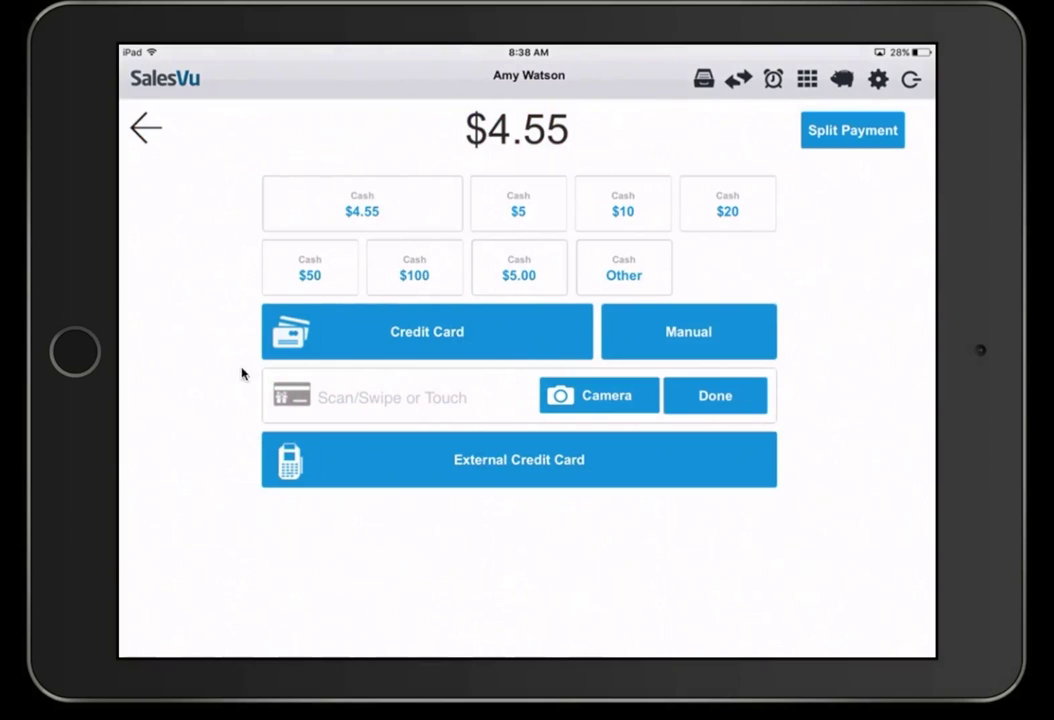
pyautogui.click(320, 397)
pyautogui.write('4557')
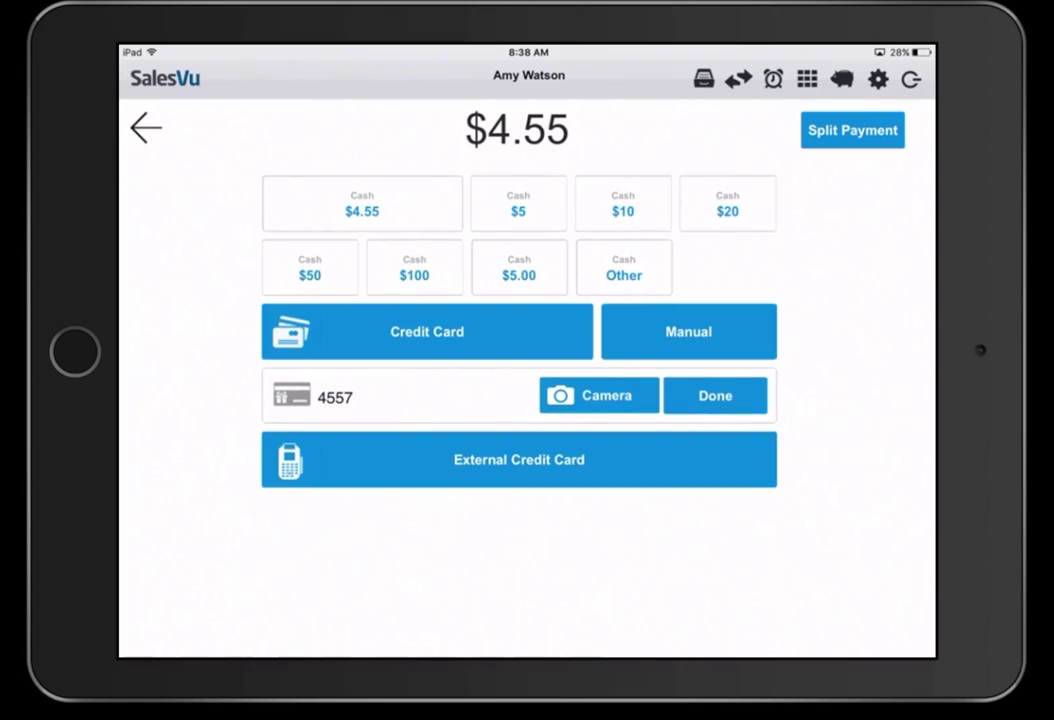
pyautogui.click(599, 395)
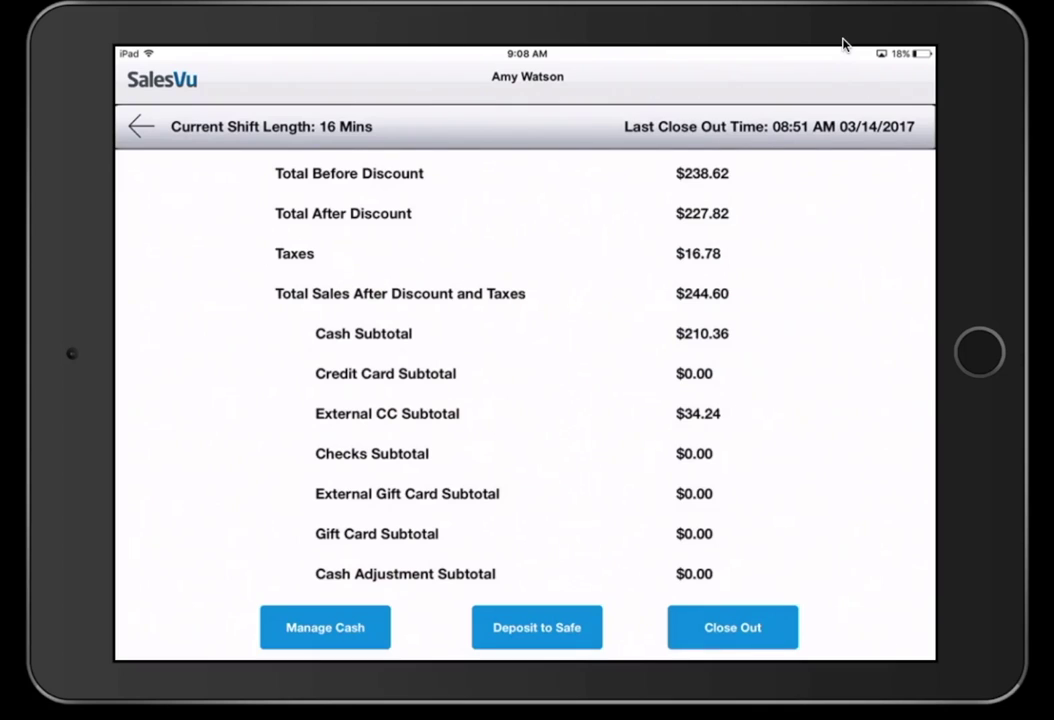
# - Scroll the shift summary down to the $210.36 cash in the payment device and back
pyautogui.scroll(-5, 525, 380)
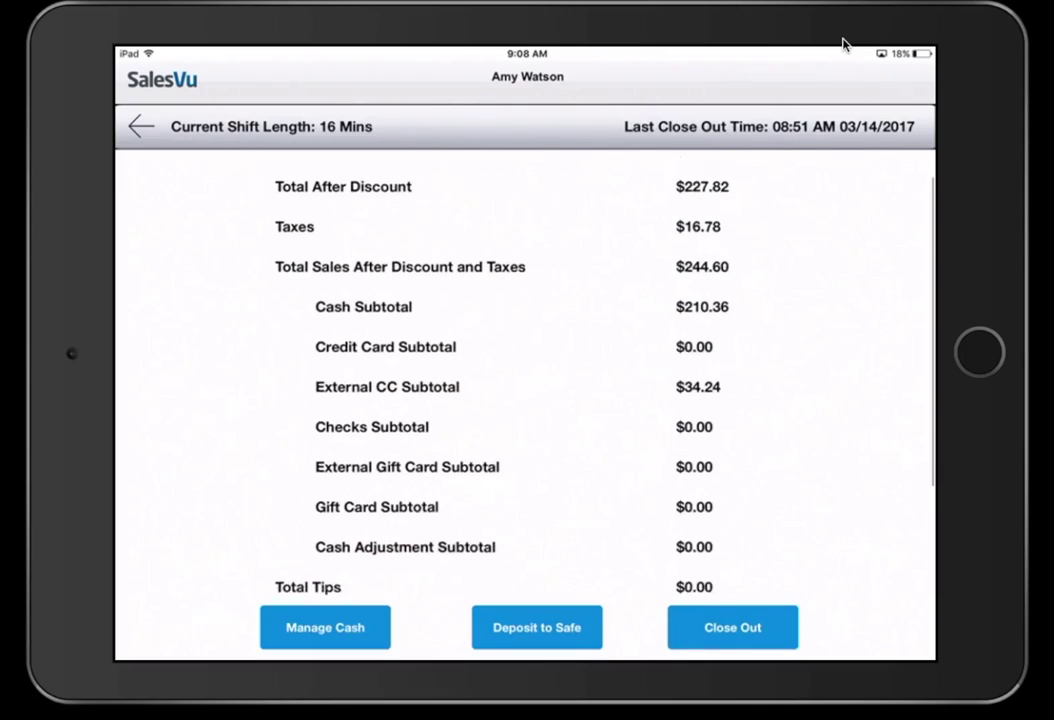
pyautogui.scroll(4, 525, 380)
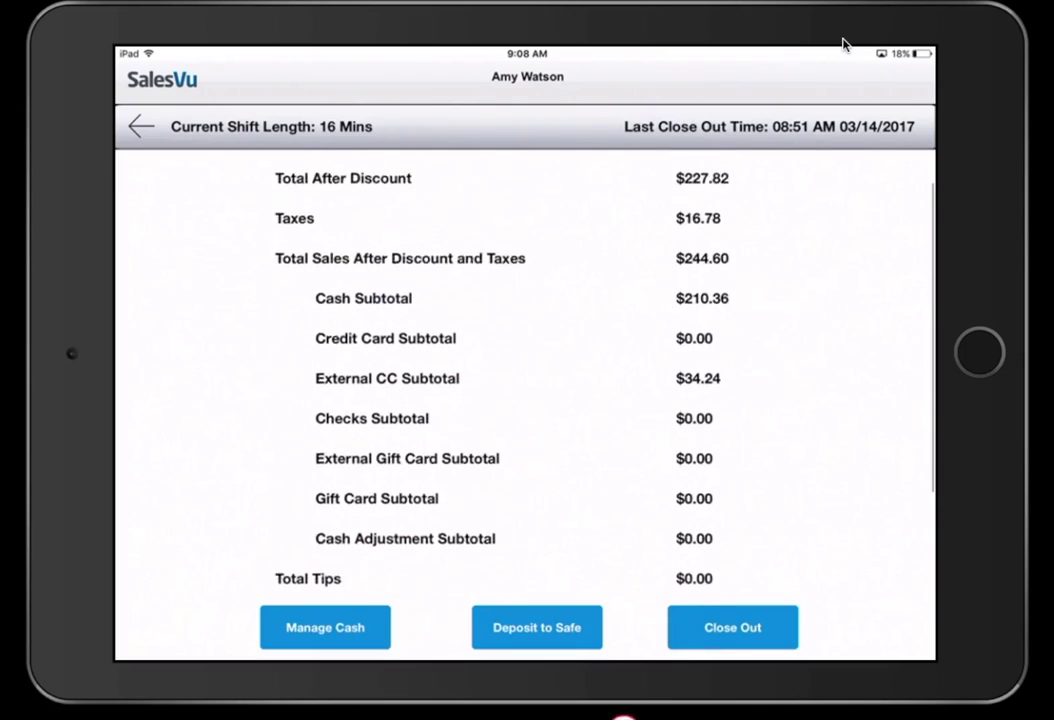
pyautogui.scroll(-3, 525, 380)
pyautogui.scroll(2, 525, 380)
# - Record a $5.00 cash deduction with reason 'Coffee', leaving $205.36 in the payment device
pyautogui.scroll(-2, 525, 380)
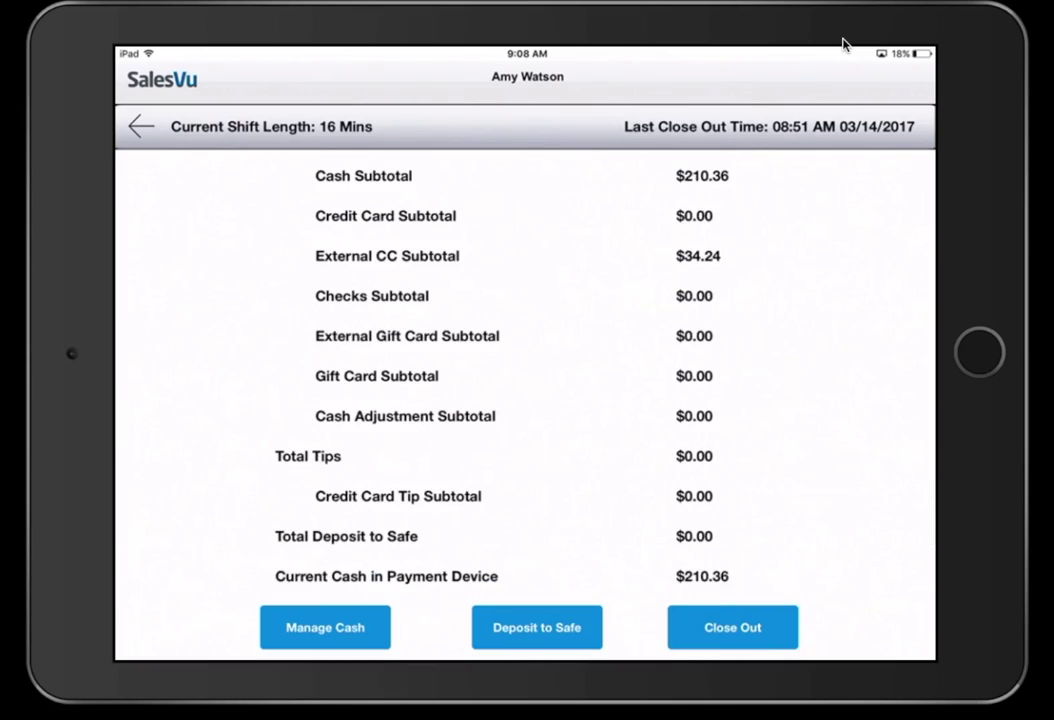
pyautogui.click(325, 627)
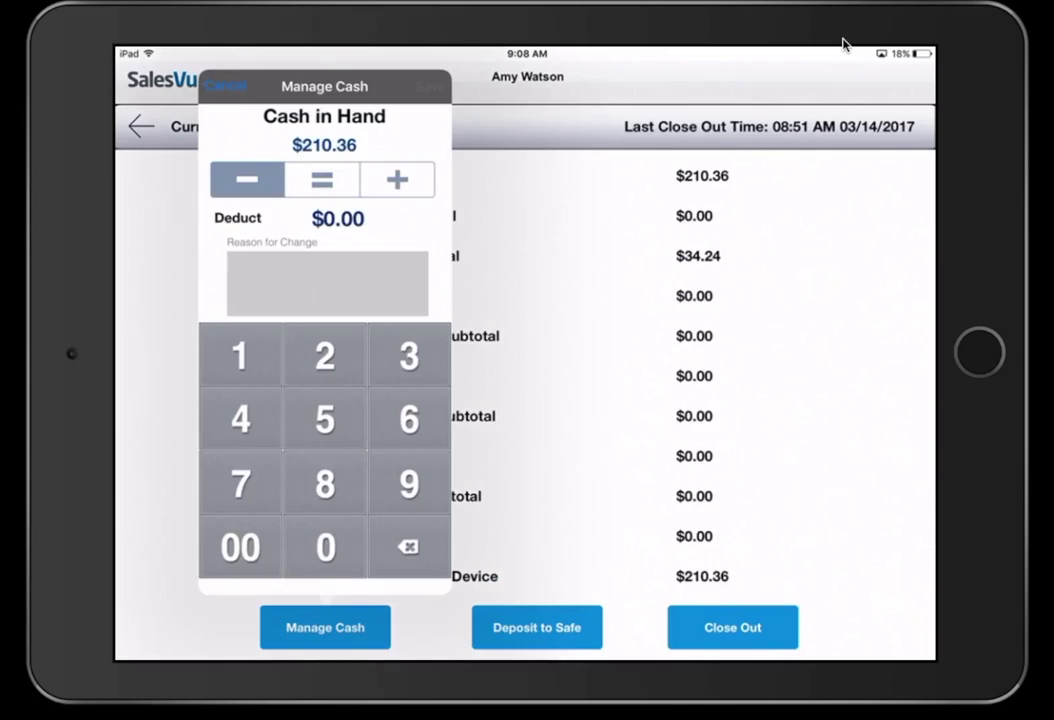
pyautogui.click(397, 179)
pyautogui.click(247, 179)
pyautogui.click(325, 419)
pyautogui.click(240, 547)
pyautogui.click(327, 283)
pyautogui.write('C')
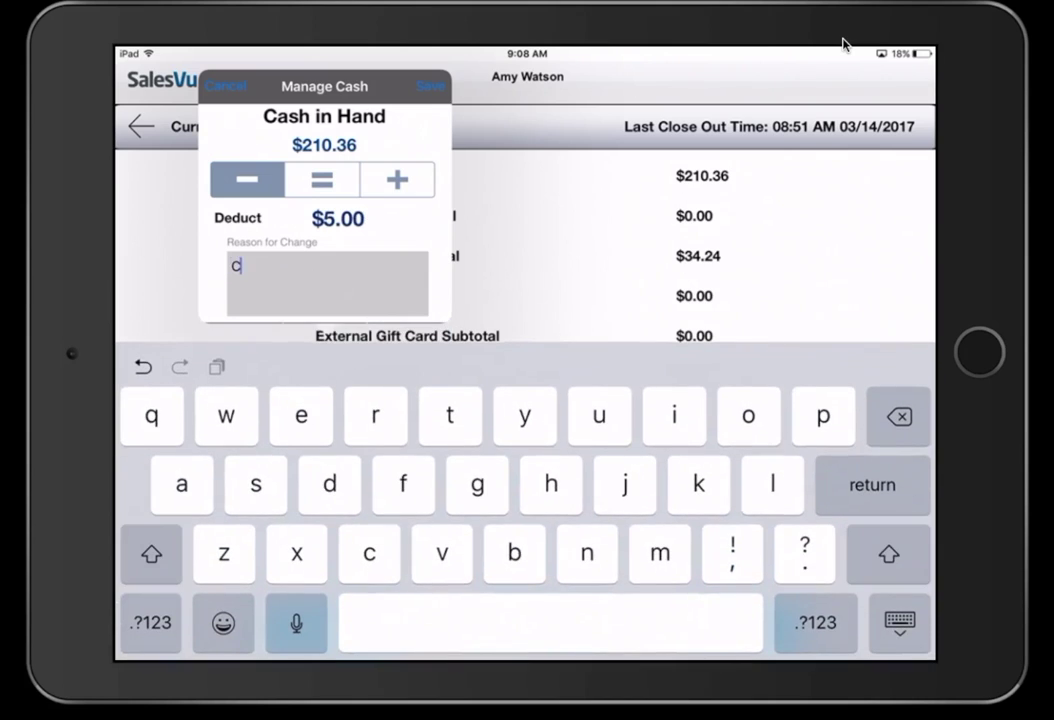
pyautogui.write('offee')
pyautogui.press('Return')
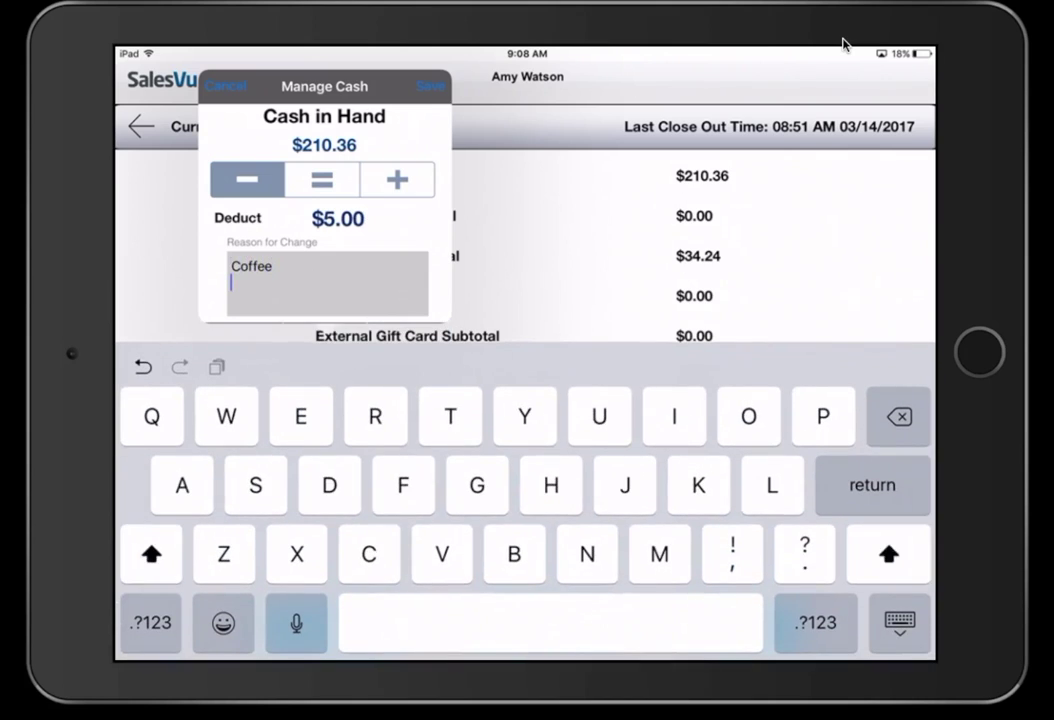
pyautogui.click(431, 86)
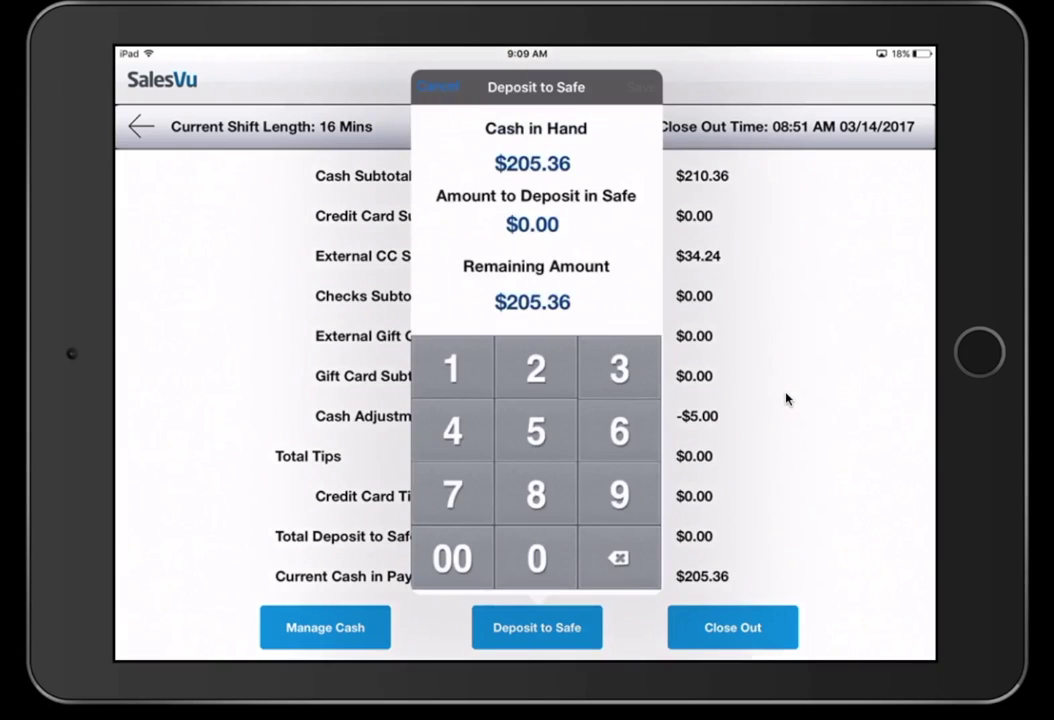
# - Deposit $200.00 to the safe, then close out the shift and confirm
pyautogui.write('20000')
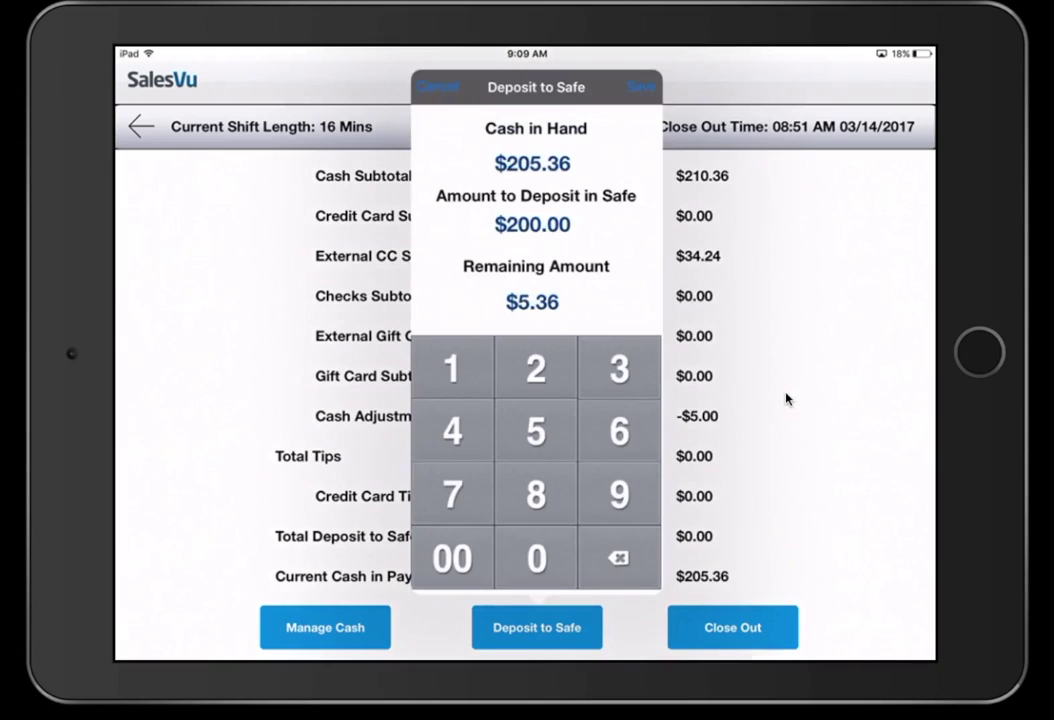
pyautogui.press('Return')
pyautogui.press('Return')
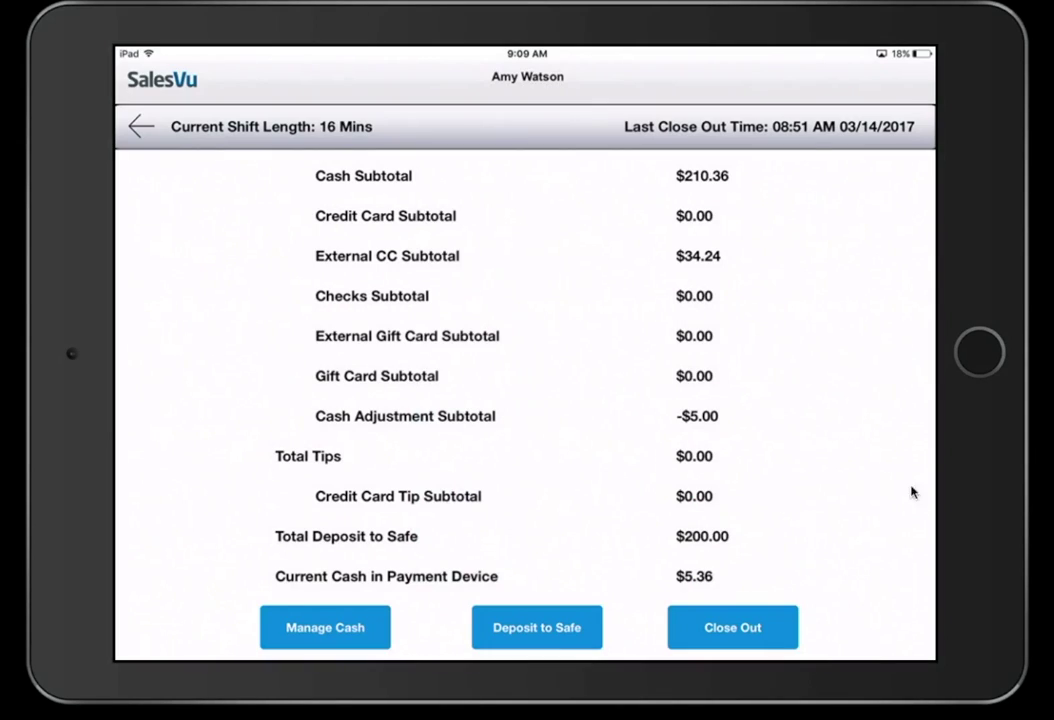
pyautogui.click(733, 627)
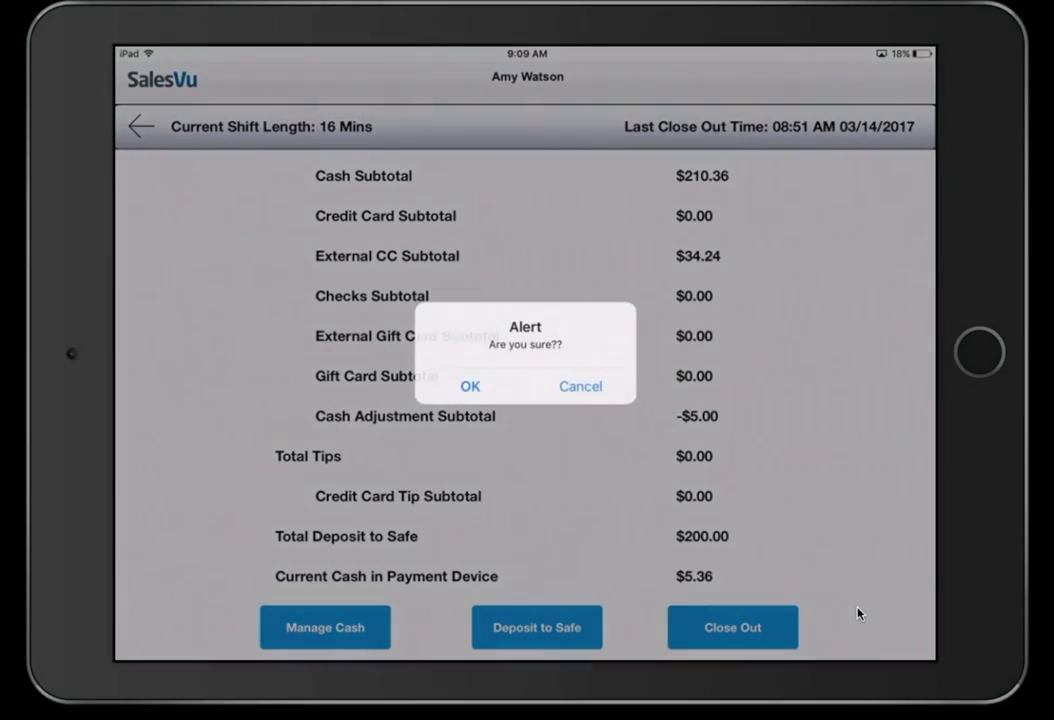
pyautogui.press('Return')
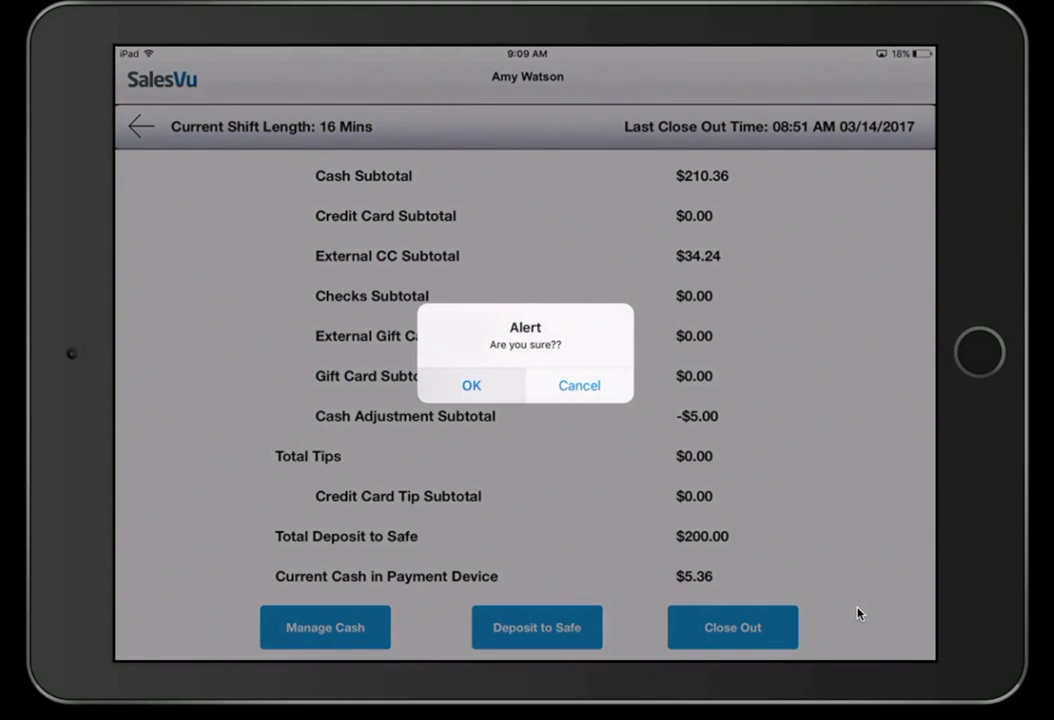
pyautogui.press('Return')
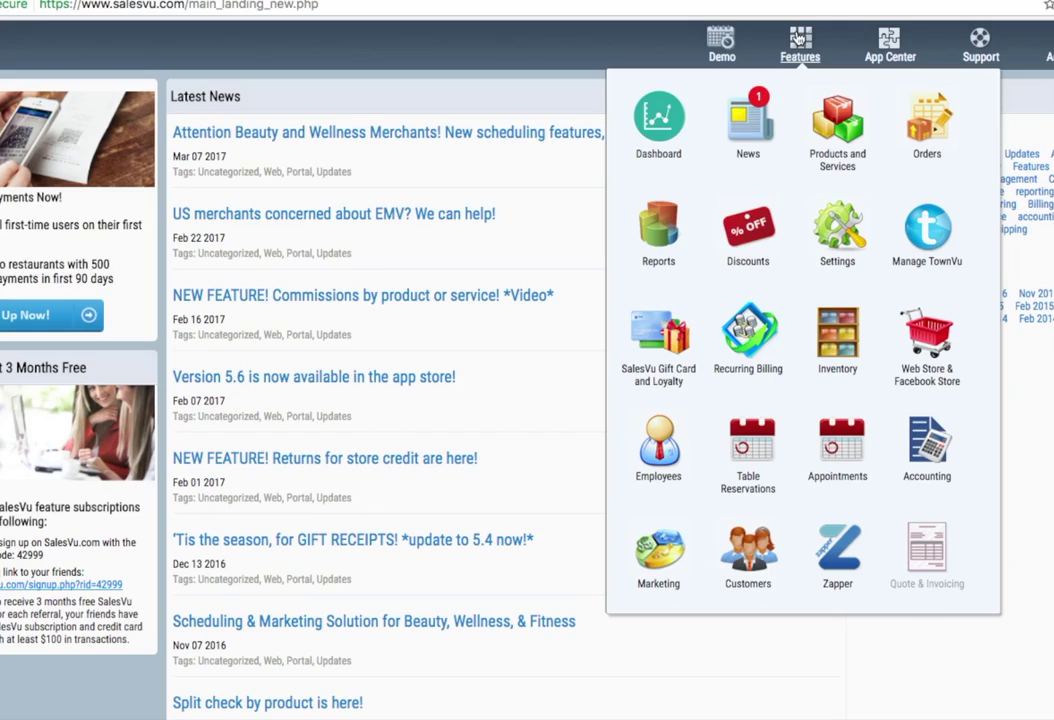
# - Go to Products and Services and start a new product with Sellable type and 7% default tax
pyautogui.click(840, 120)
pyautogui.moveTo(810, 45)
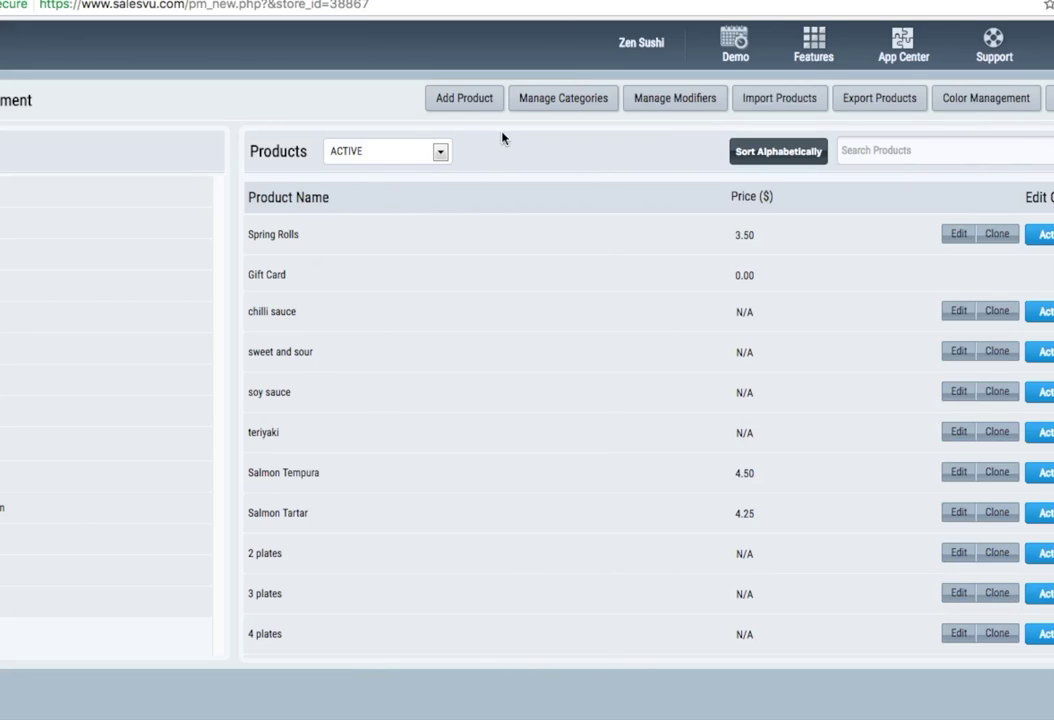
pyautogui.click(447, 101)
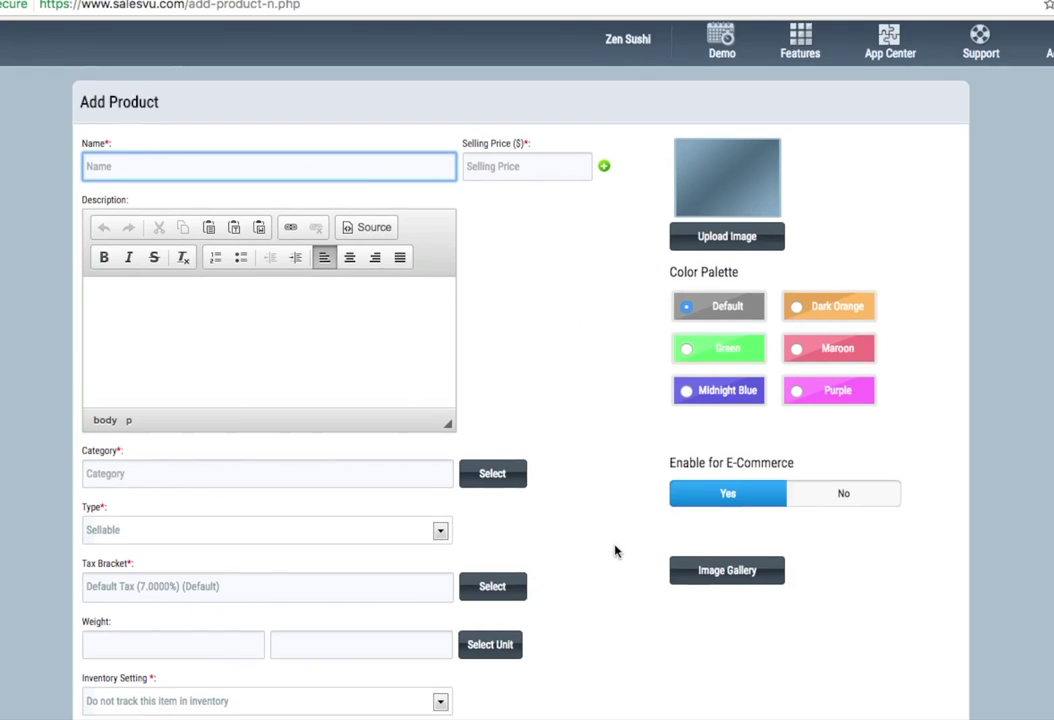
pyautogui.scroll(-1, 616, 549)
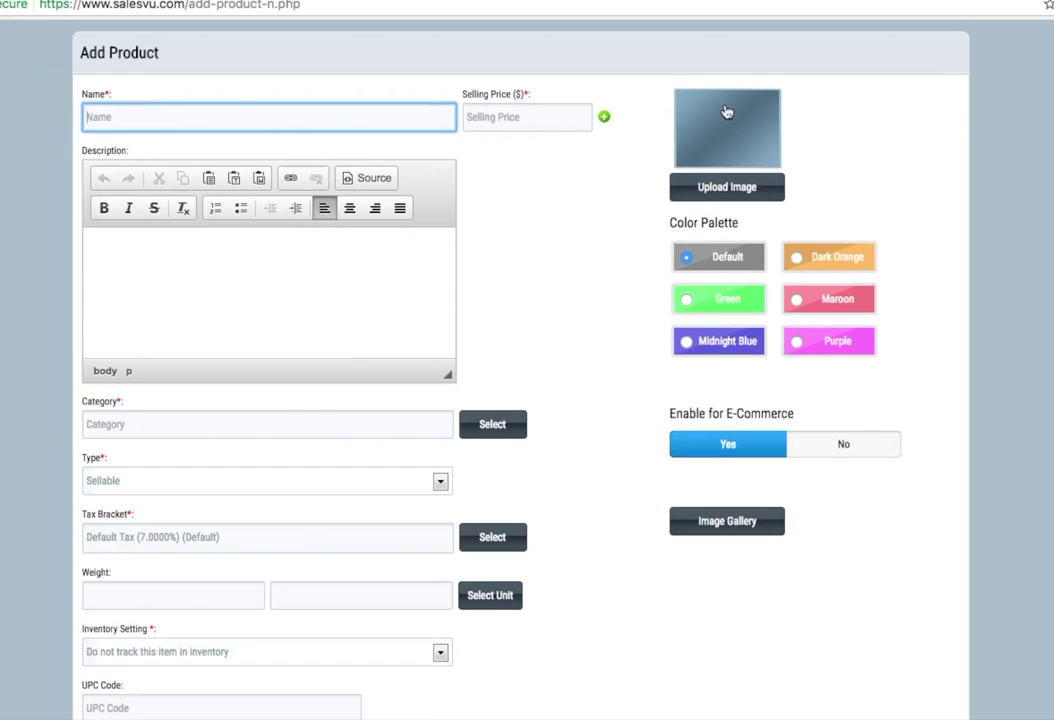
pyautogui.scroll(-2, 700, 230)
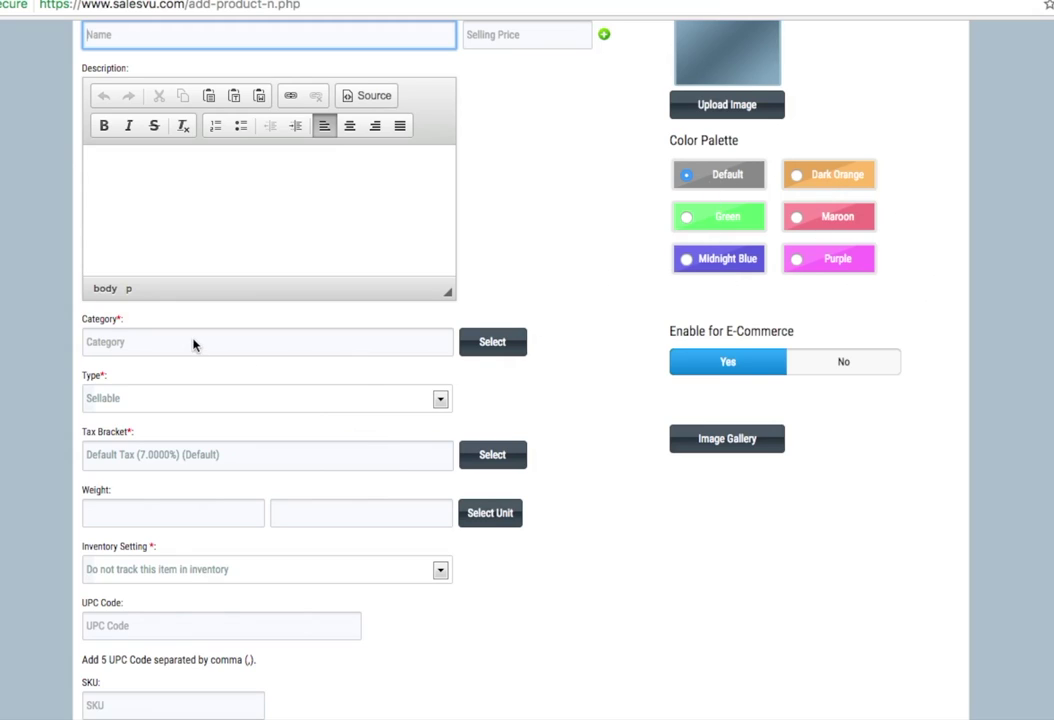
pyautogui.click(260, 347)
# - Keep the product Sellable and set inventory to 'Track this item in inventory in another unit'
pyautogui.click(439, 399)
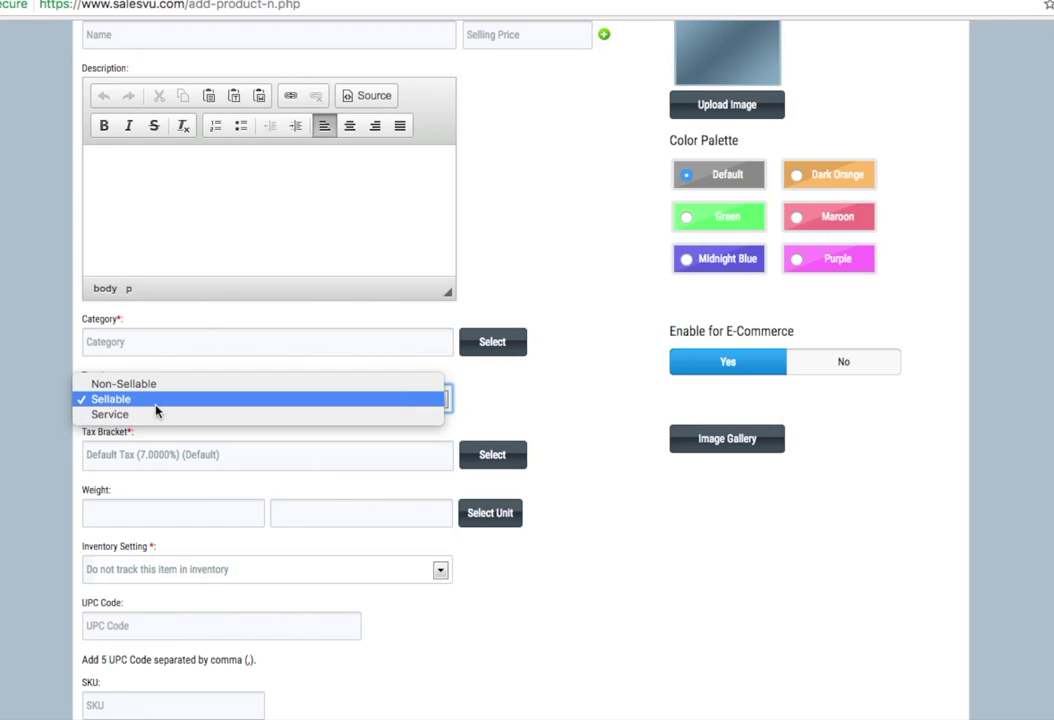
pyautogui.click(155, 405)
pyautogui.scroll(-1, 150, 450)
pyautogui.click(143, 470)
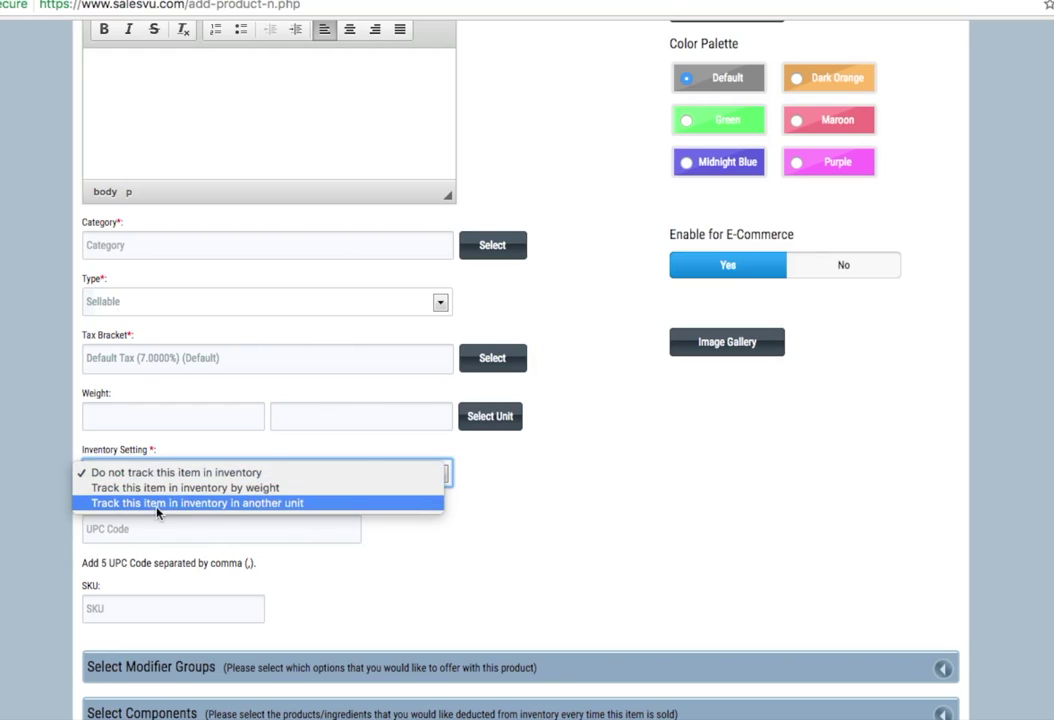
pyautogui.click(436, 475)
pyautogui.click(434, 479)
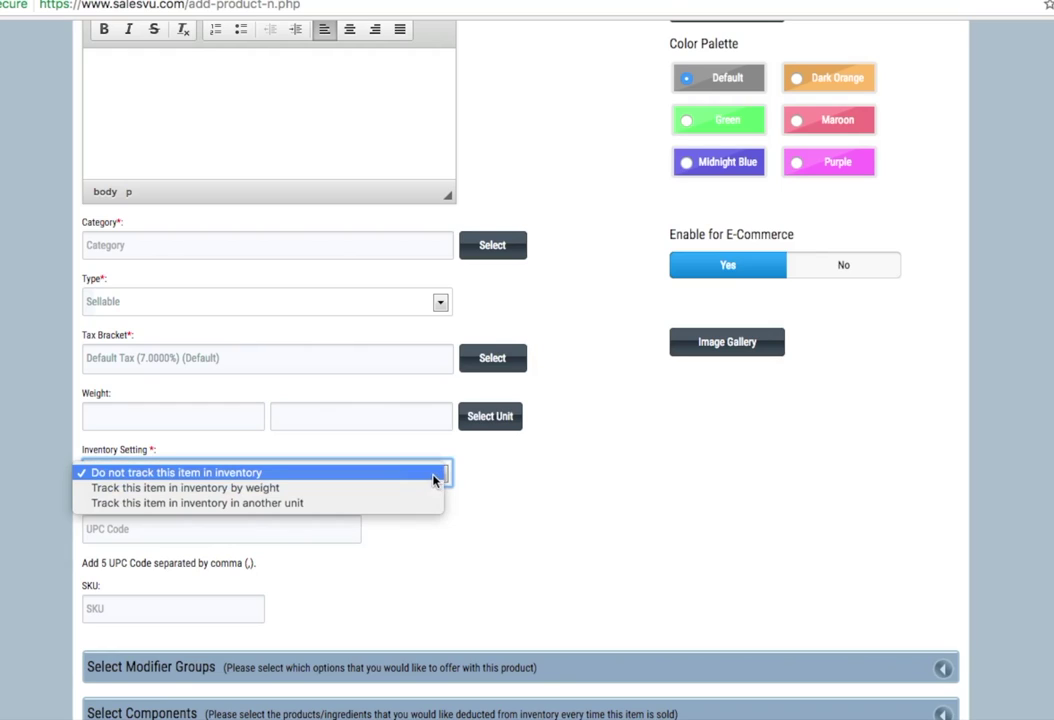
pyautogui.click(238, 488)
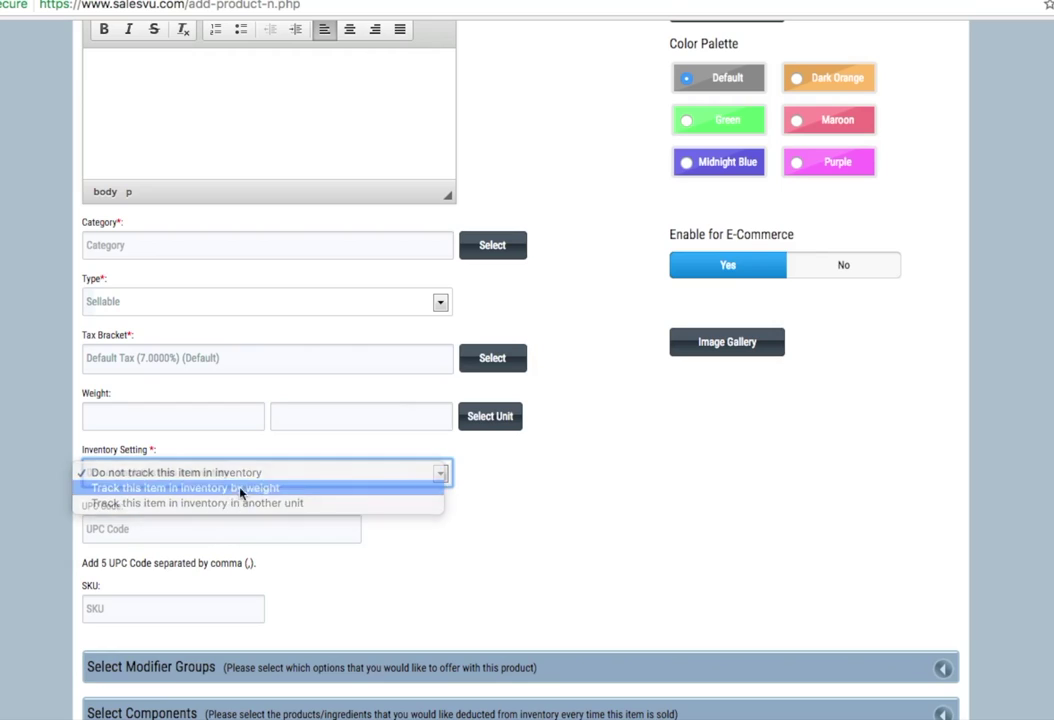
pyautogui.click(441, 474)
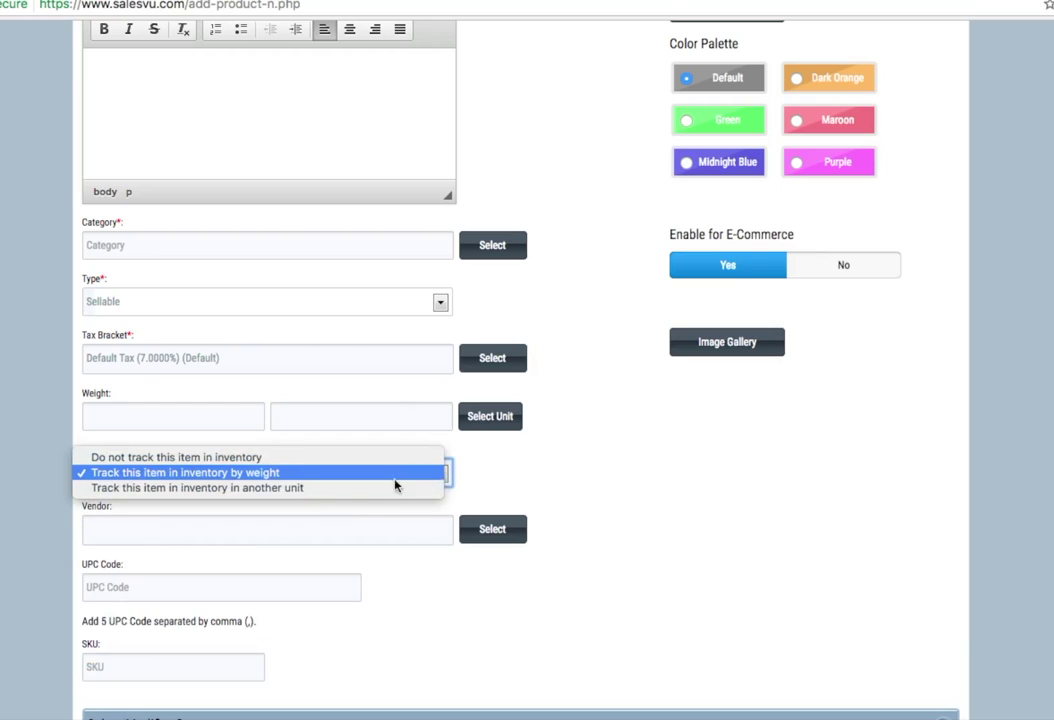
pyautogui.click(266, 488)
# - Choose Item as the inventory unit, counted as 1 Item
pyautogui.click(497, 488)
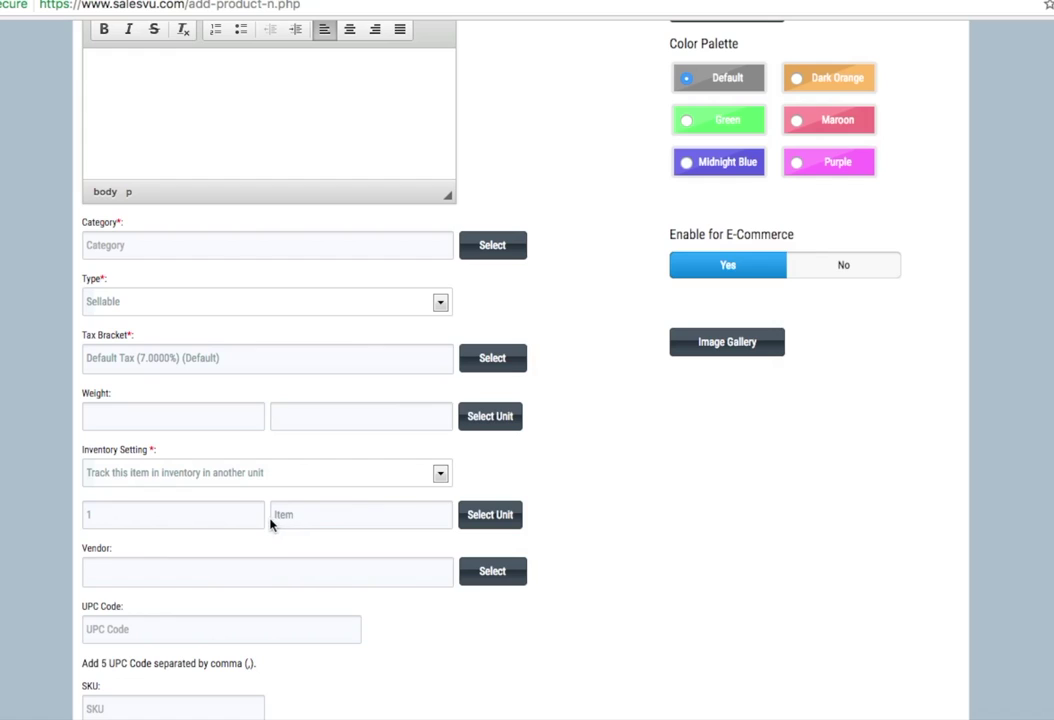
pyautogui.click(491, 518)
pyautogui.scroll(-3, 454, 405)
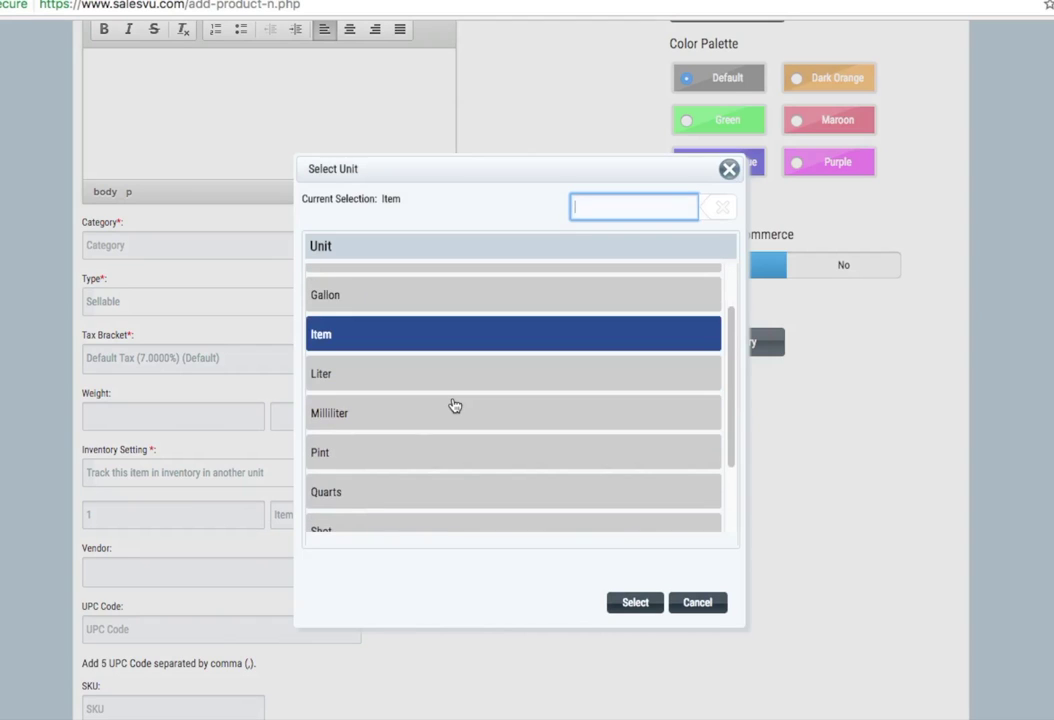
pyautogui.scroll(3, 454, 405)
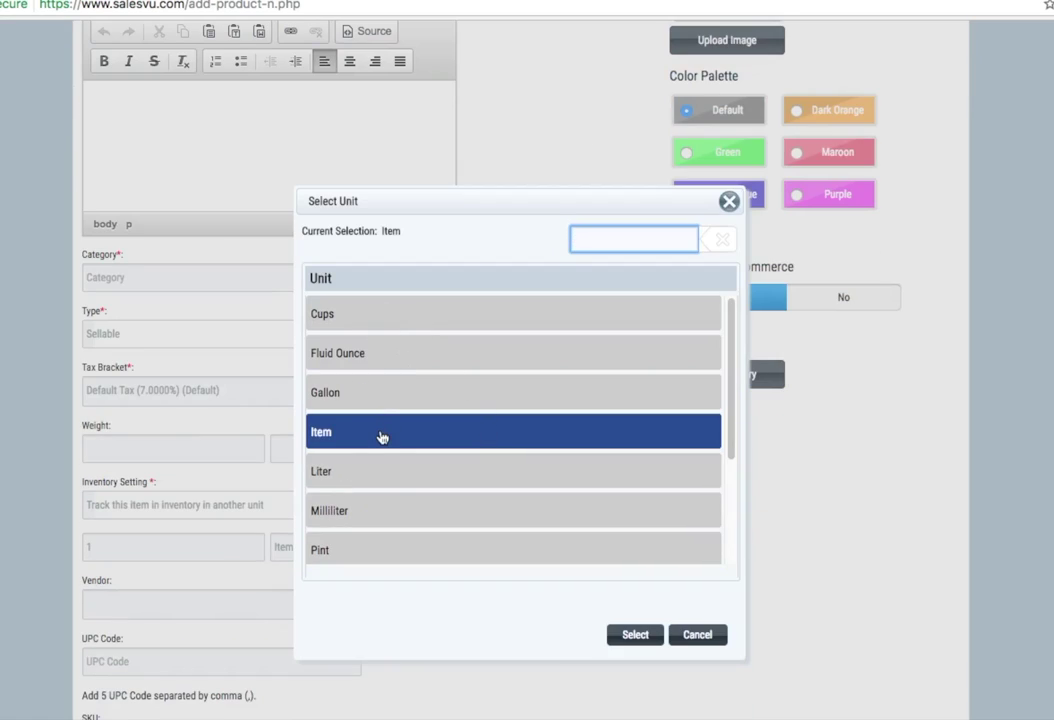
pyautogui.scroll(-1, 546, 472)
pyautogui.scroll(-4, 544, 470)
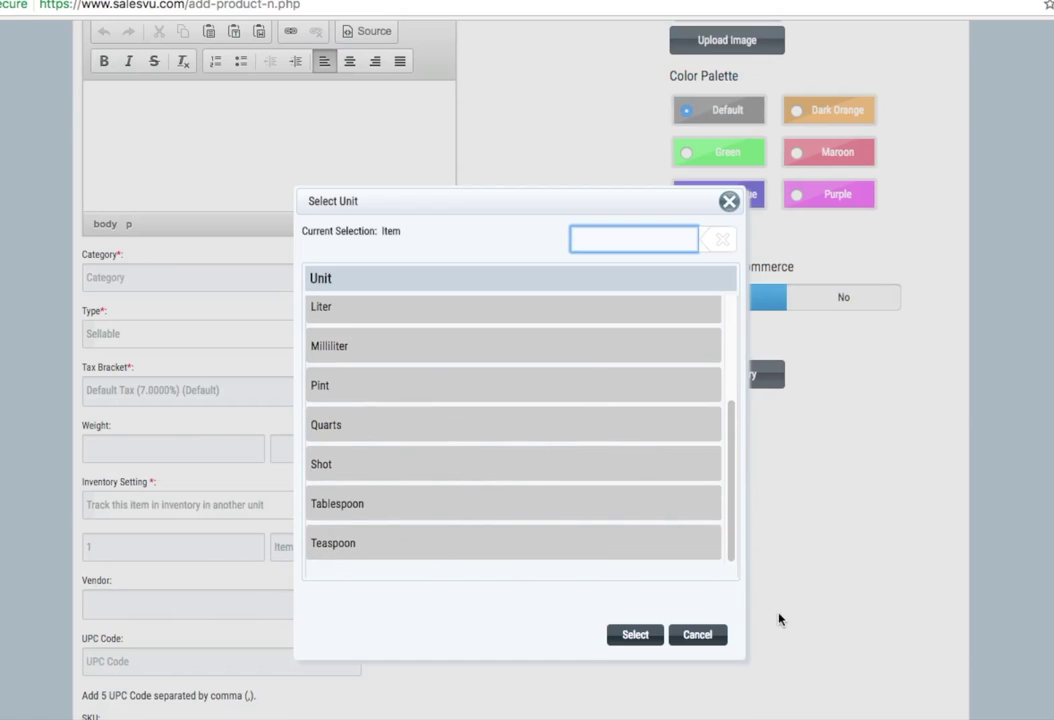
pyautogui.click(714, 642)
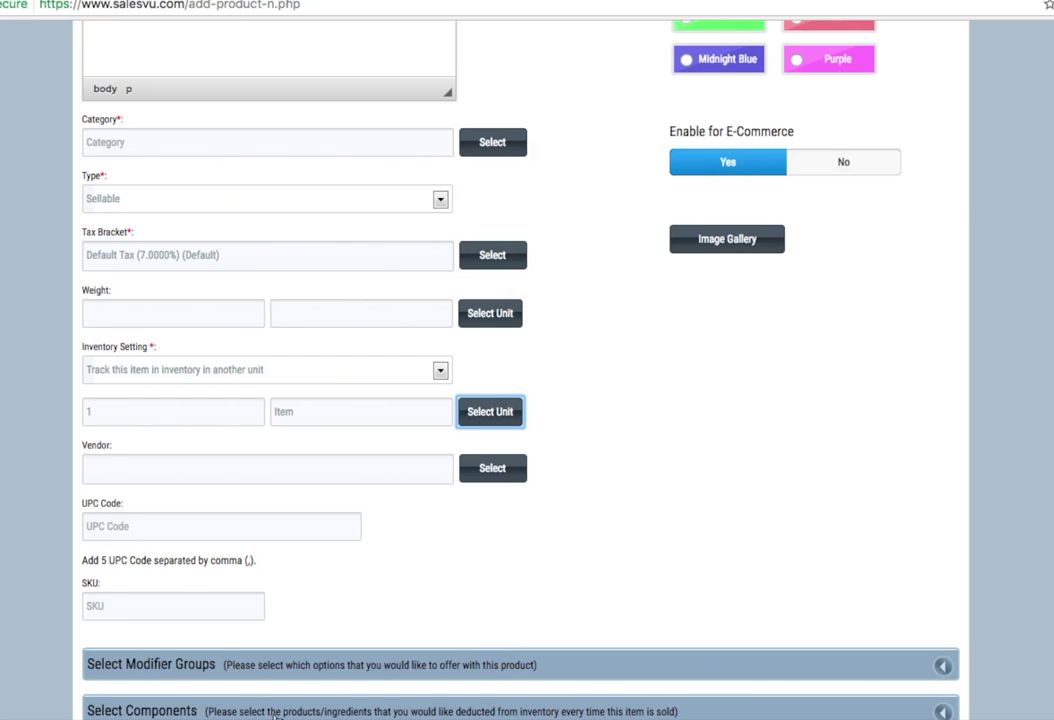
# - Expand the Select Components and Select Modifier Groups sections of the product form
pyautogui.scroll(-1, 238, 665)
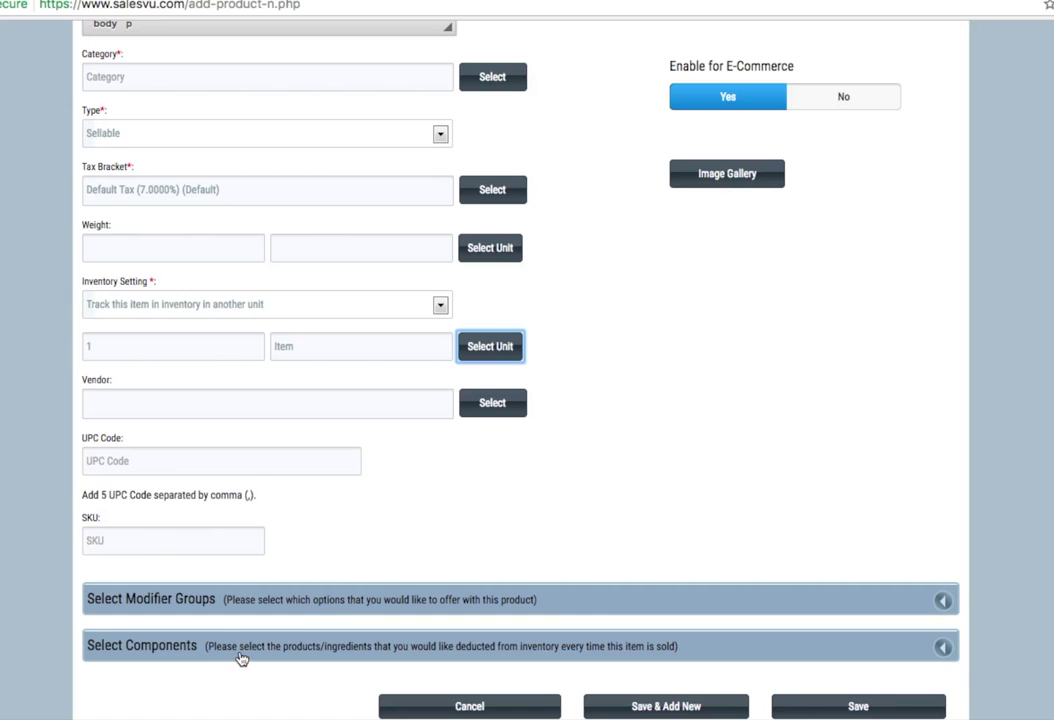
pyautogui.click(241, 661)
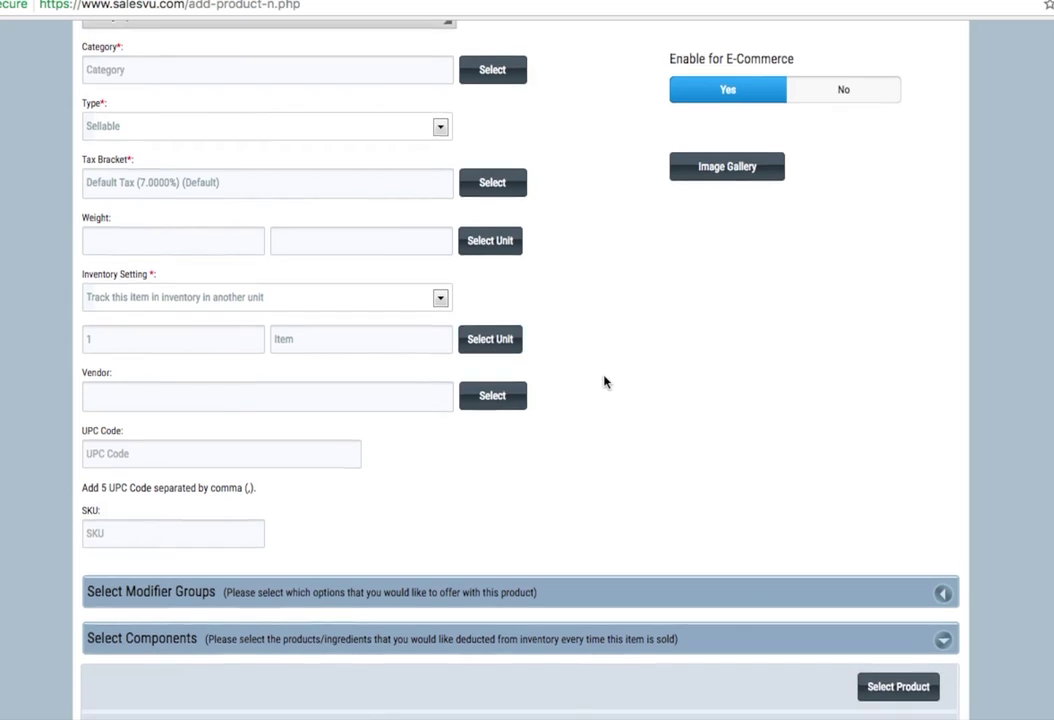
pyautogui.scroll(-2, 600, 380)
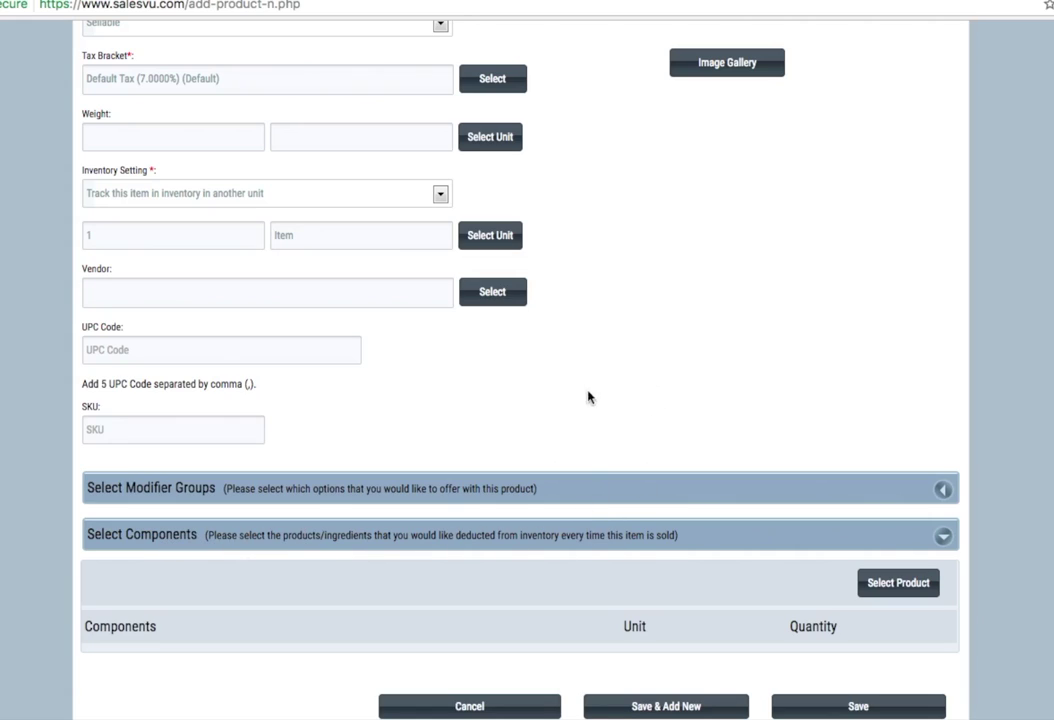
pyautogui.click(160, 492)
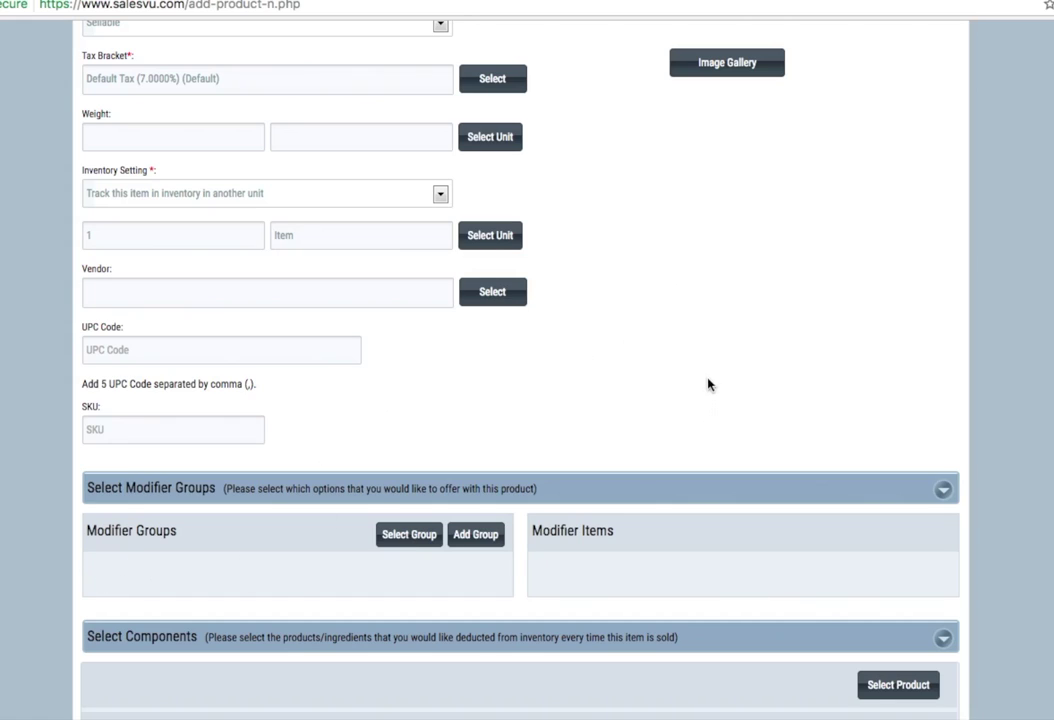
pyautogui.scroll(-1, 707, 382)
pyautogui.scroll(-2, 299, 518)
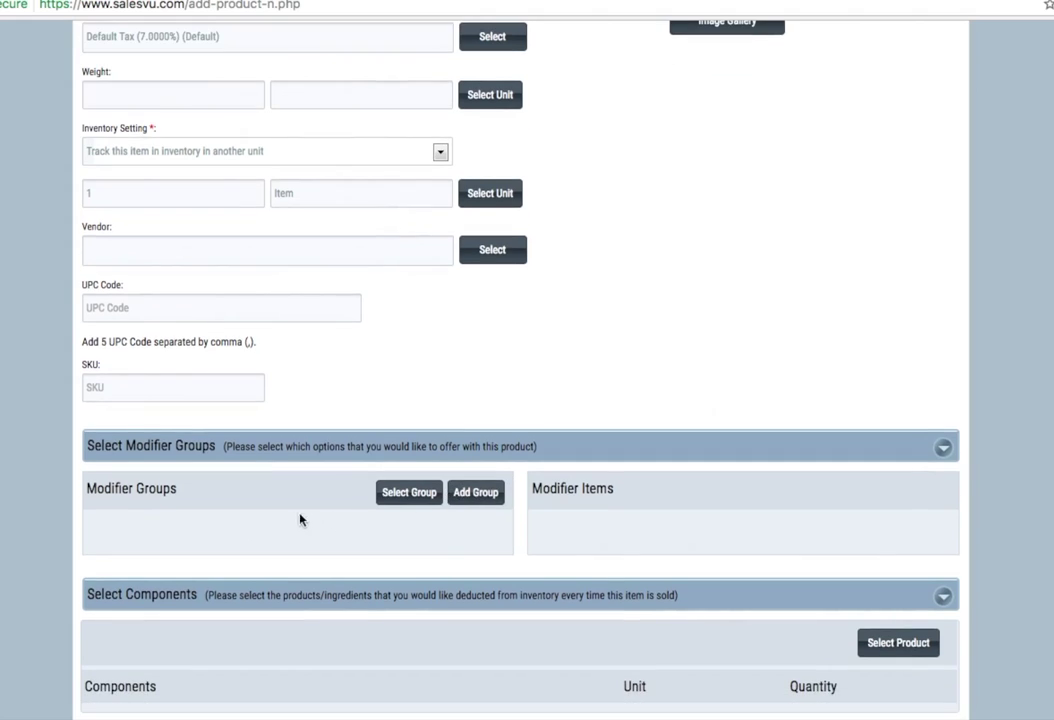
pyautogui.scroll(-3, 753, 353)
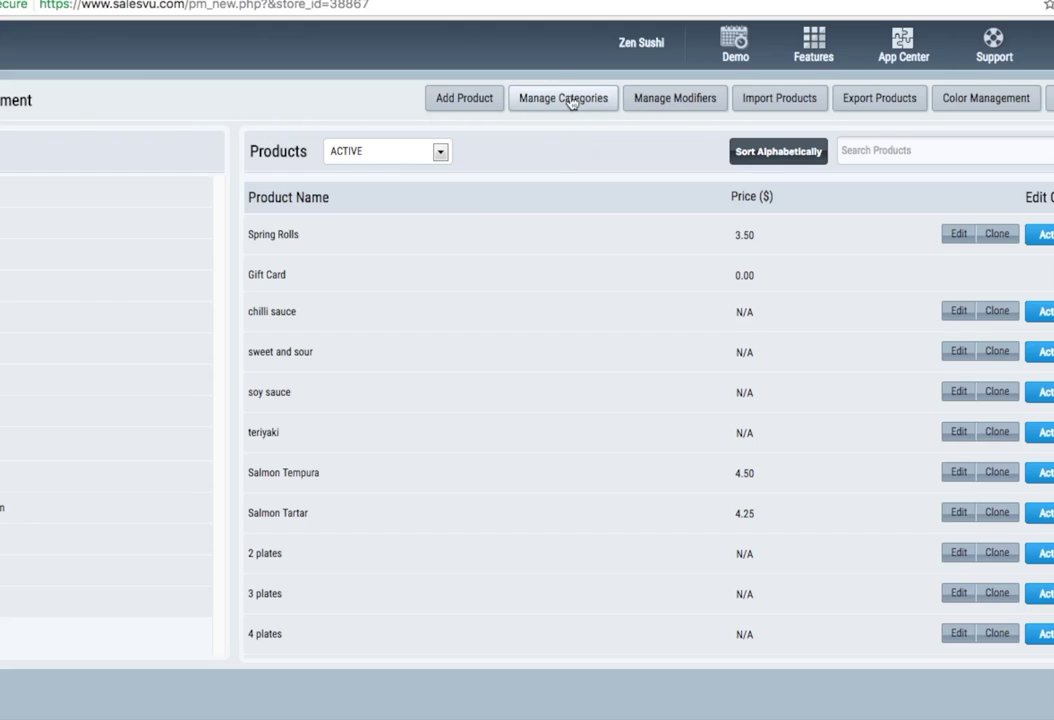
pyautogui.click(566, 99)
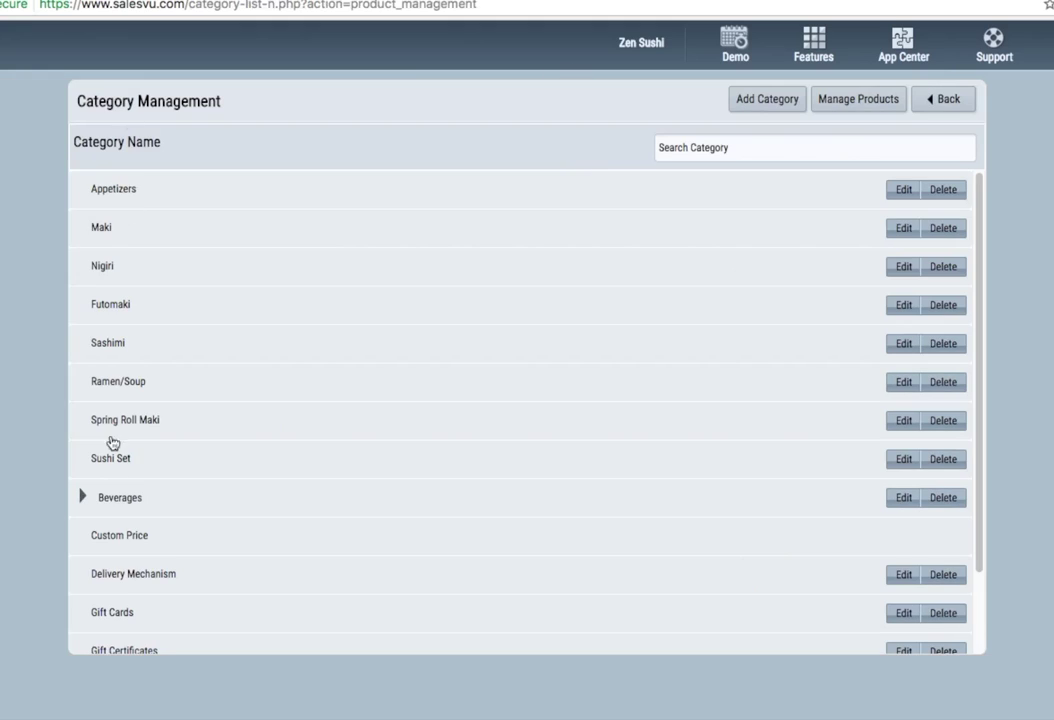
pyautogui.click(83, 498)
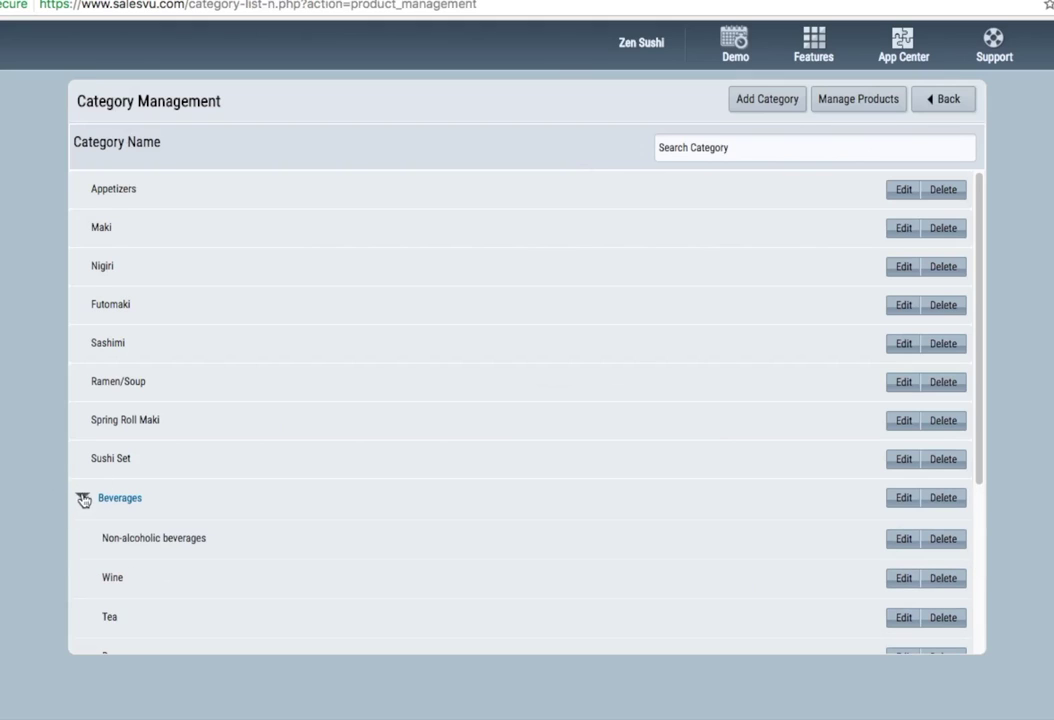
pyautogui.scroll(-2, 172, 539)
pyautogui.click(750, 100)
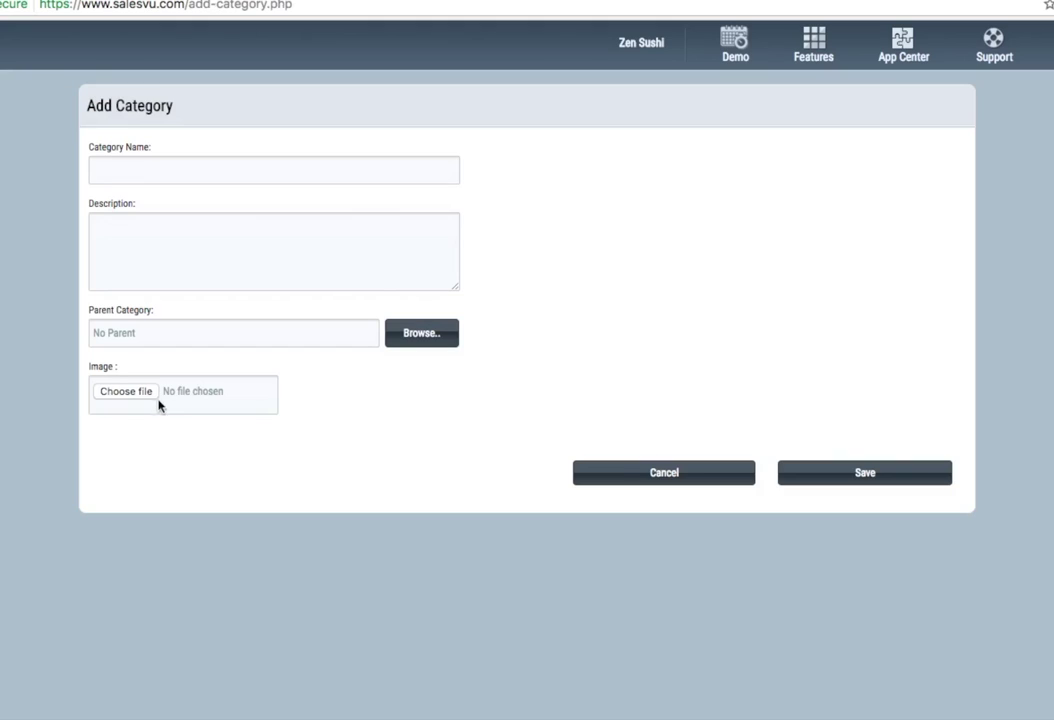
pyautogui.click(187, 171)
pyautogui.write('test category')
pyautogui.click(423, 336)
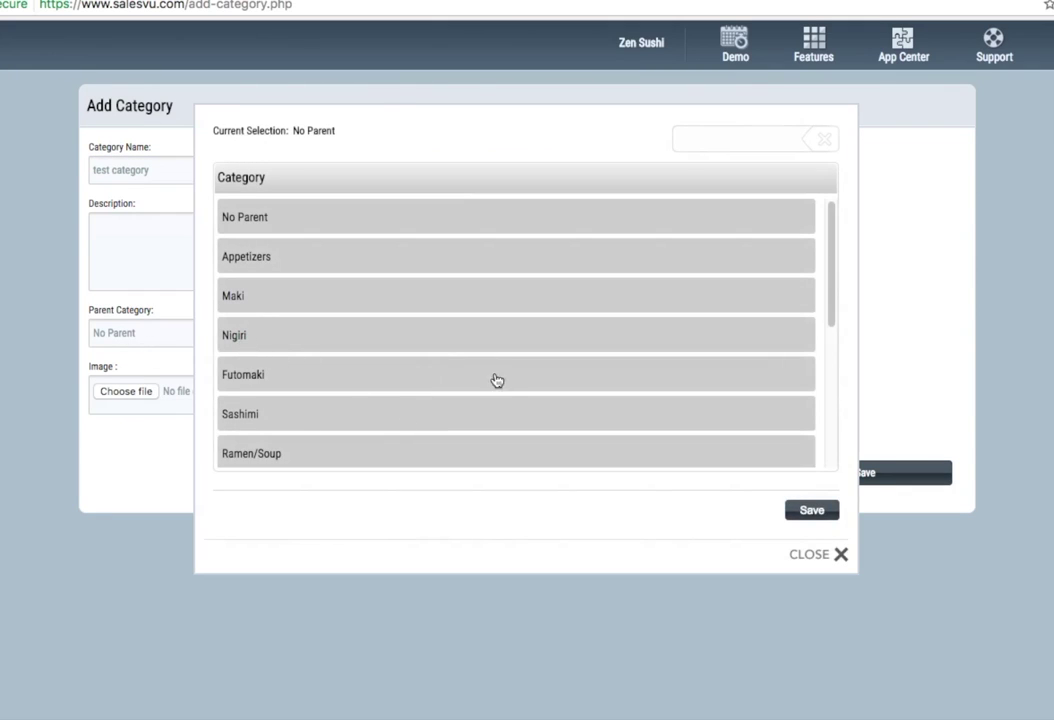
pyautogui.click(223, 204)
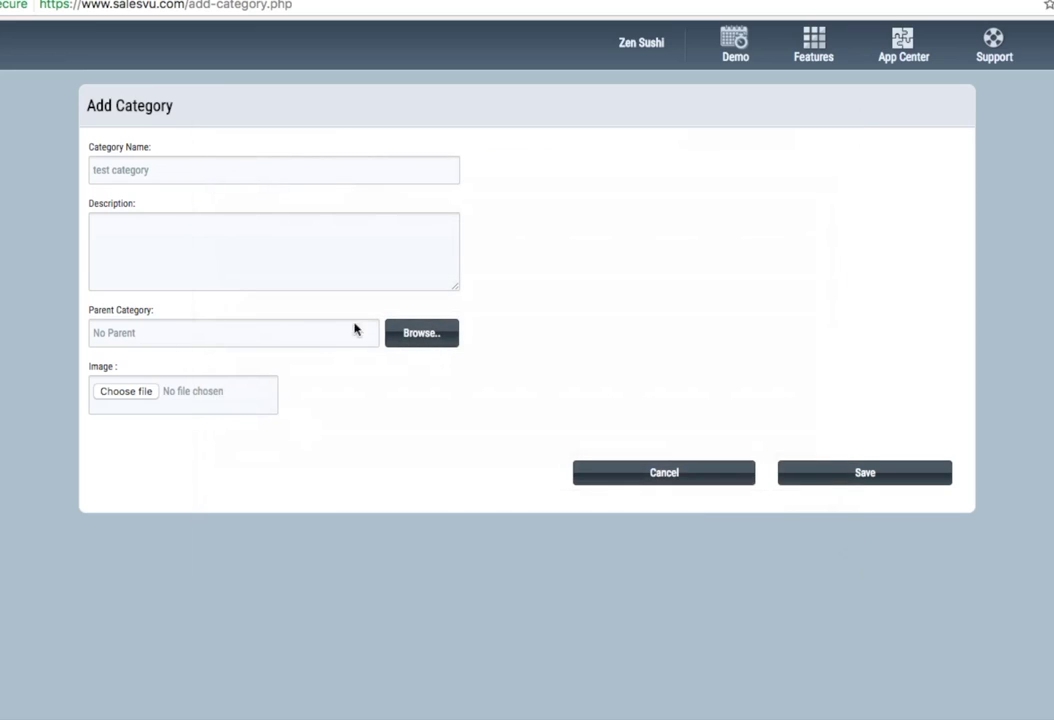
pyautogui.click(438, 391)
pyautogui.click(633, 472)
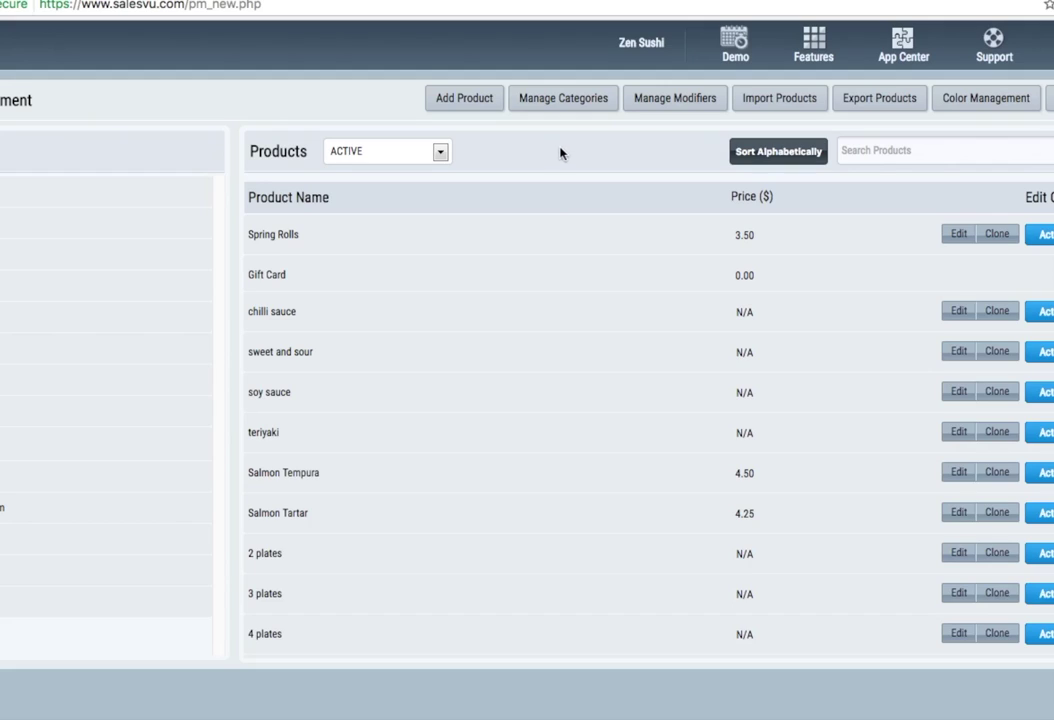
# - Visit the Dashboard, then open Reservation Management from the Features menu
pyautogui.click(813, 42)
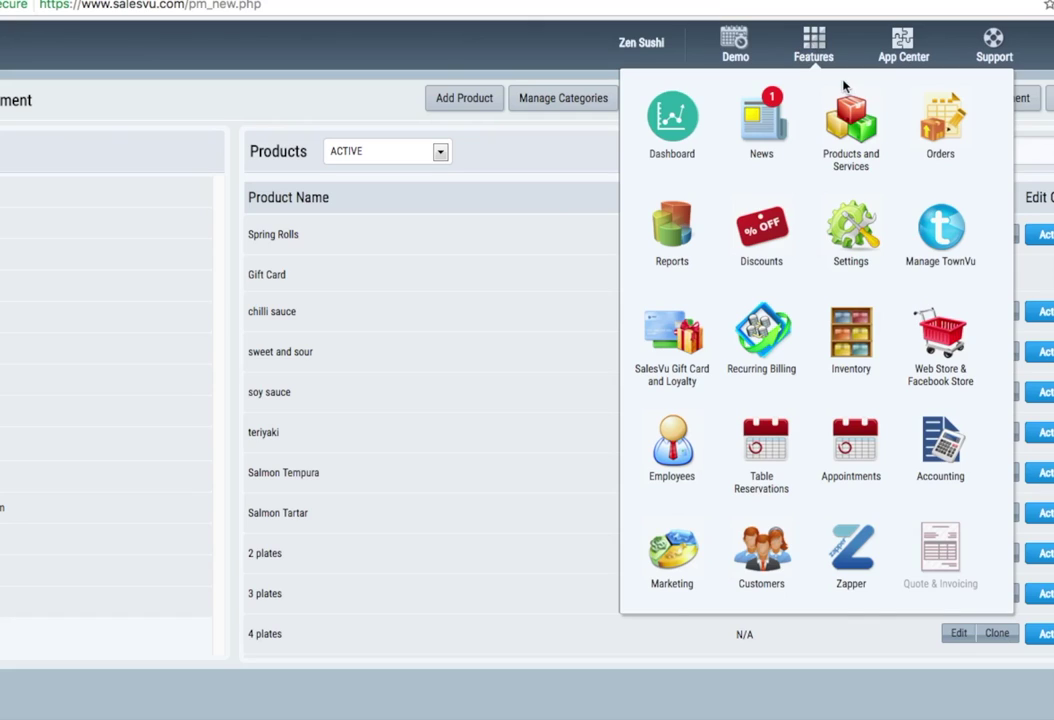
pyautogui.click(695, 141)
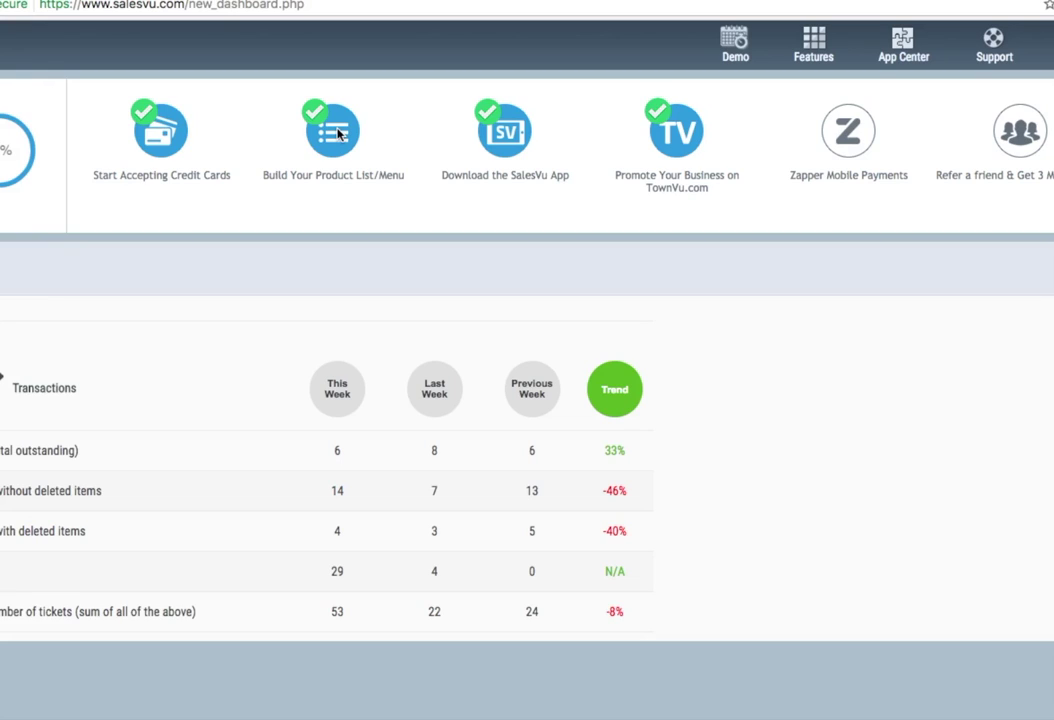
pyautogui.click(814, 48)
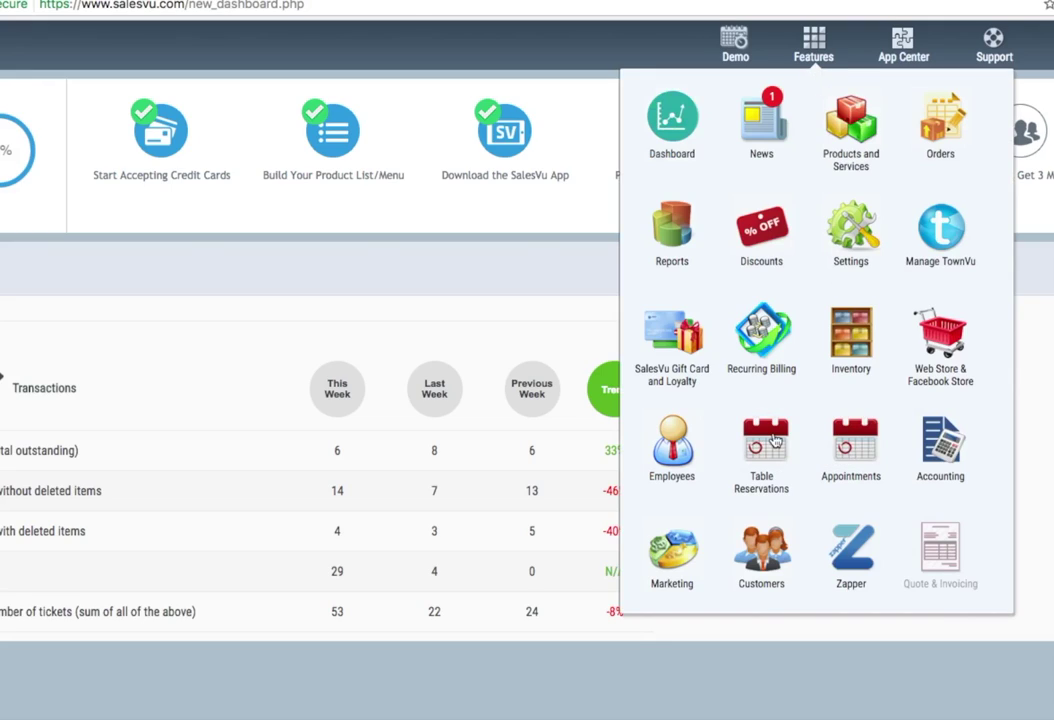
pyautogui.click(775, 441)
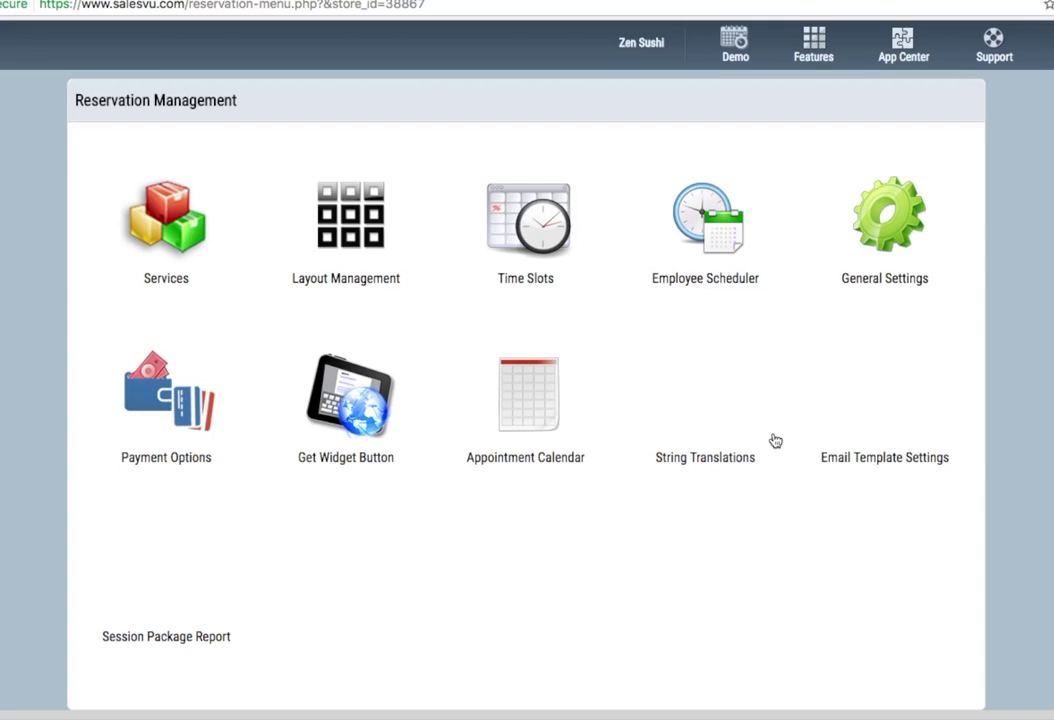
# - Open the table layout and move Table 16 down beside Table 14
pyautogui.click(355, 218)
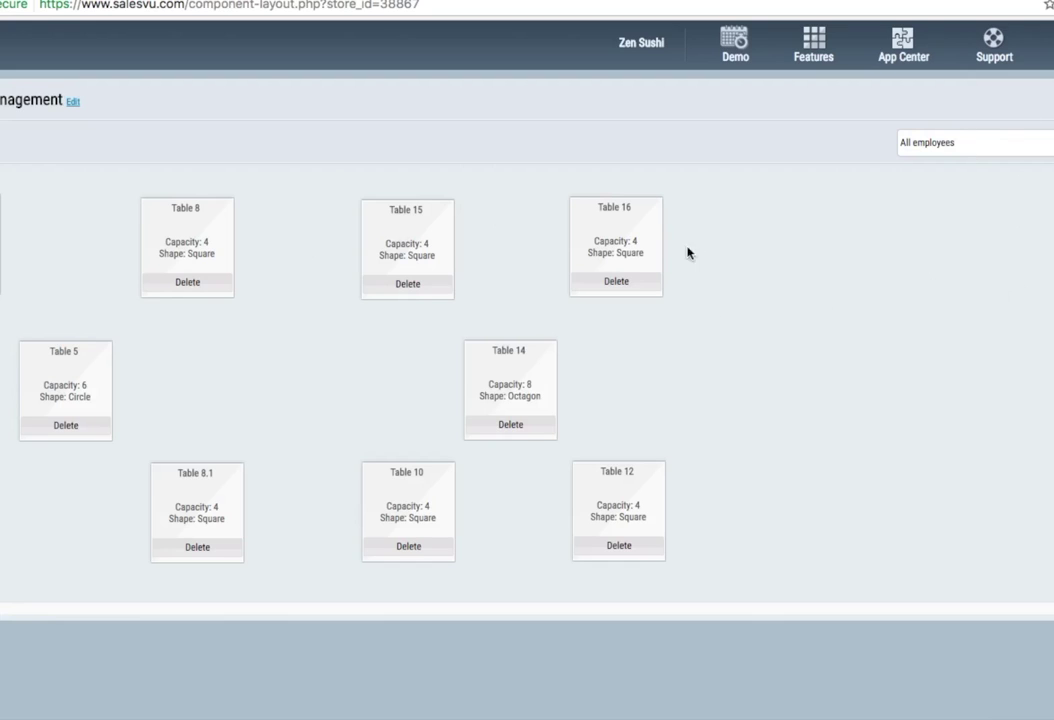
pyautogui.click(619, 226)
pyautogui.moveTo(619, 226); pyautogui.dragTo(619, 370)
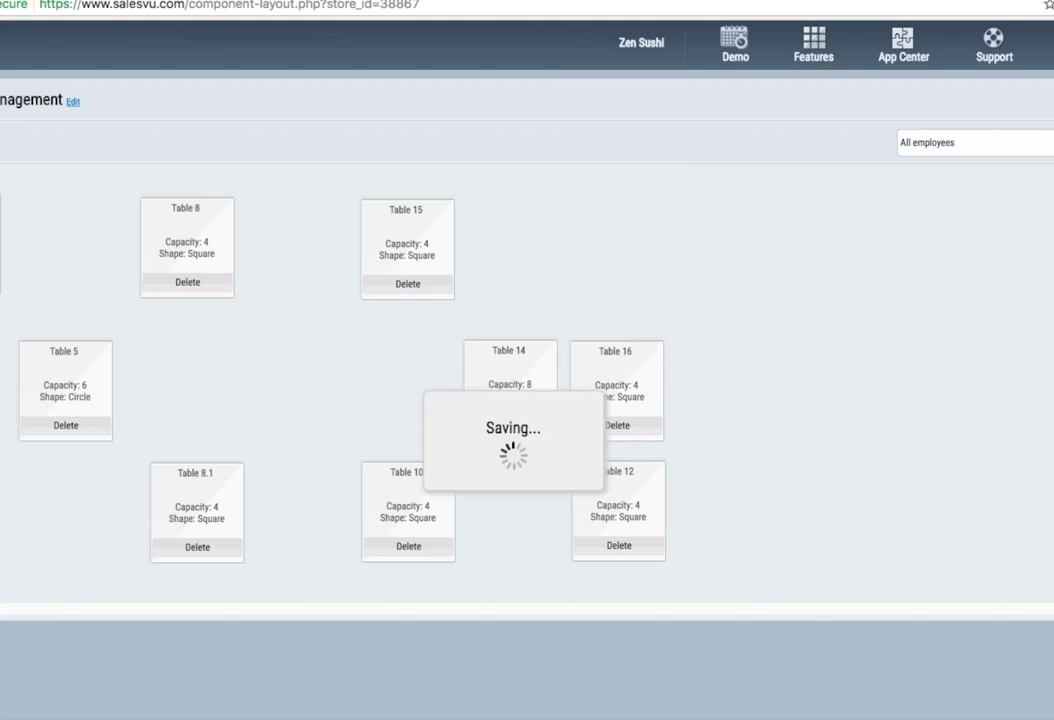
# - Add Table 19 as a square 6-seat table and place it beside Table 14
pyautogui.moveTo(781, 714)
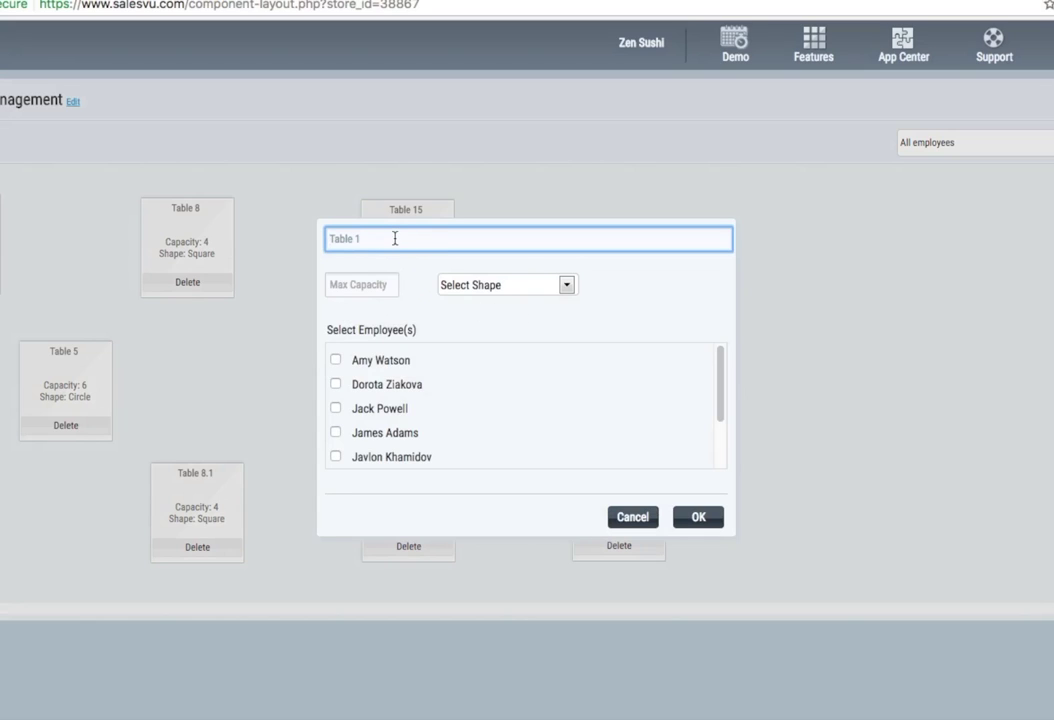
pyautogui.write('9')
pyautogui.click(566, 285)
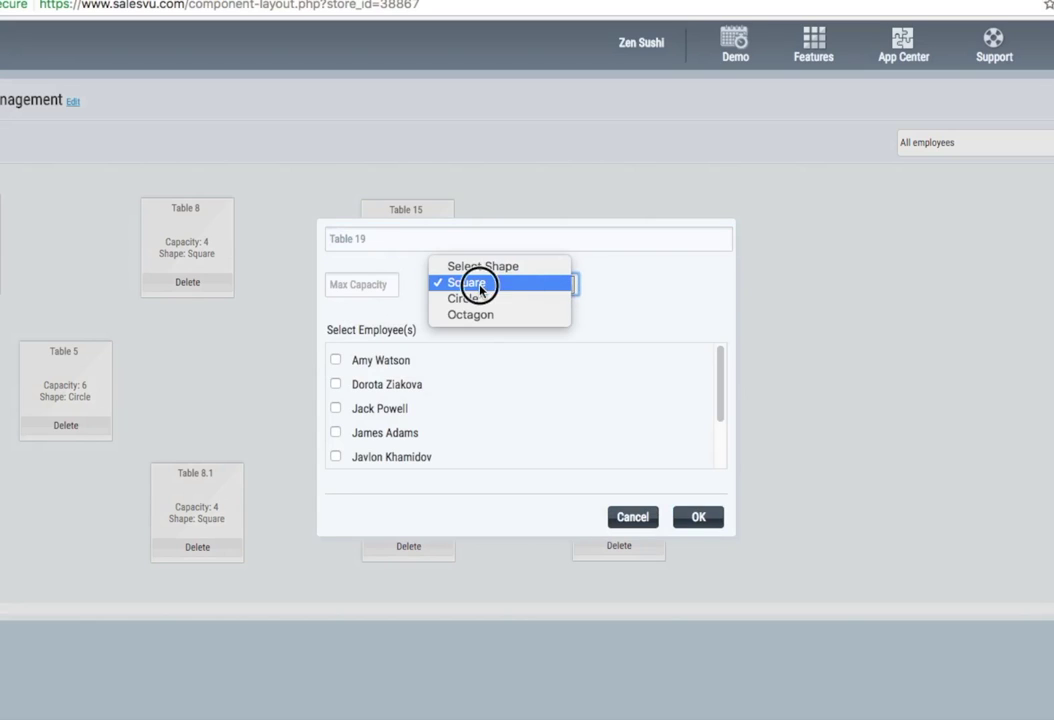
pyautogui.click(478, 286)
pyautogui.click(358, 288)
pyautogui.write('6')
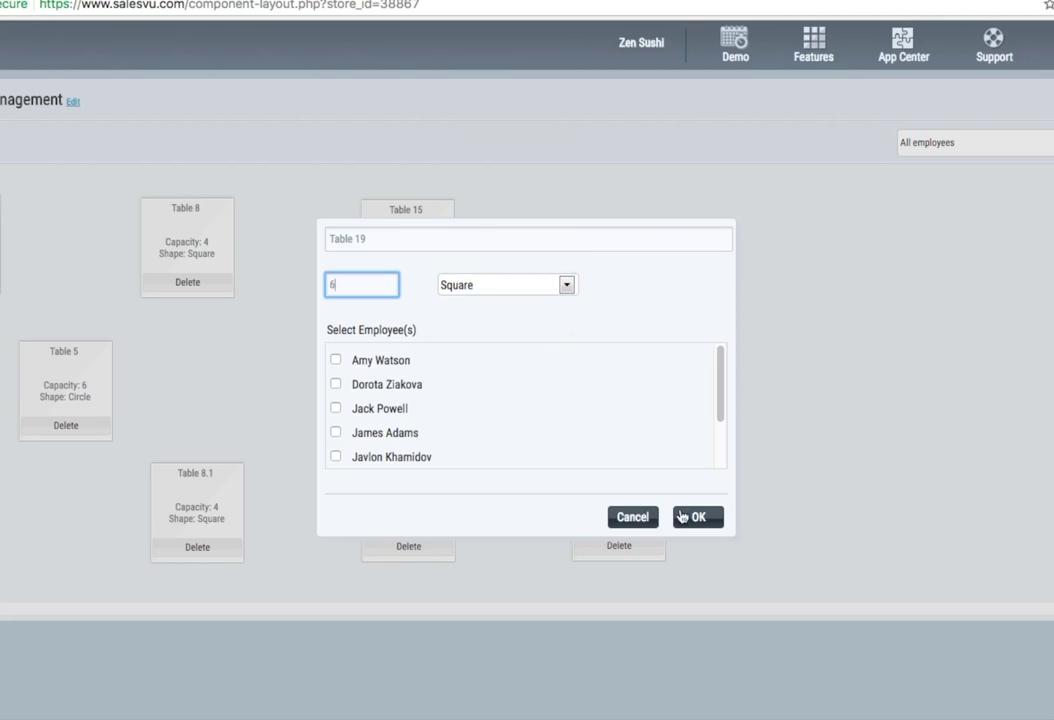
pyautogui.click(702, 517)
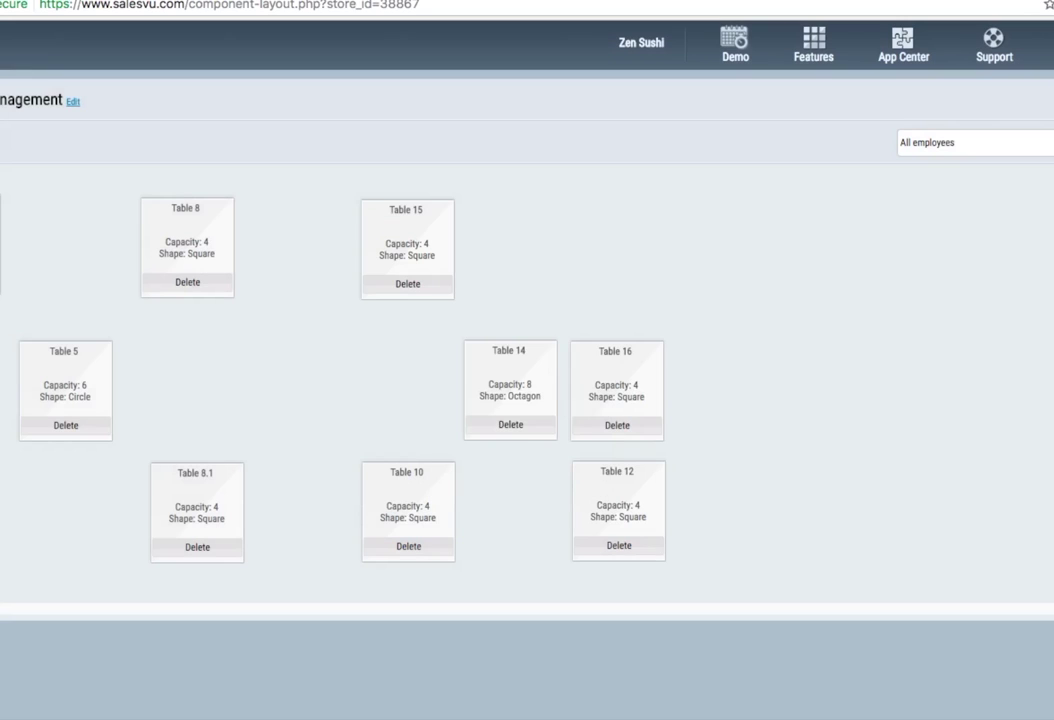
pyautogui.moveTo(190, 380); pyautogui.dragTo(404, 374)
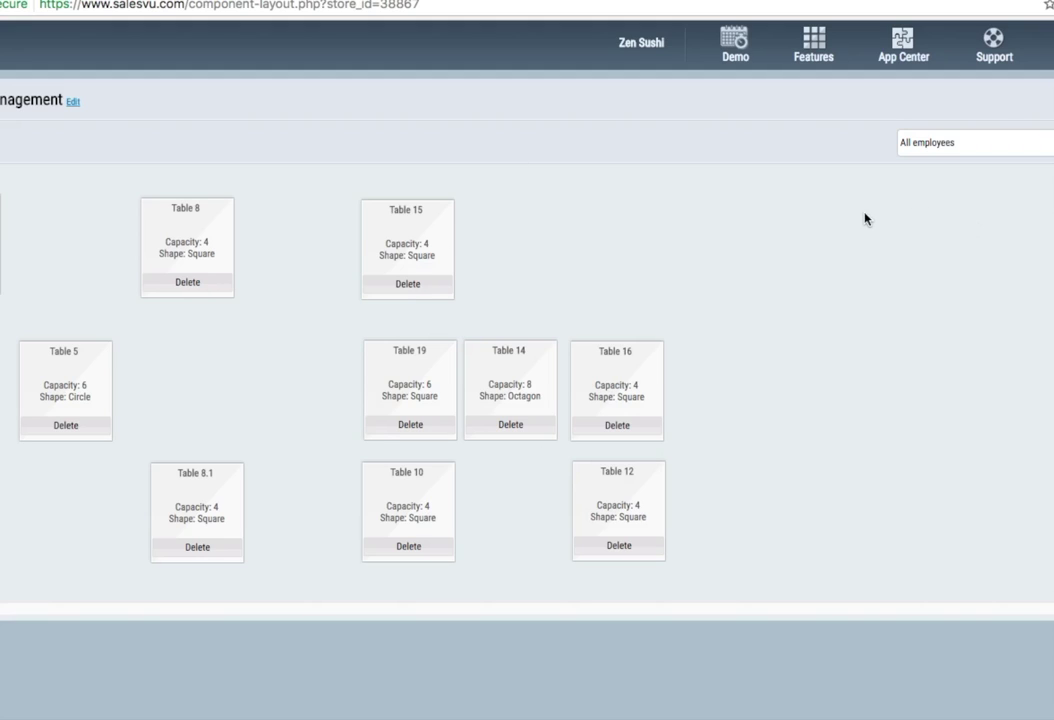
pyautogui.click(813, 45)
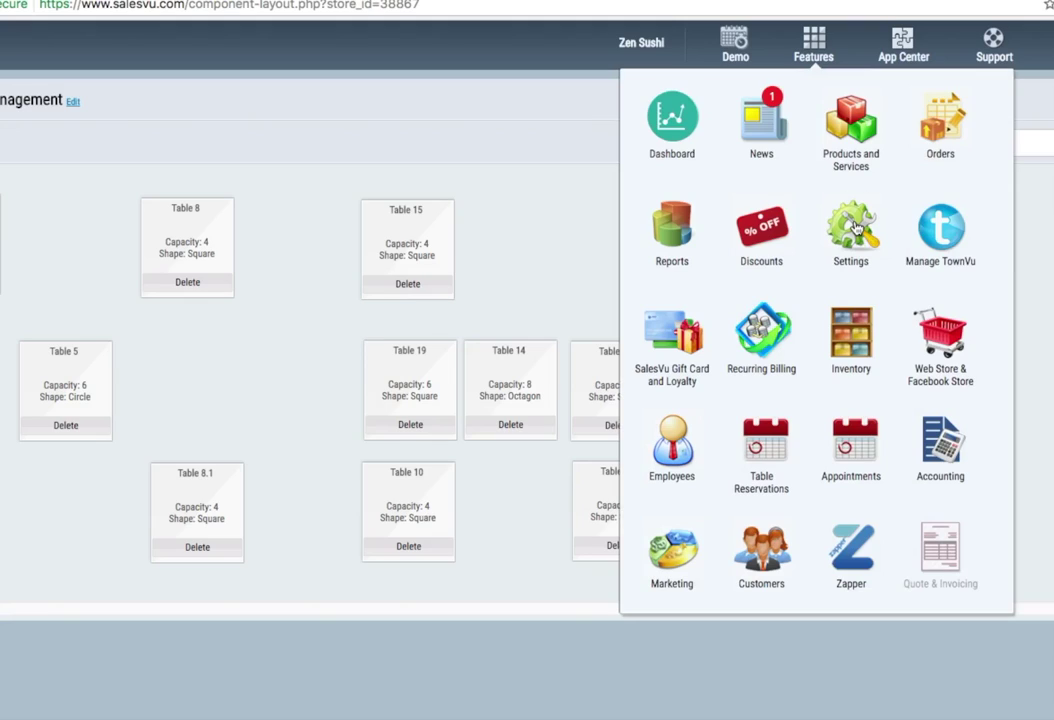
# - Open the store Settings page, then the Employee Management section
pyautogui.click(855, 230)
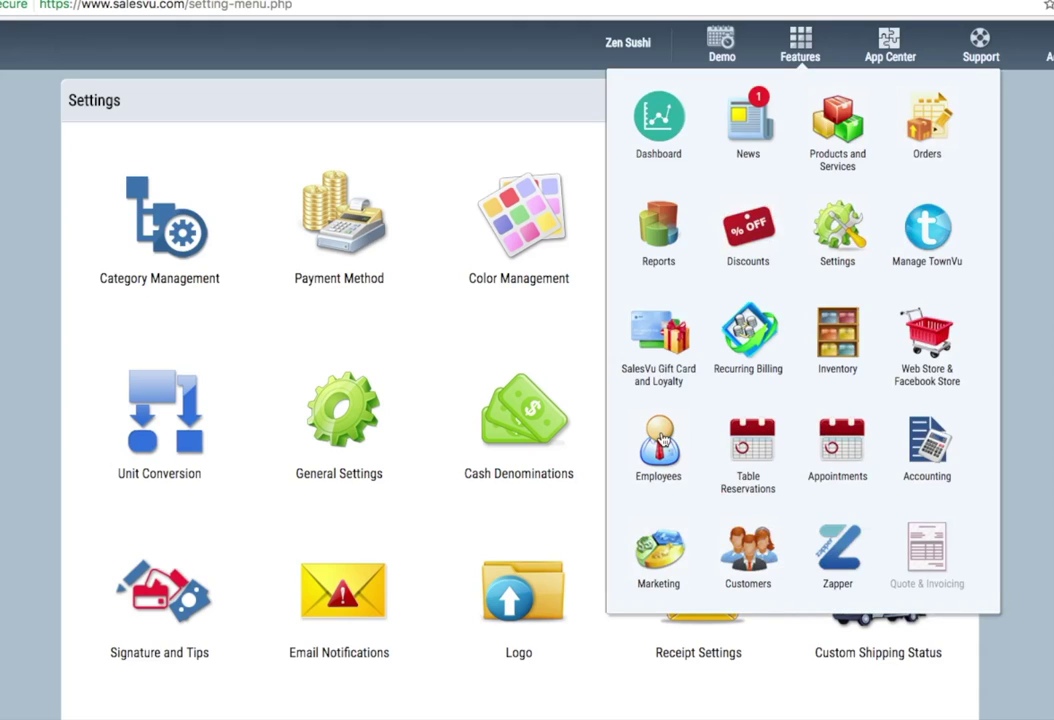
pyautogui.click(660, 441)
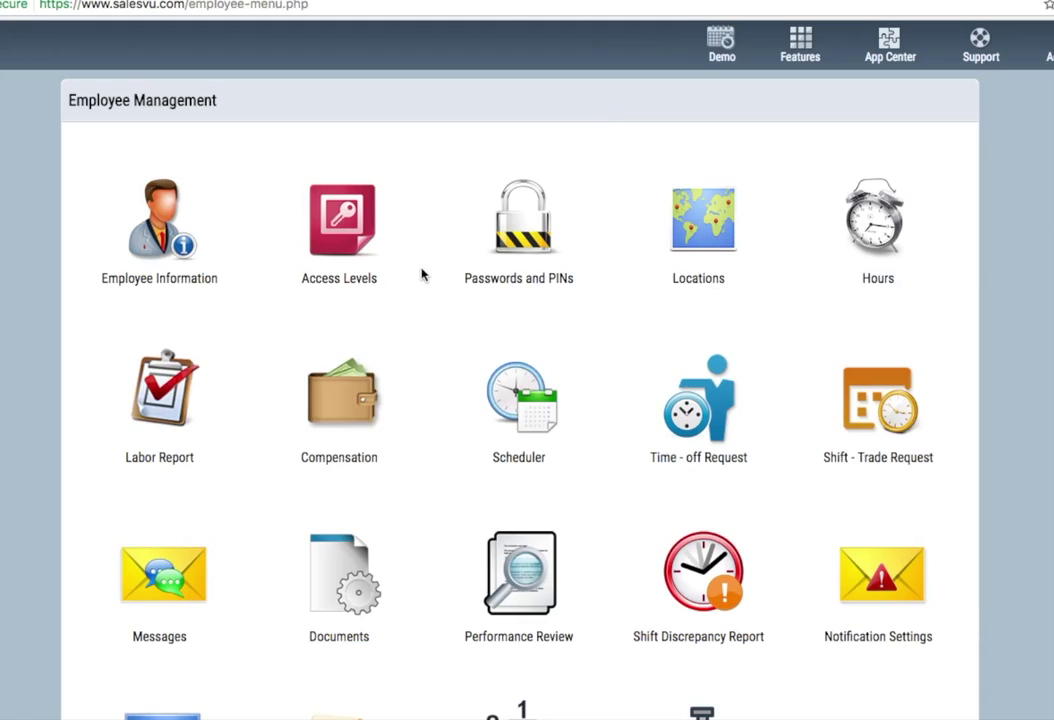
# - Browse the Employees features and open the Employee Information list
pyautogui.scroll(-1, 428, 273)
pyautogui.scroll(-2, 428, 270)
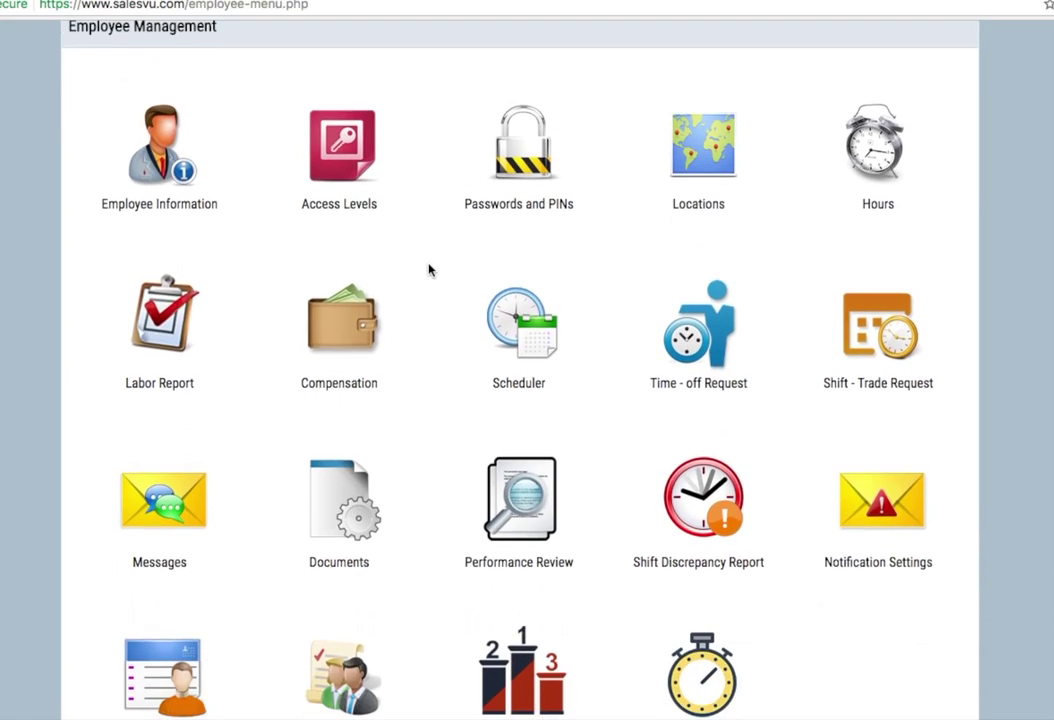
pyautogui.scroll(3, 259, 224)
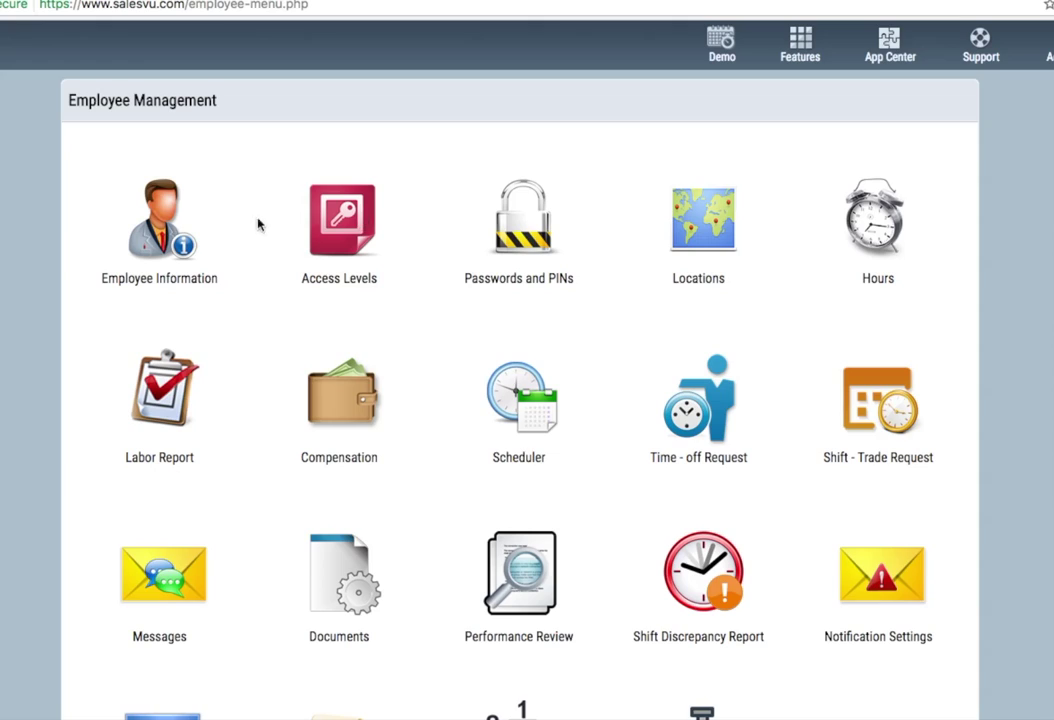
pyautogui.click(165, 216)
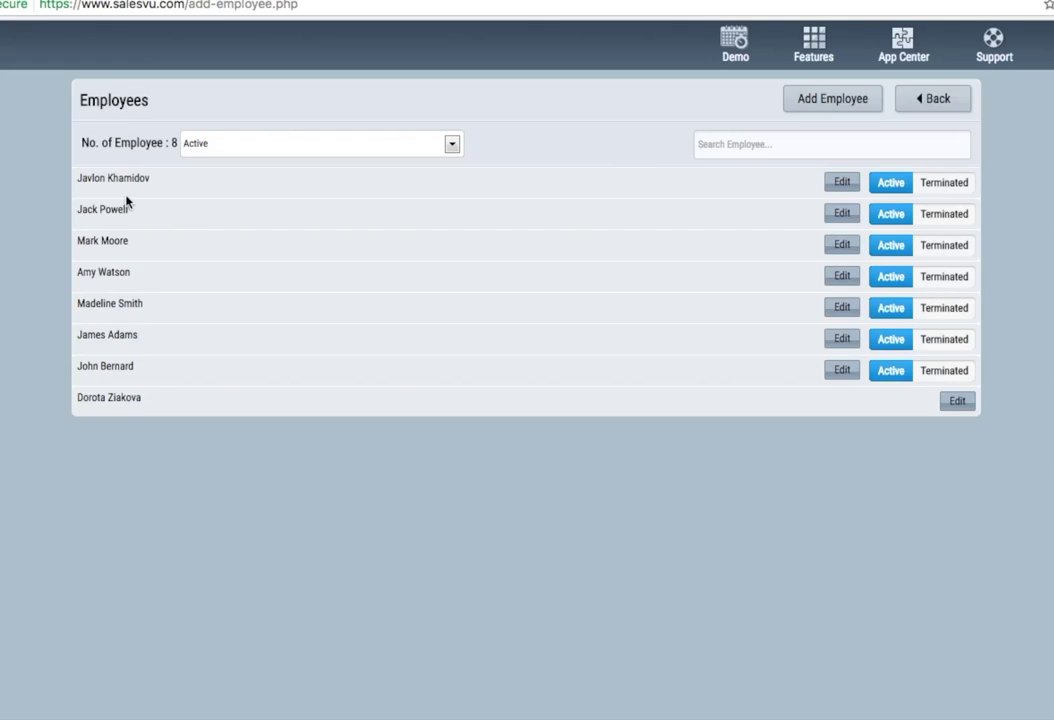
# - Preview the Add Employee form, then leave it without saving
pyautogui.click(819, 103)
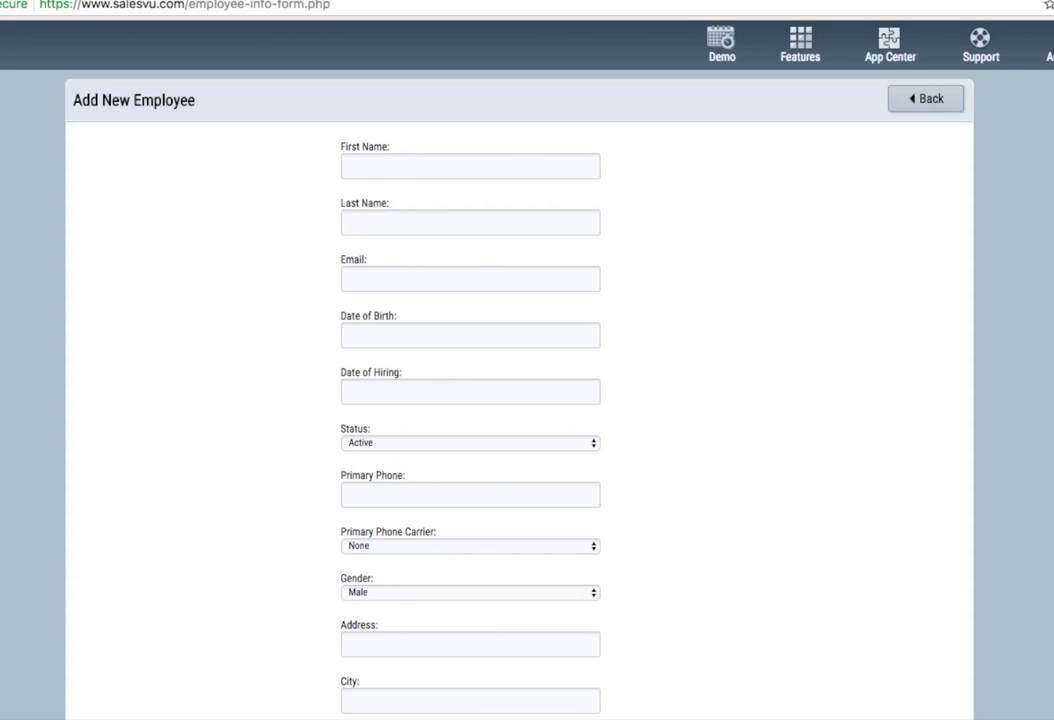
pyautogui.scroll(-5, 588, 456)
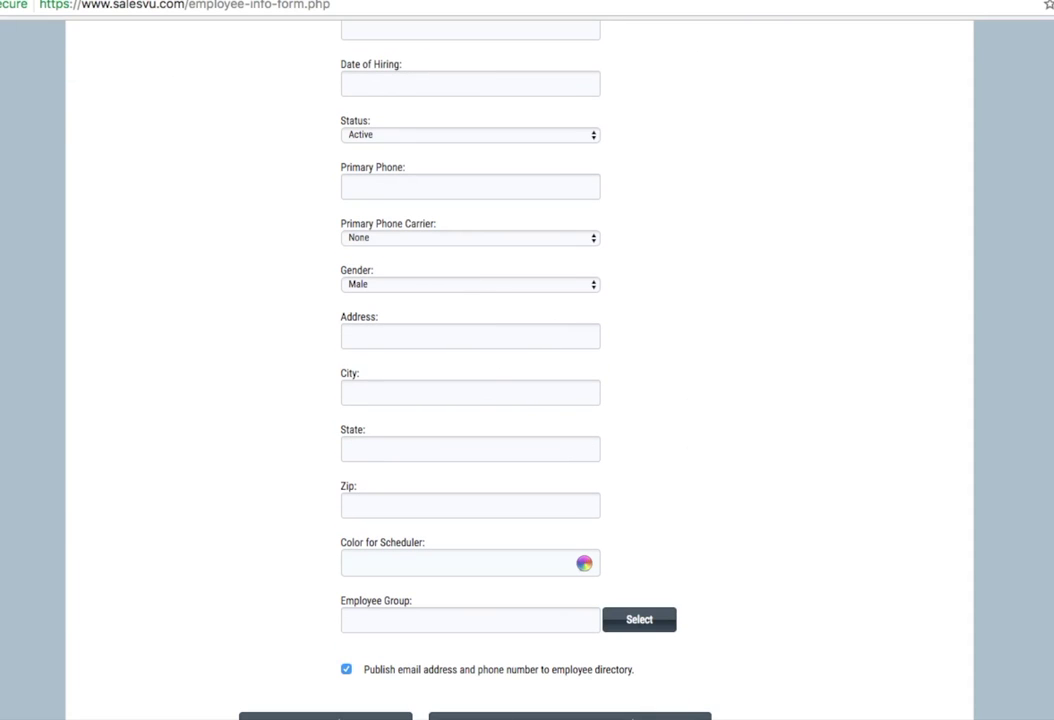
pyautogui.scroll(5, 750, 525)
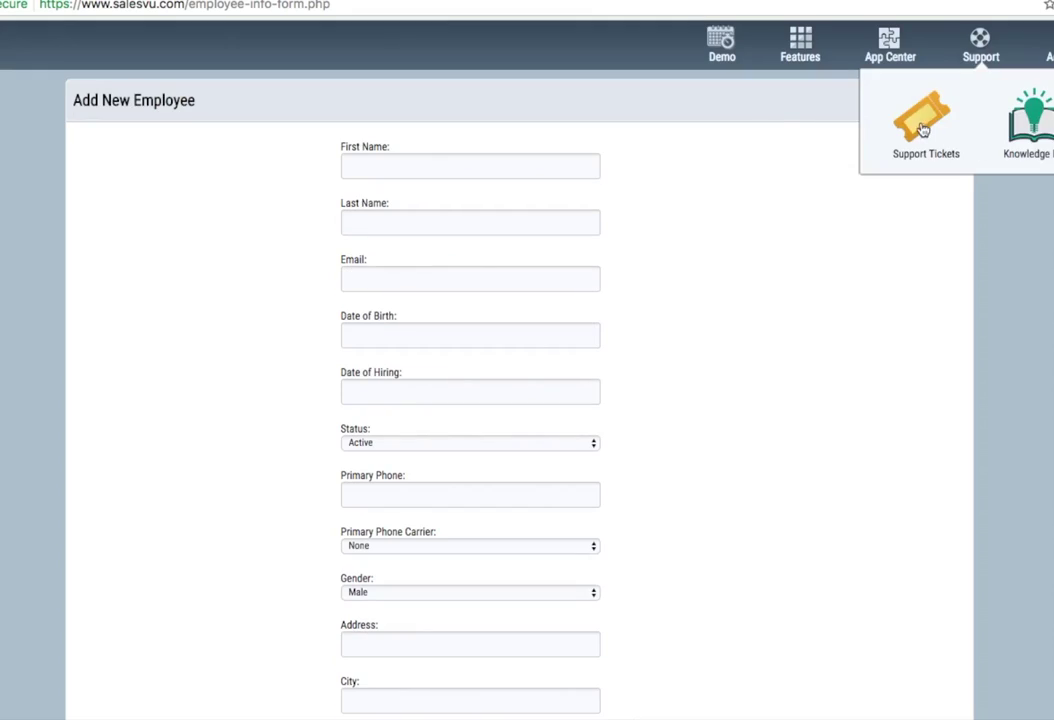
pyautogui.click(925, 98)
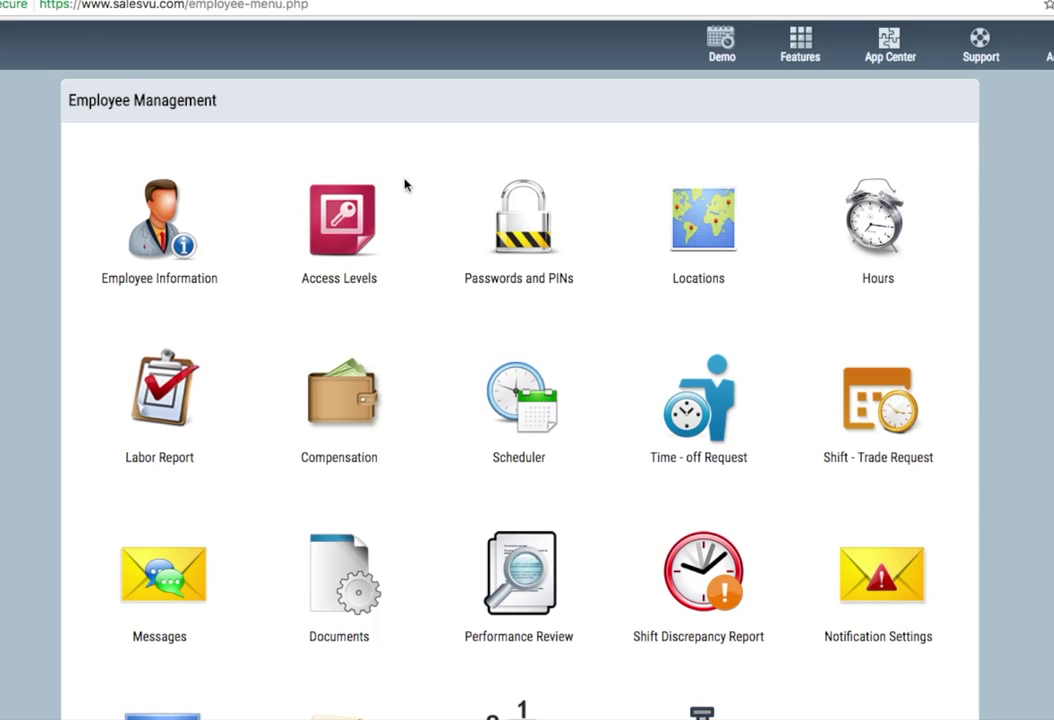
# - Edit an employee's access levels to deny Product Management and Employee Management
pyautogui.click(343, 222)
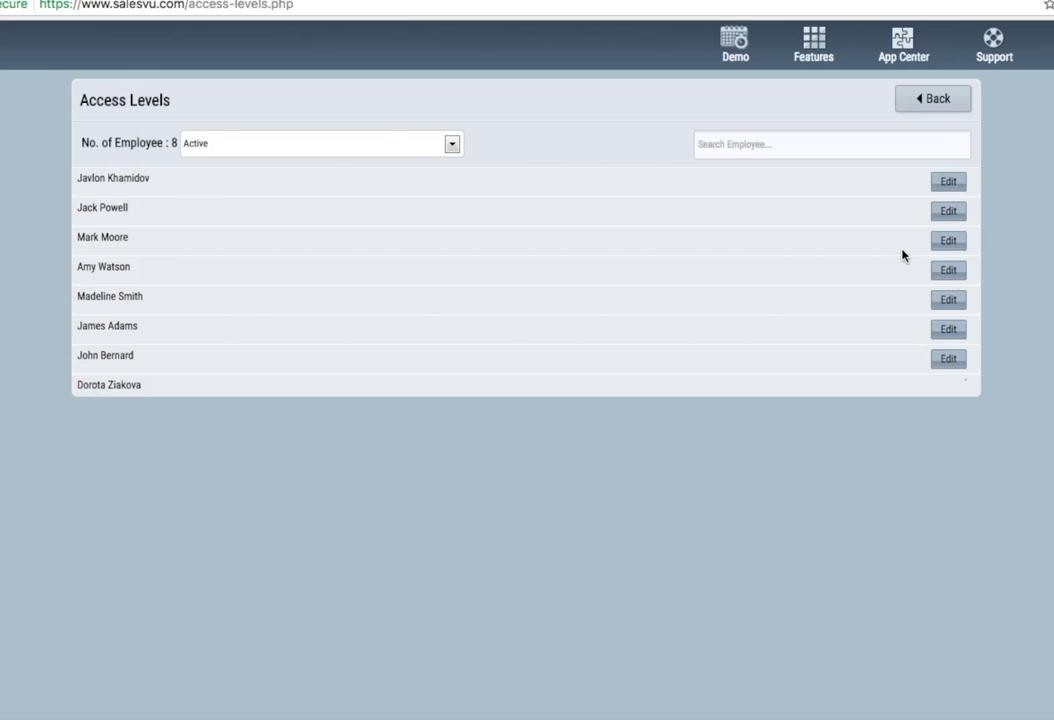
pyautogui.click(948, 270)
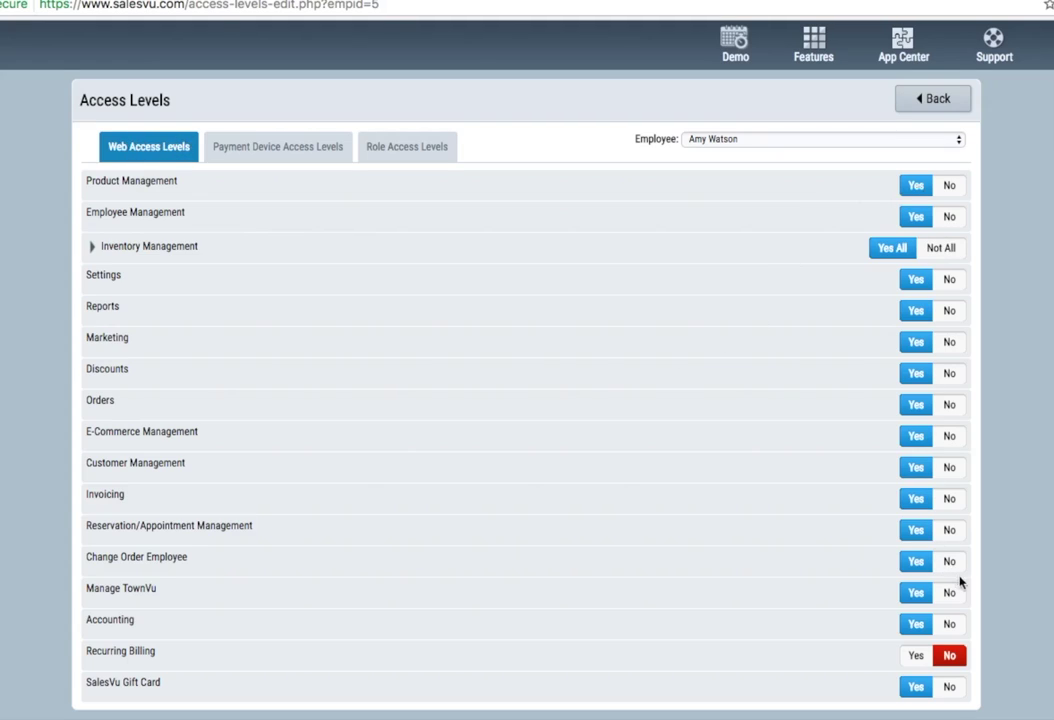
pyautogui.click(949, 185)
pyautogui.click(949, 216)
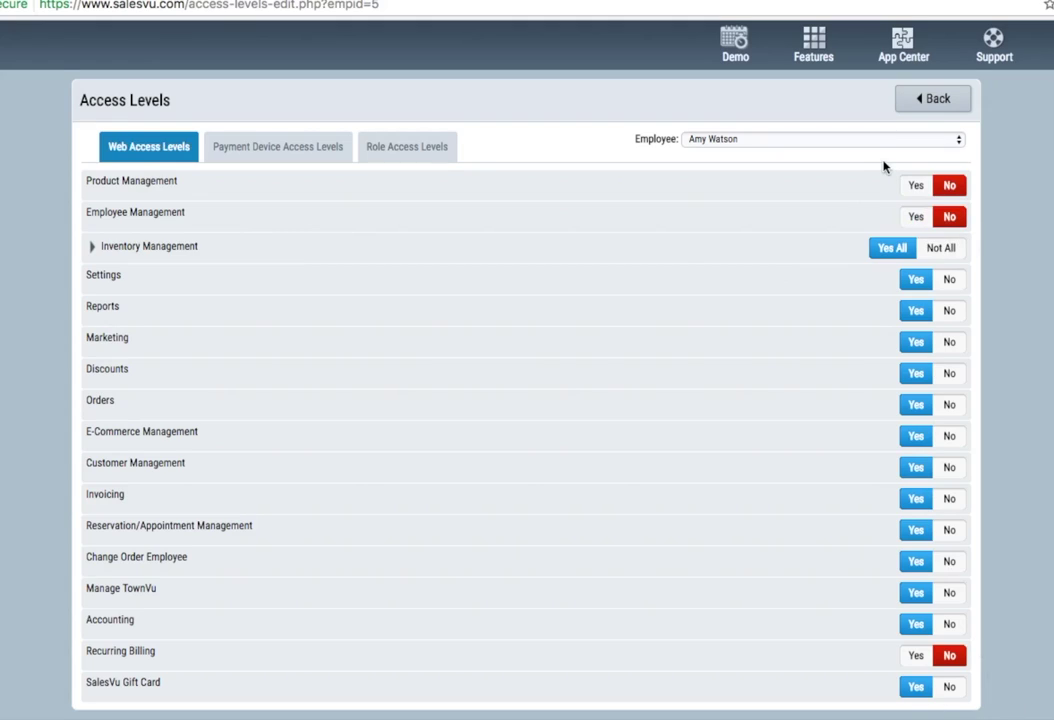
# - Deny Marketing while keeping Settings and Reports allowed, and check Payment Device permissions
pyautogui.click(951, 283)
pyautogui.click(951, 311)
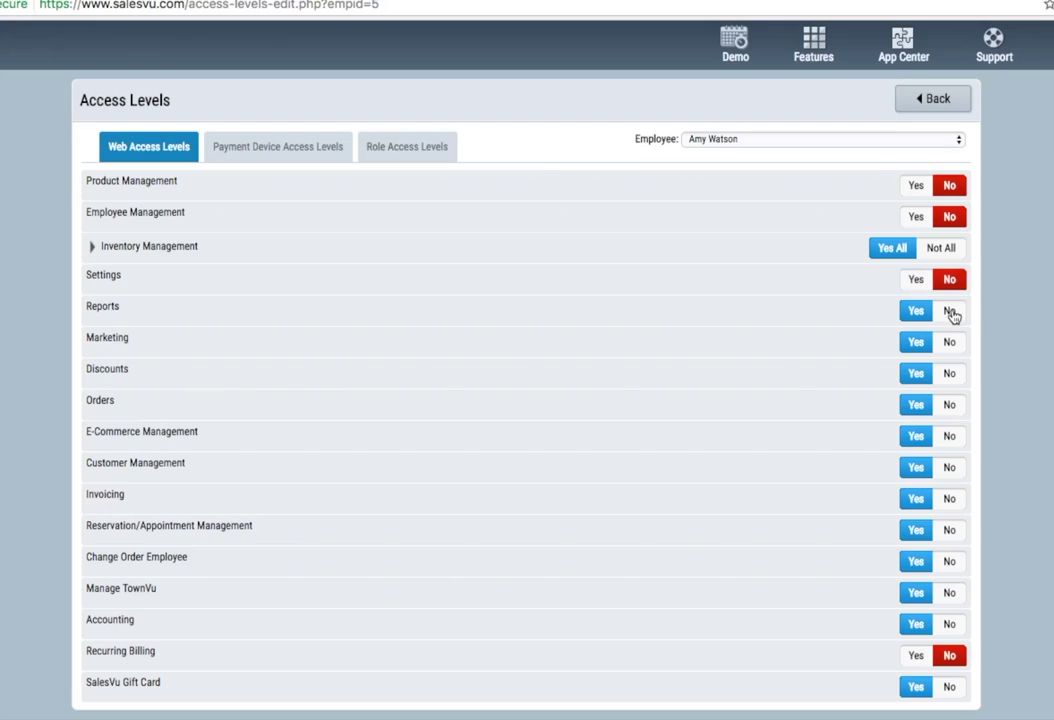
pyautogui.click(951, 342)
pyautogui.click(914, 312)
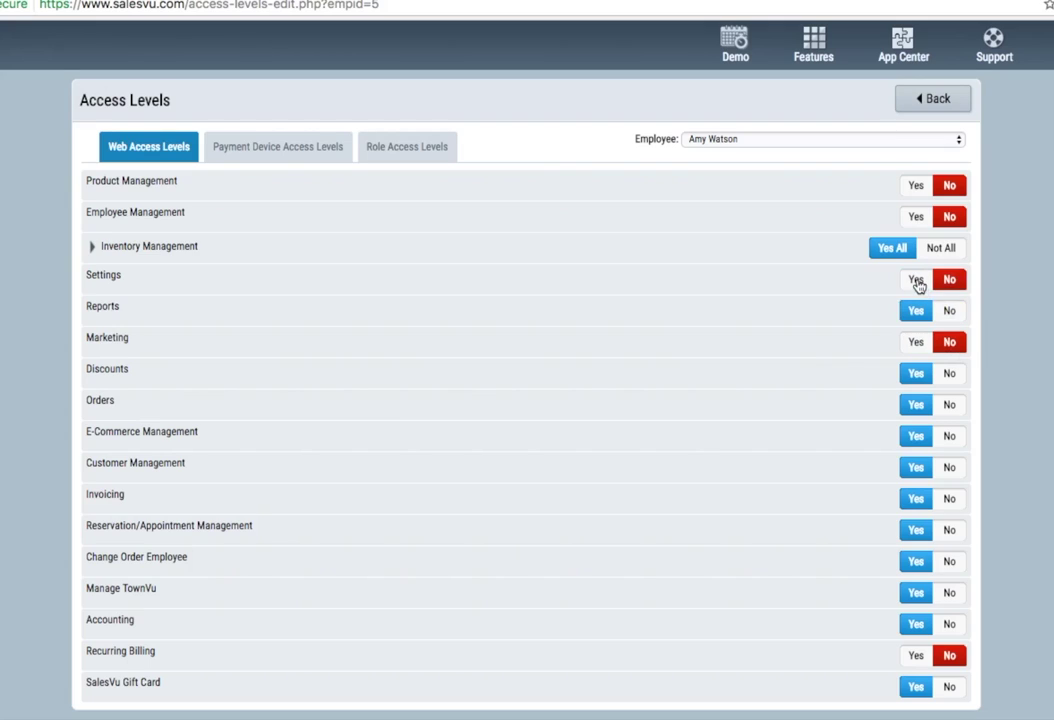
pyautogui.click(917, 281)
pyautogui.click(277, 146)
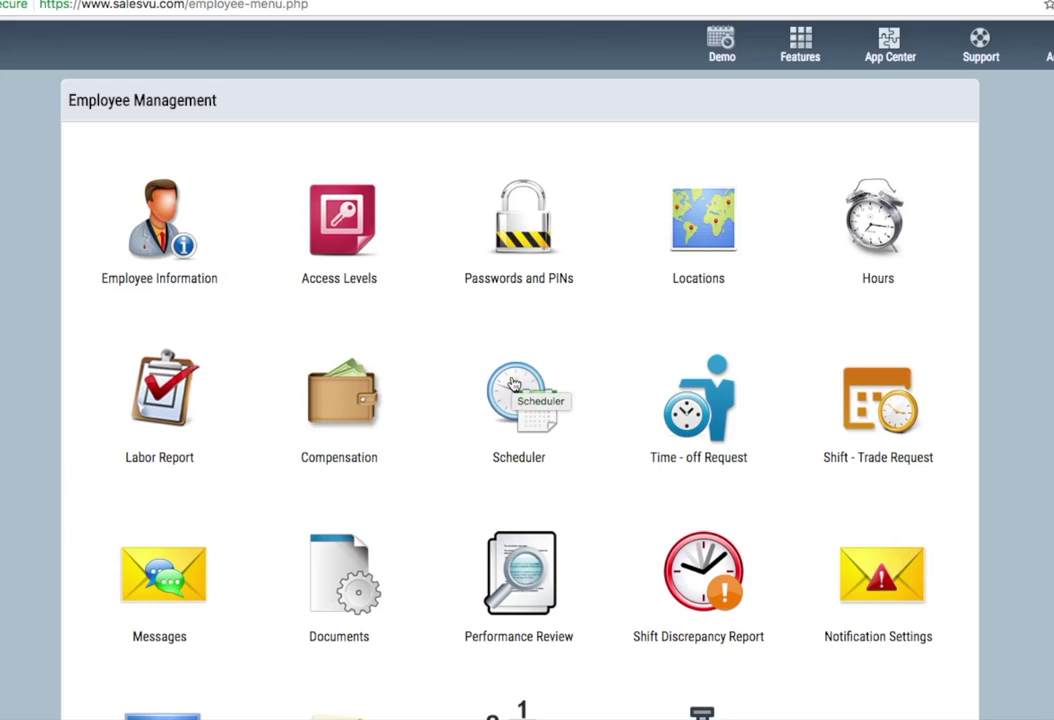
pyautogui.click(512, 384)
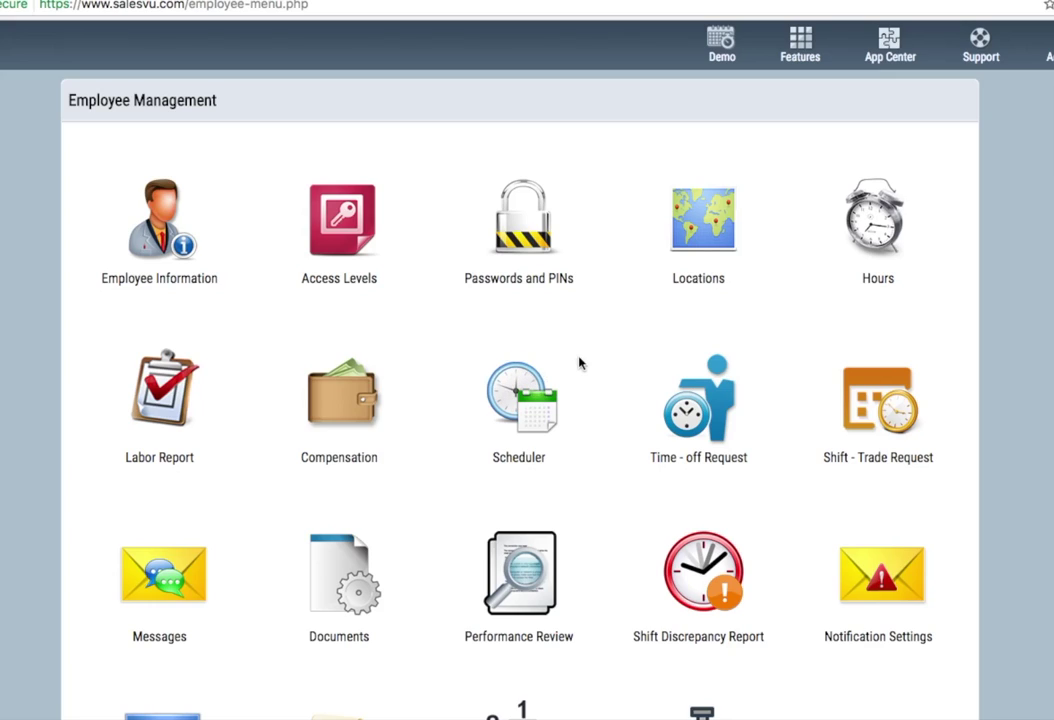
pyautogui.scroll(-4, 580, 362)
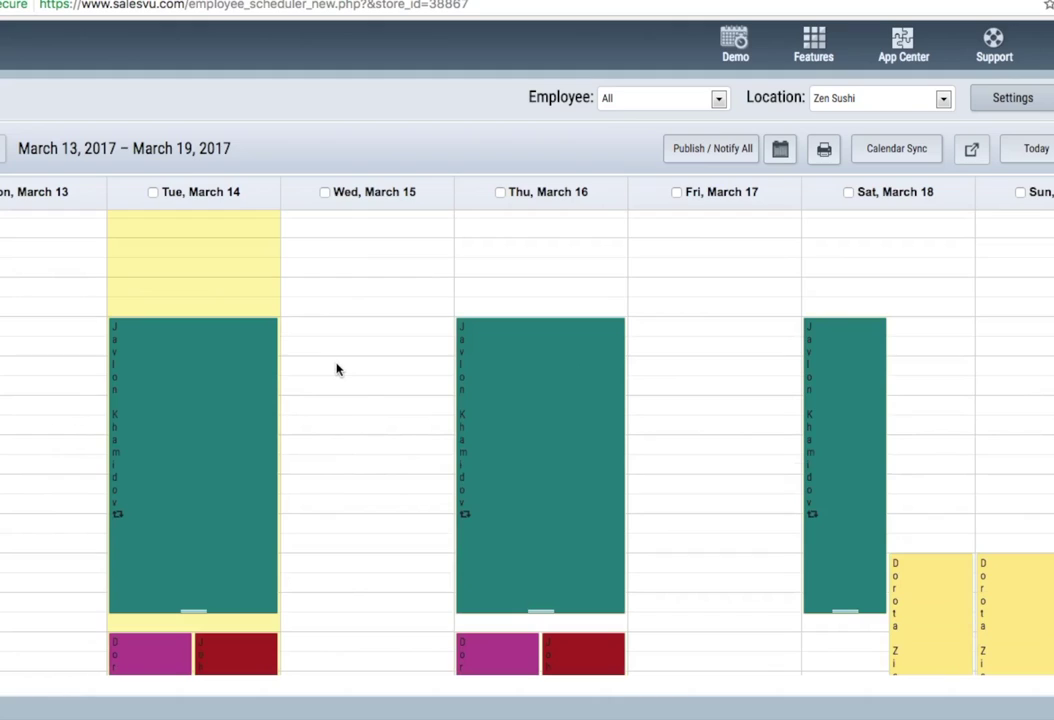
pyautogui.moveTo(336, 370); pyautogui.dragTo(354, 548)
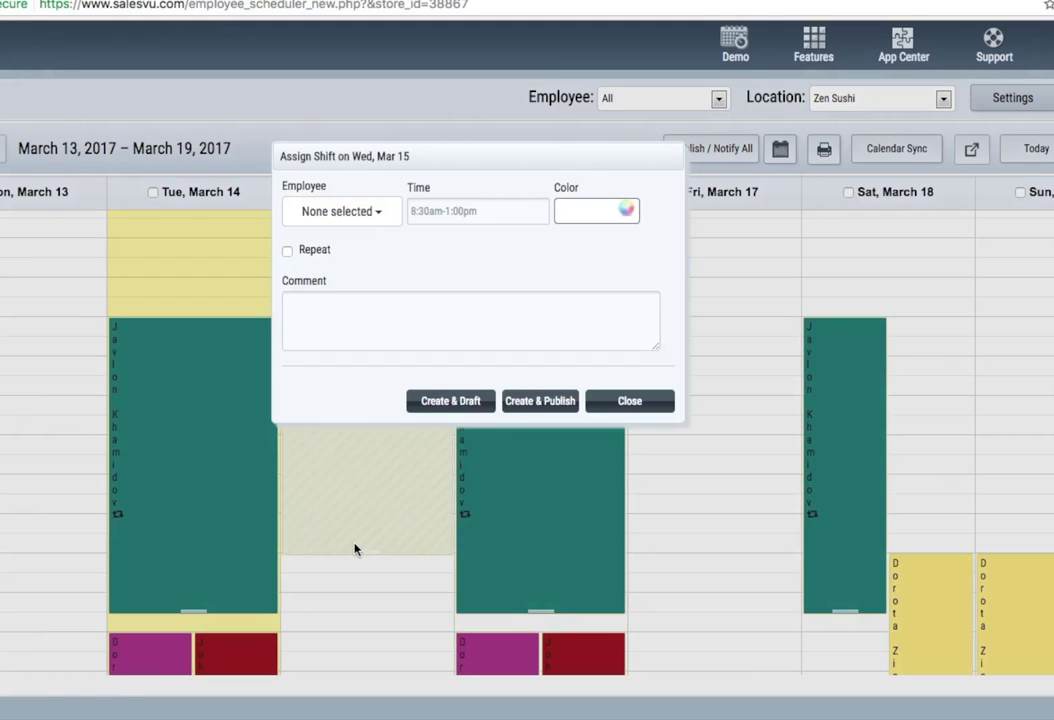
pyautogui.click(418, 209)
pyautogui.click(370, 222)
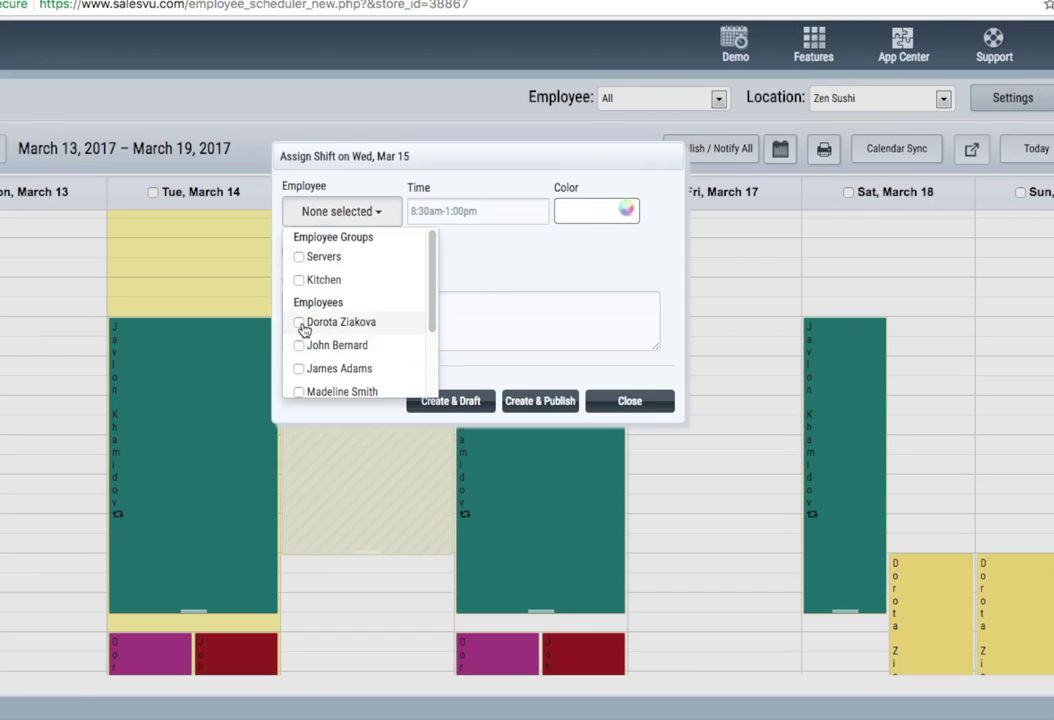
pyautogui.scroll(-2, 386, 330)
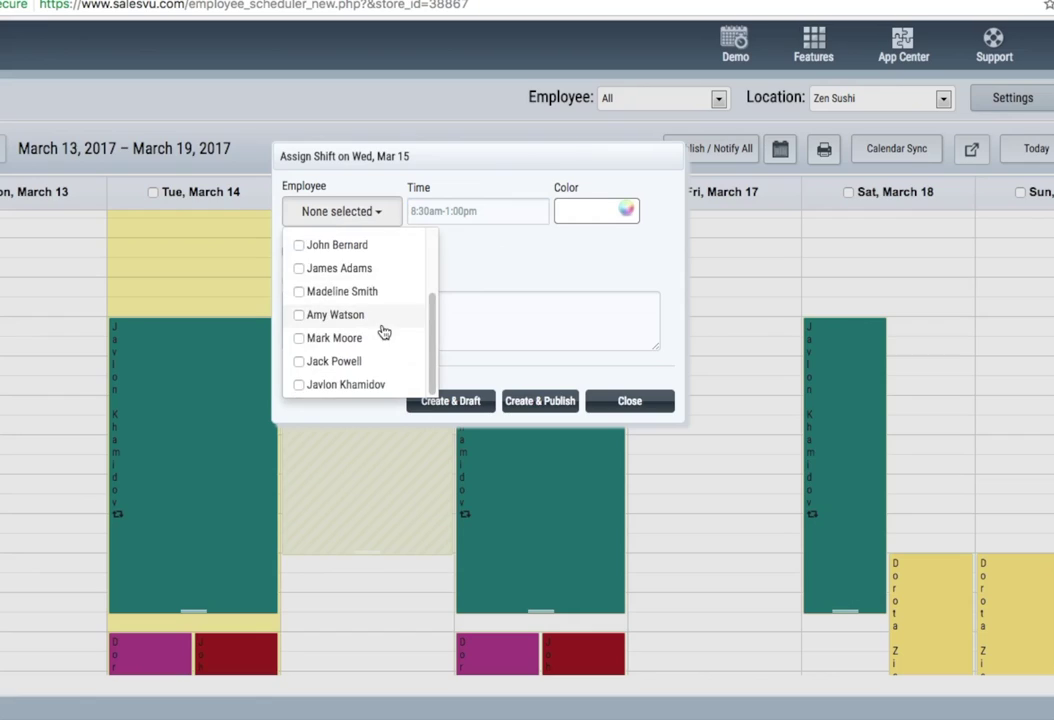
pyautogui.click(298, 338)
pyautogui.click(298, 315)
pyautogui.click(275, 250)
pyautogui.click(287, 250)
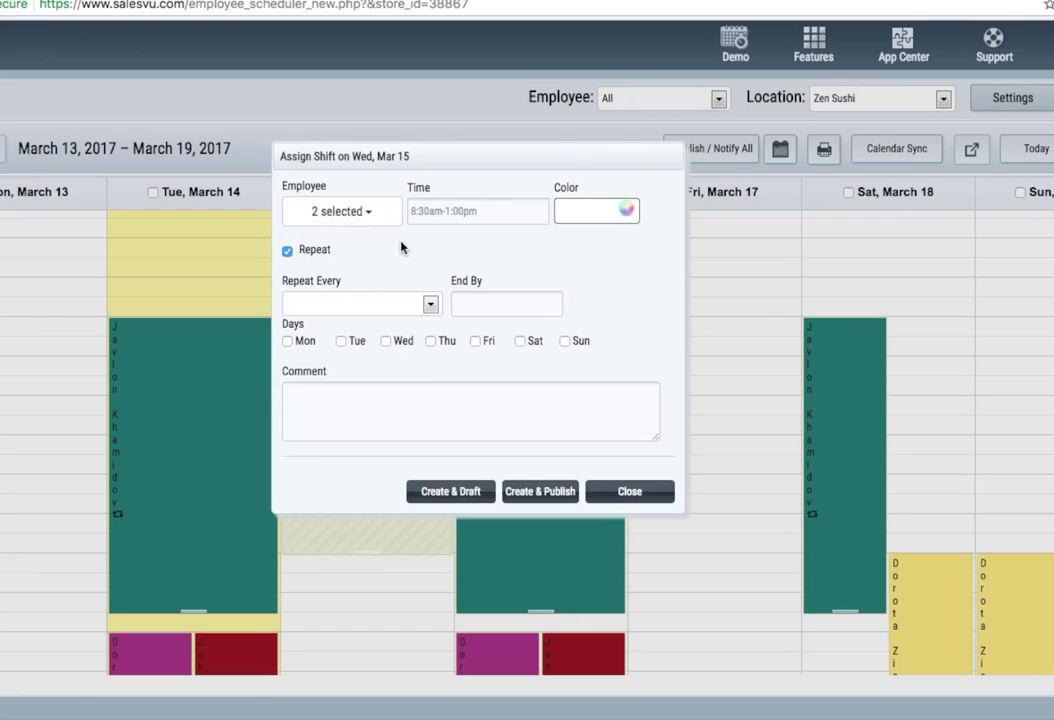
pyautogui.click(340, 341)
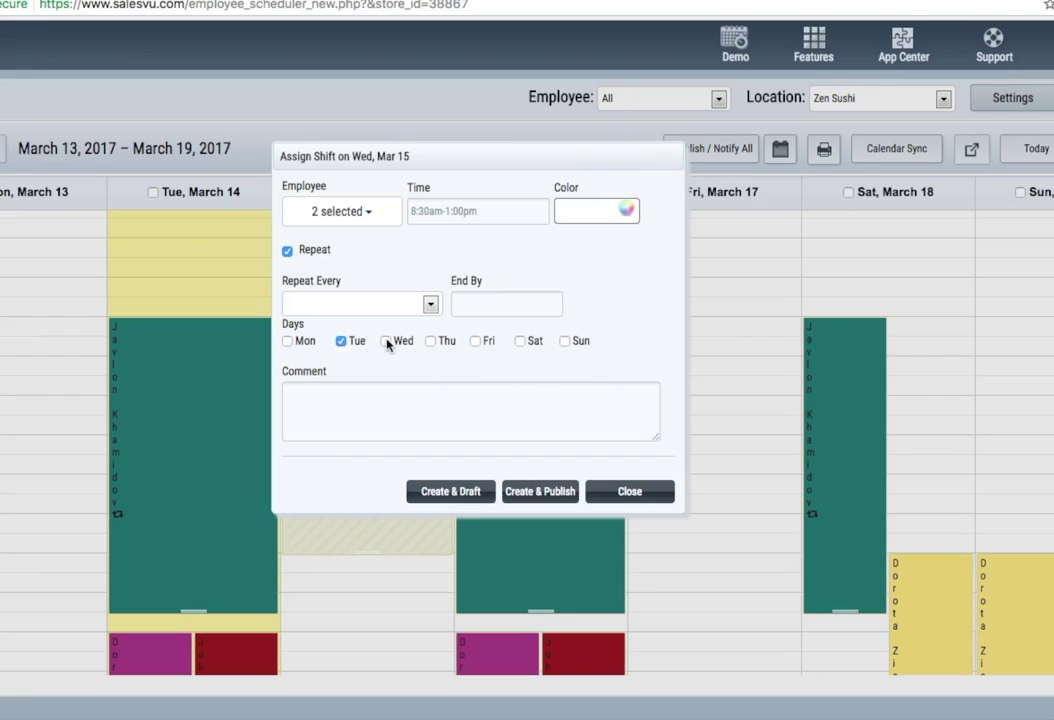
pyautogui.click(448, 343)
pyautogui.click(330, 303)
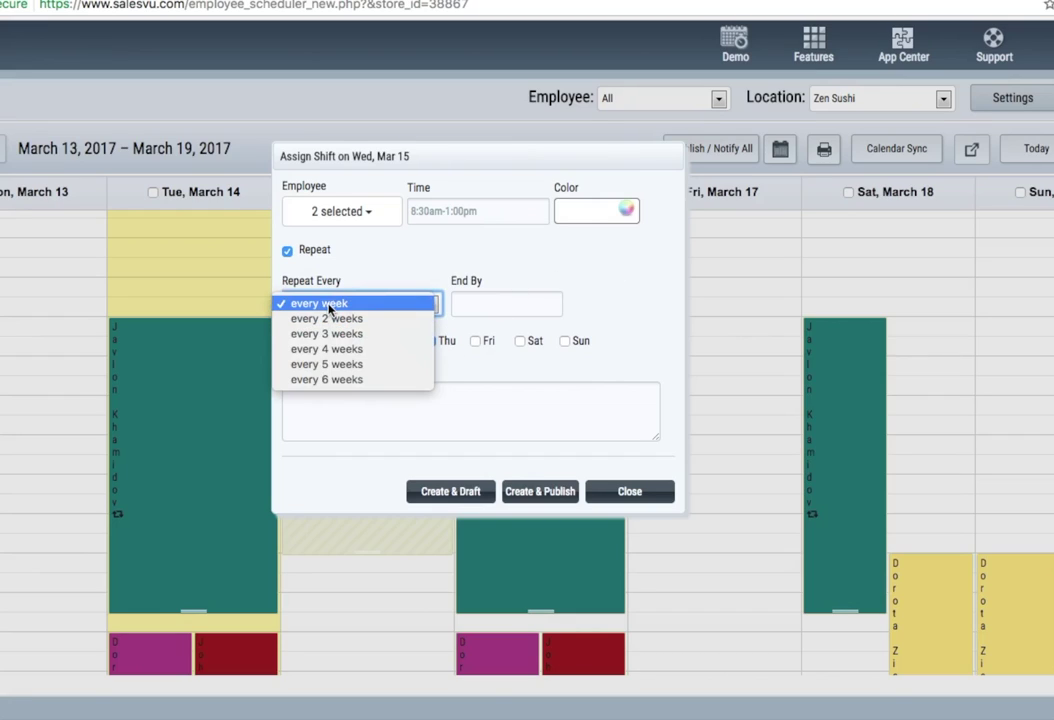
pyautogui.click(508, 304)
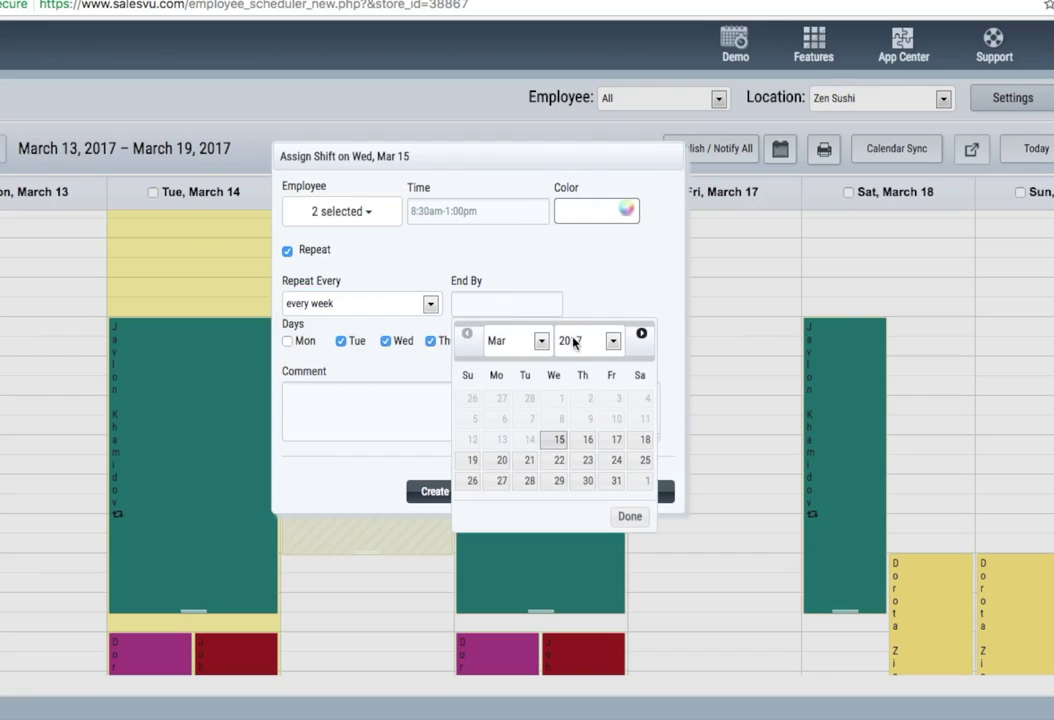
pyautogui.click(536, 341)
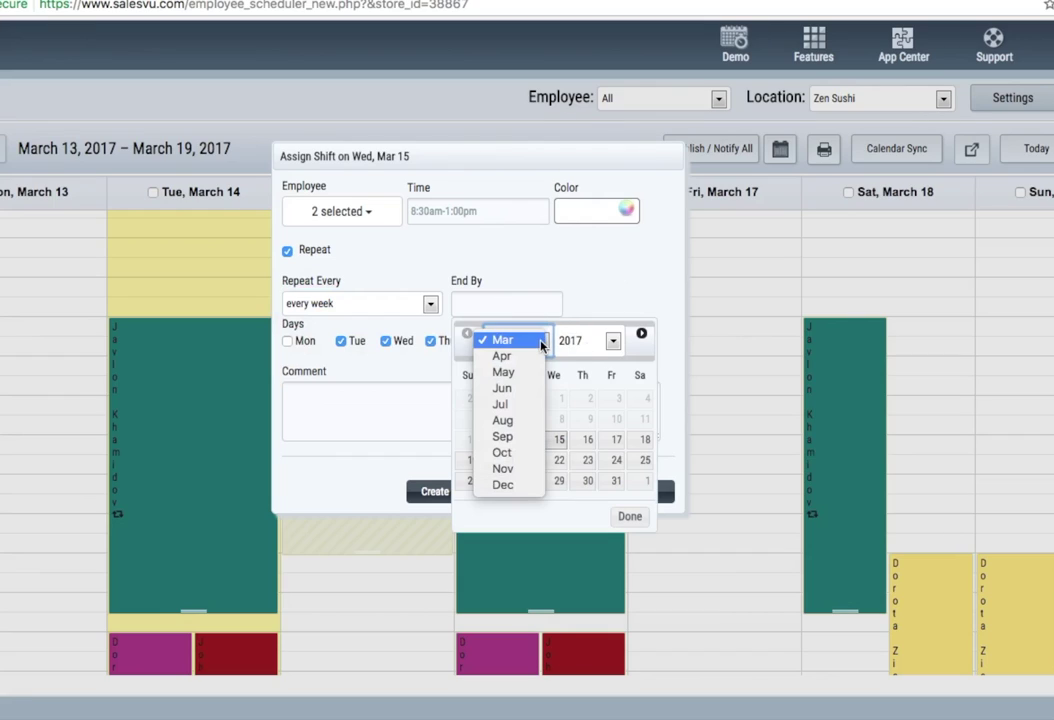
pyautogui.click(523, 422)
pyautogui.click(588, 480)
pyautogui.click(412, 395)
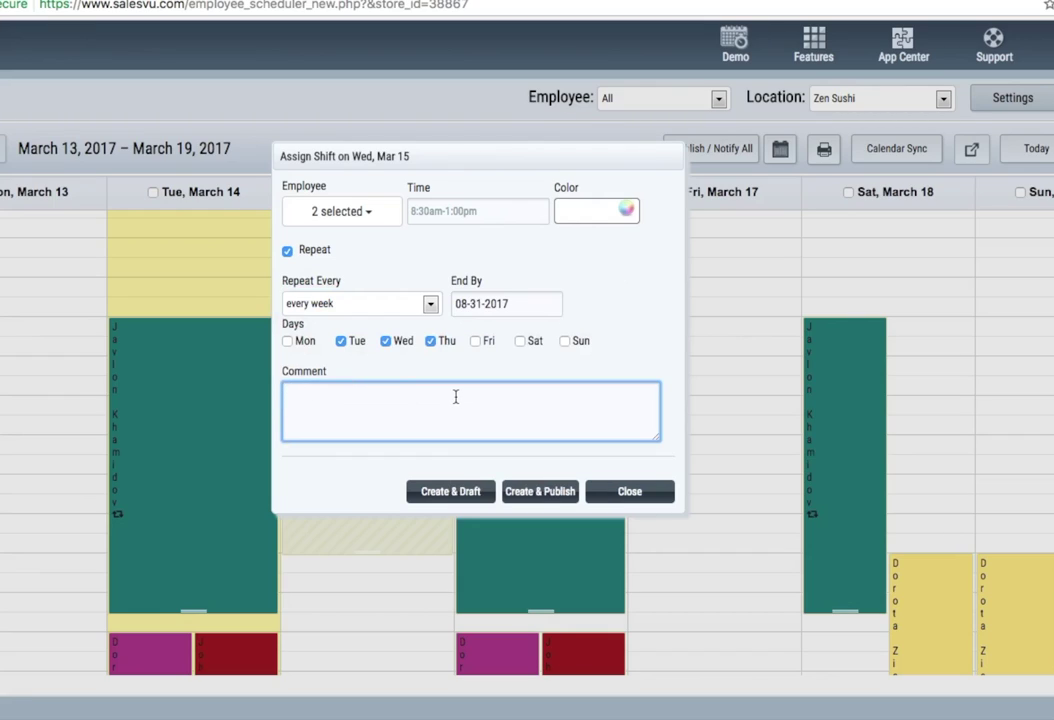
pyautogui.click(538, 491)
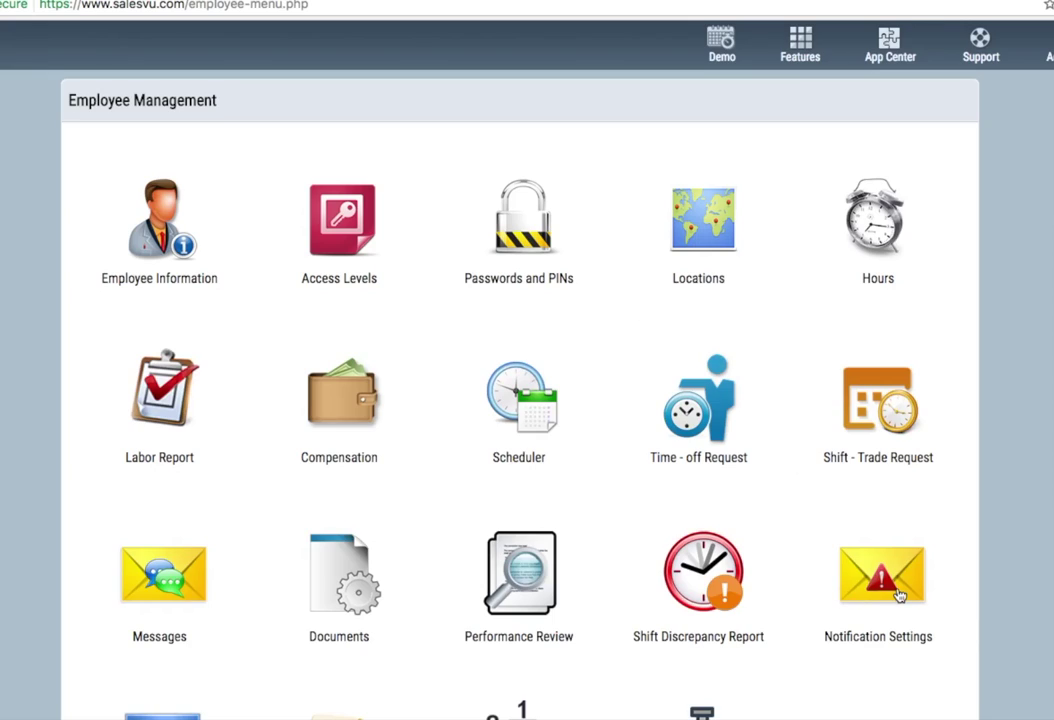
# - Review Notification Settings and the first employee's compensation record, returning to Employee Management
pyautogui.click(900, 596)
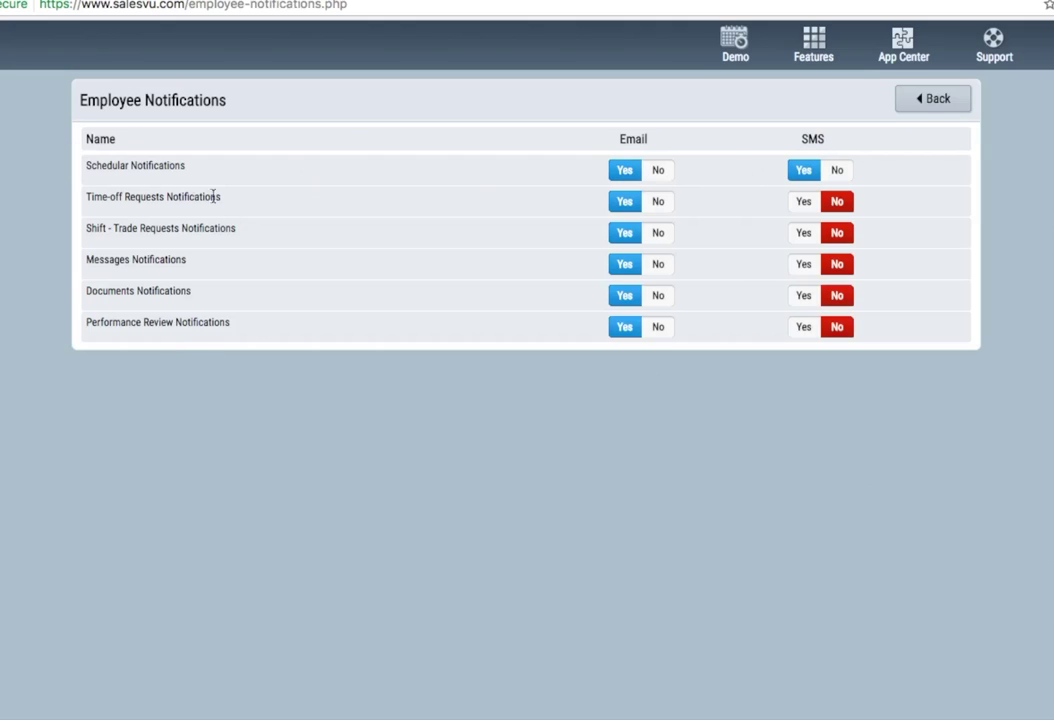
pyautogui.click(951, 103)
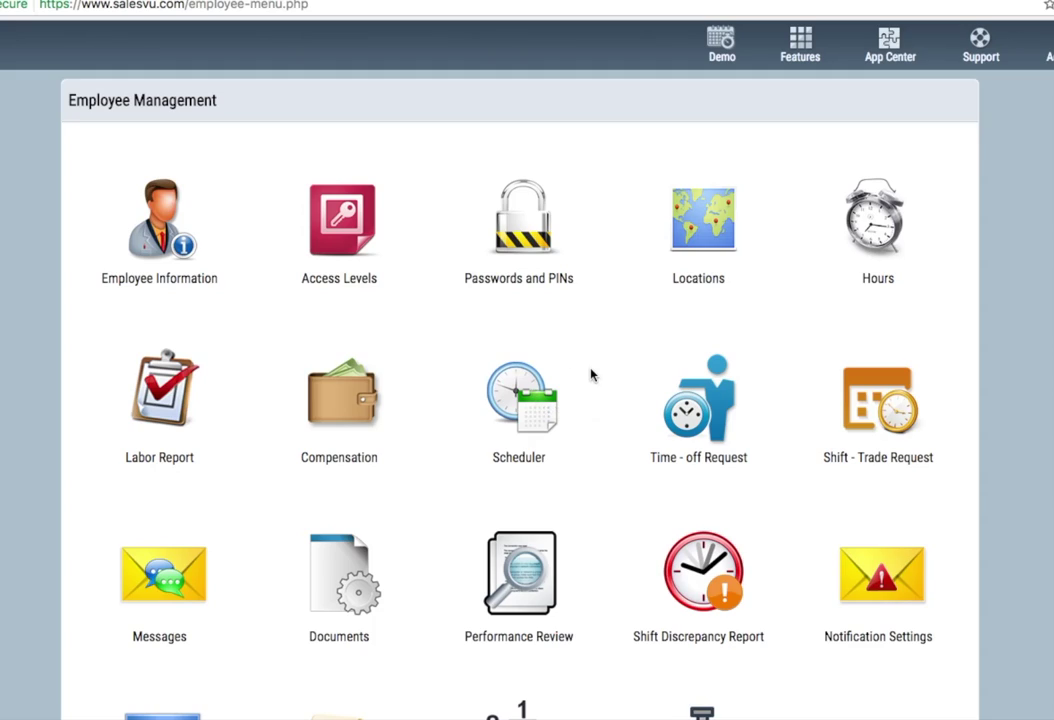
pyautogui.scroll(-2, 470, 330)
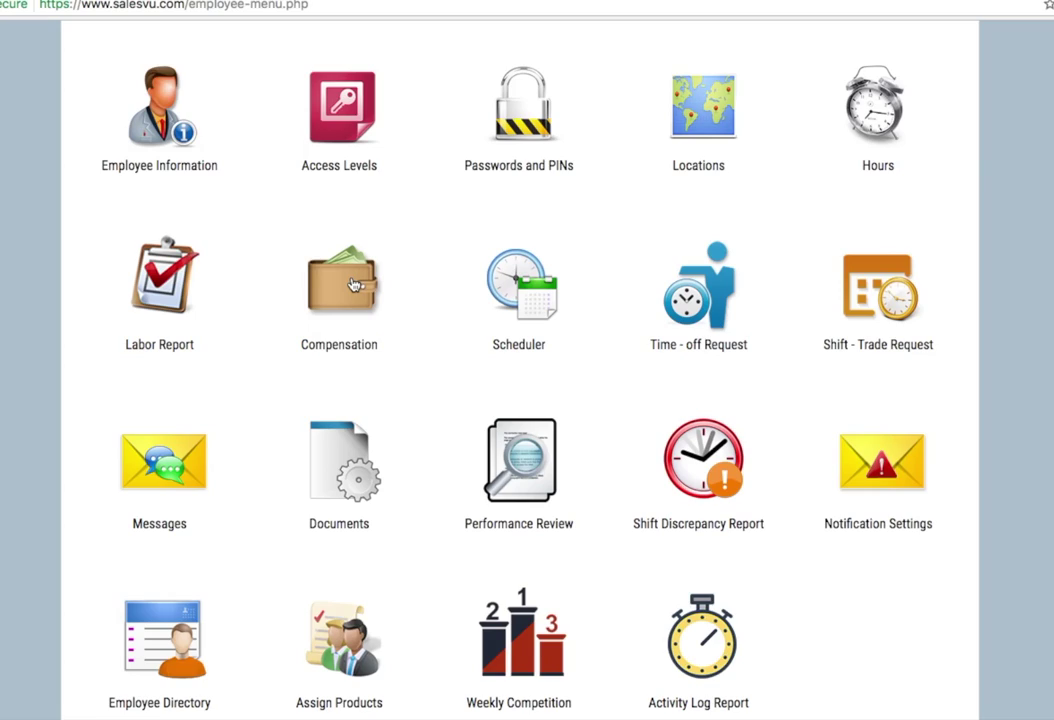
pyautogui.click(352, 285)
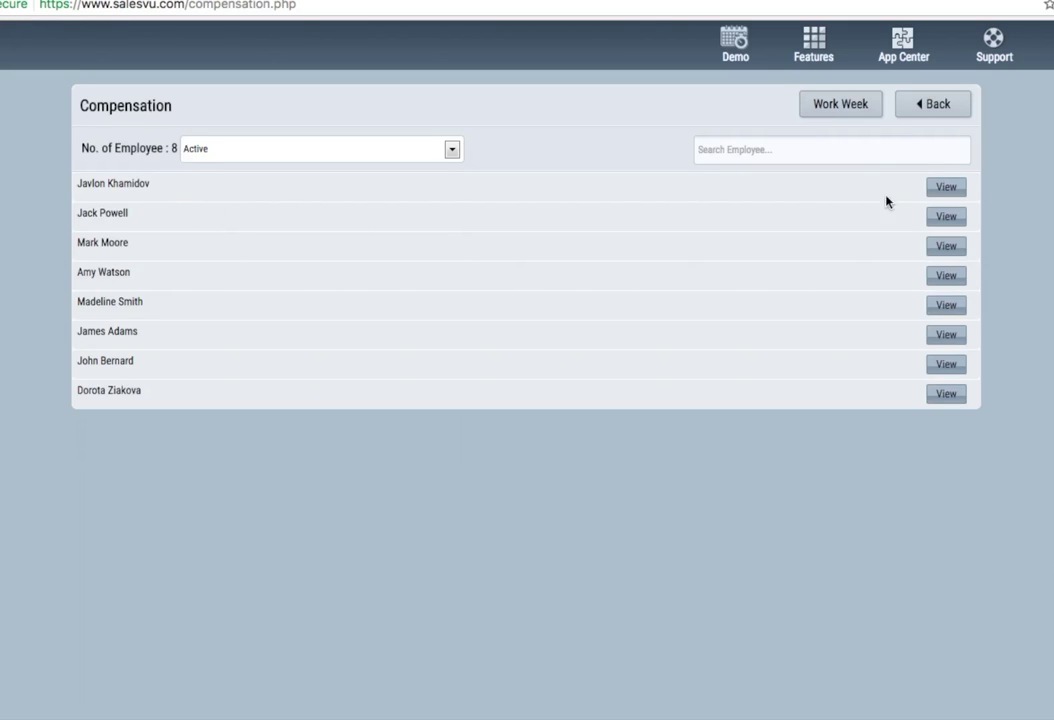
pyautogui.click(946, 188)
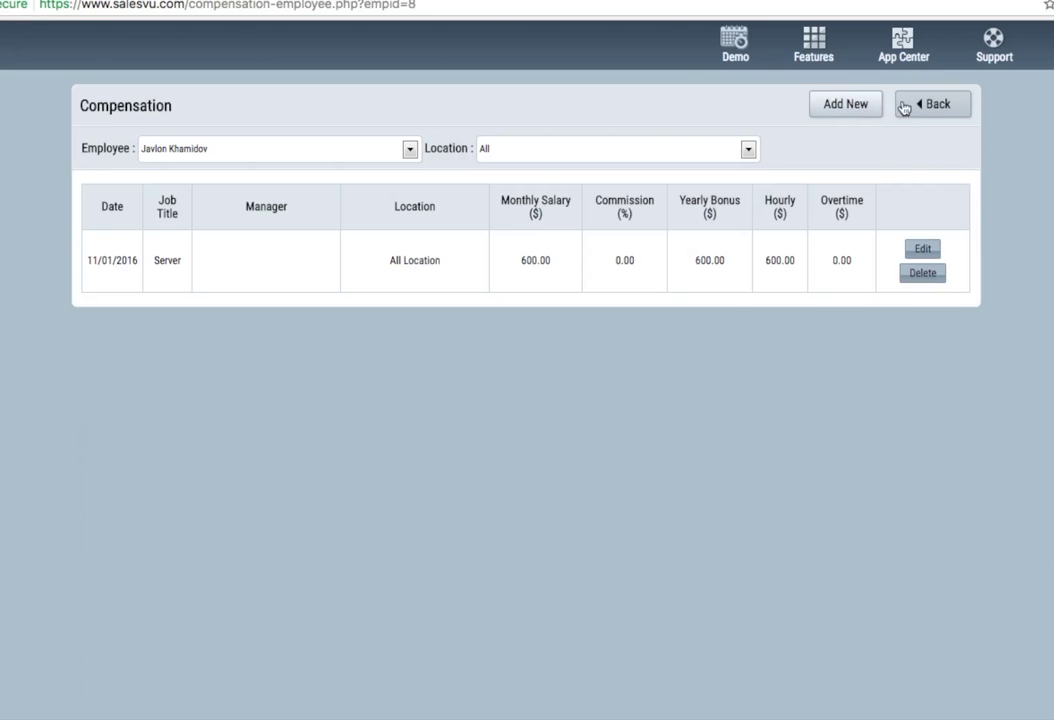
pyautogui.click(905, 106)
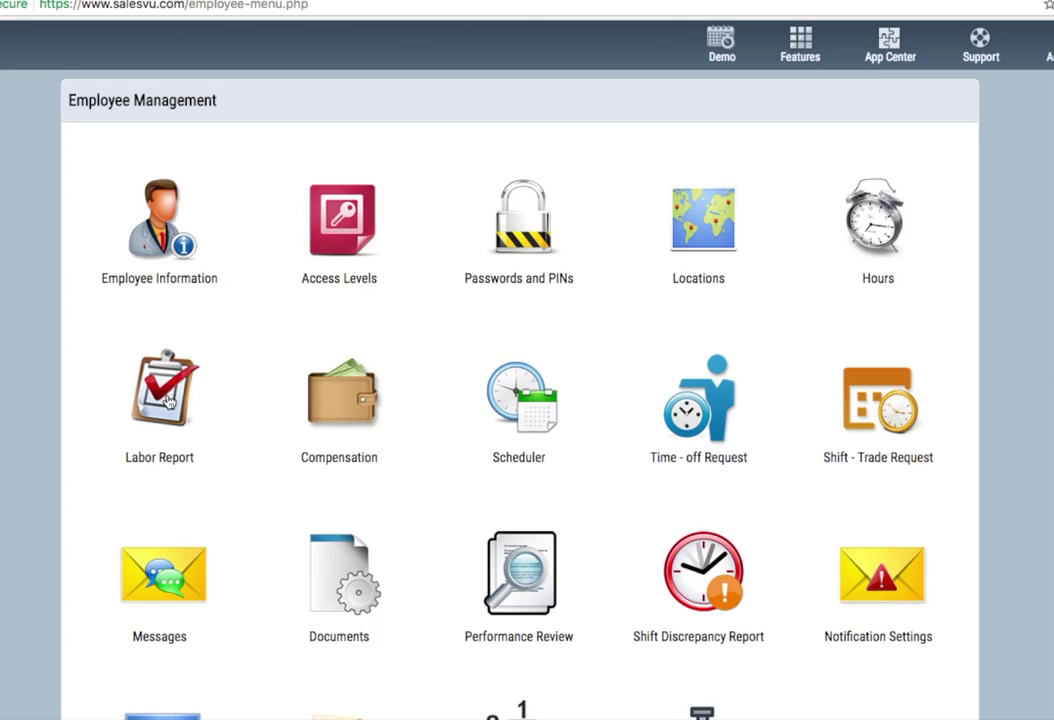
pyautogui.click(167, 400)
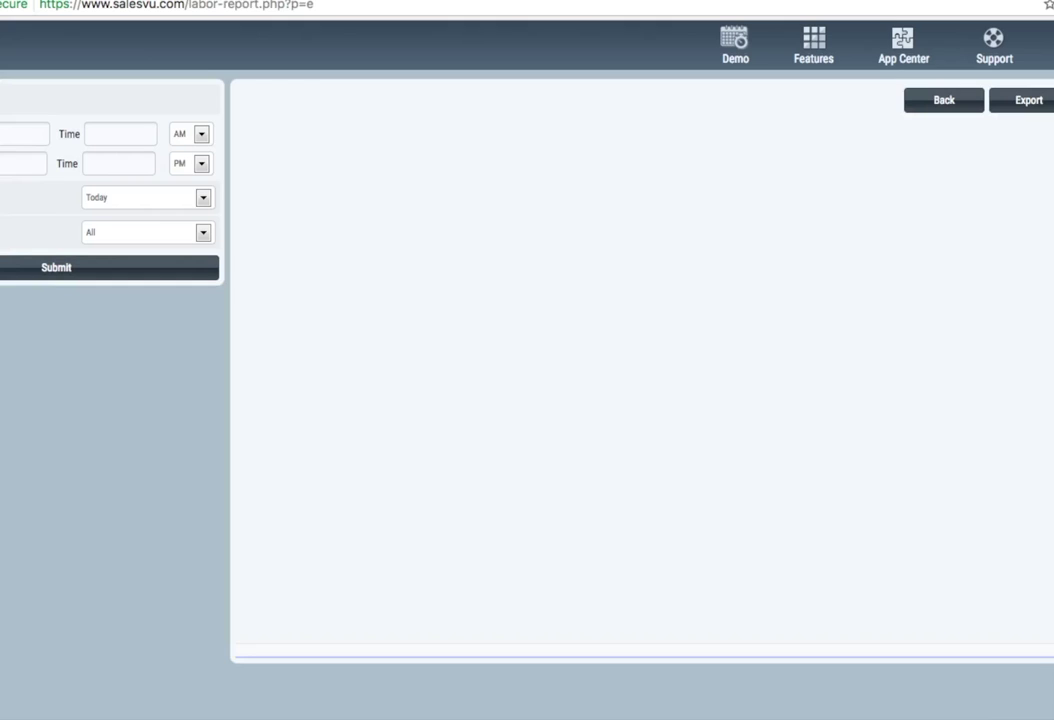
# - Run the Labor Report for the last 7 days and scroll across its pay and sales columns
pyautogui.click(139, 198)
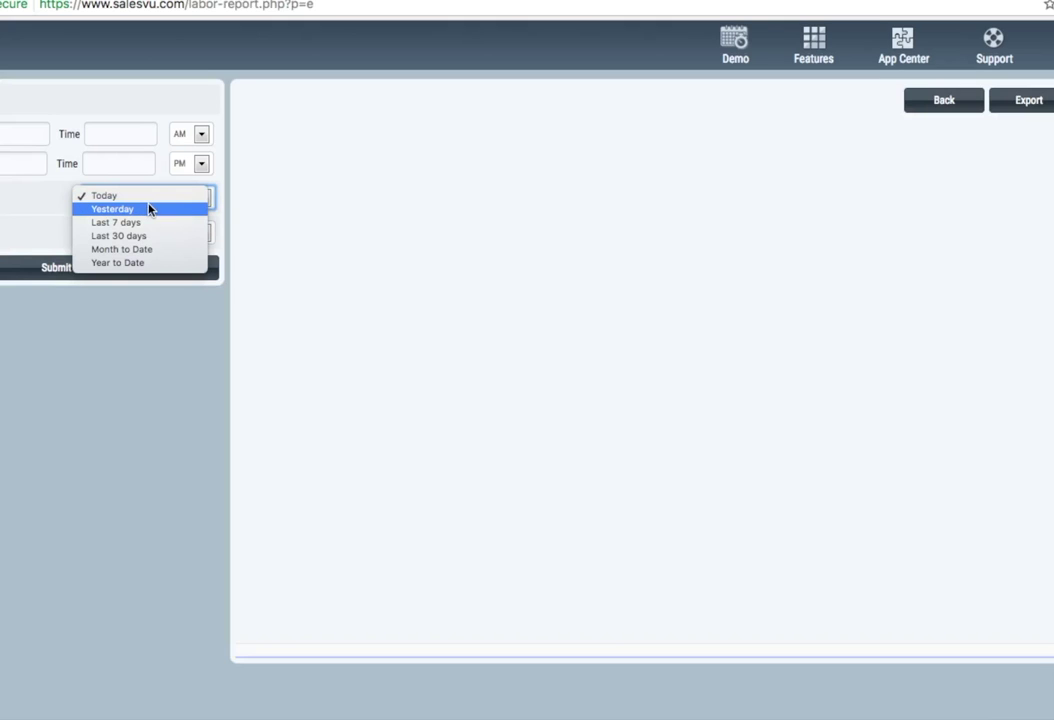
pyautogui.click(150, 222)
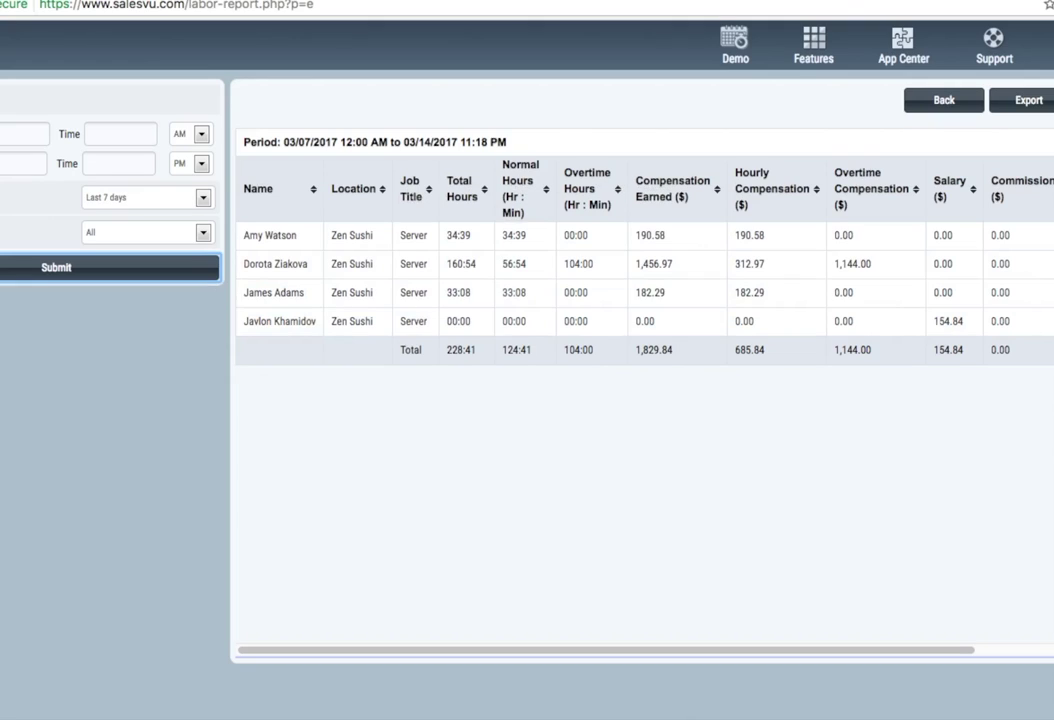
pyautogui.click(954, 650)
pyautogui.moveTo(954, 650); pyautogui.dragTo(1053, 650)
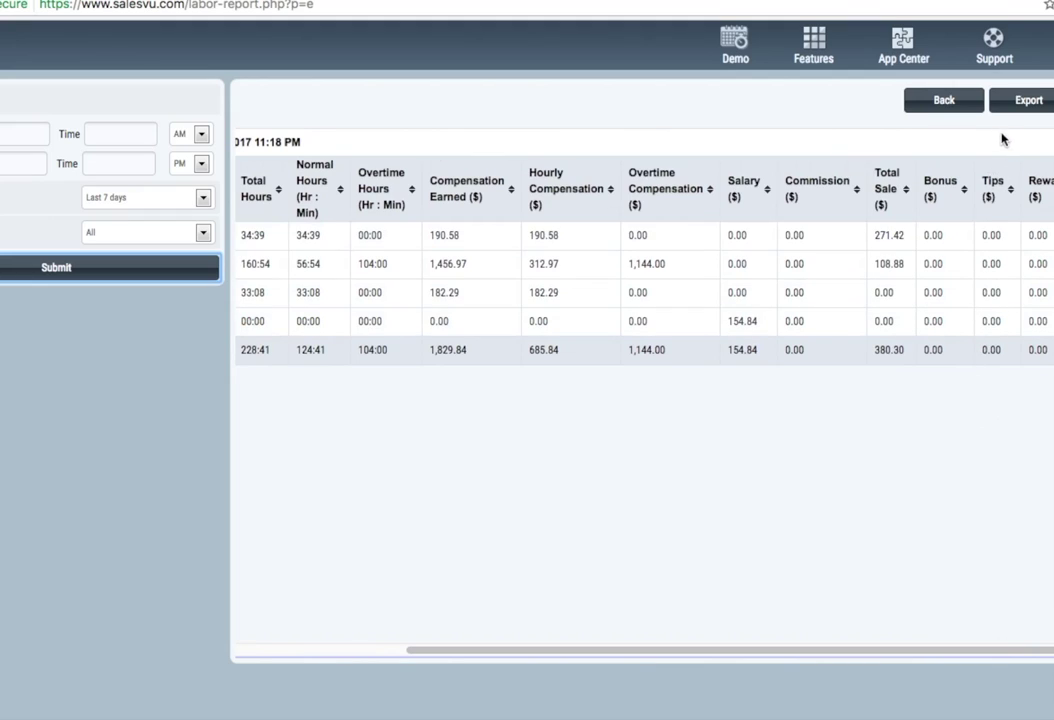
# - Go back and open SalesVu Gift Card and Loyalty from the Features menu
pyautogui.click(944, 100)
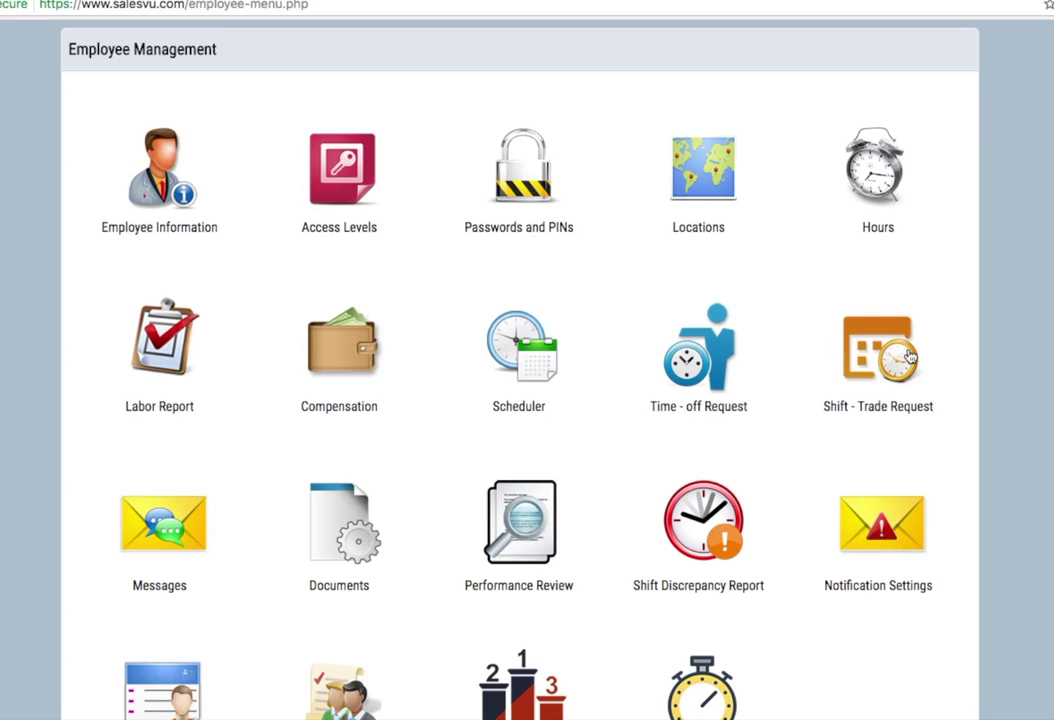
pyautogui.scroll(1, 910, 355)
pyautogui.click(800, 45)
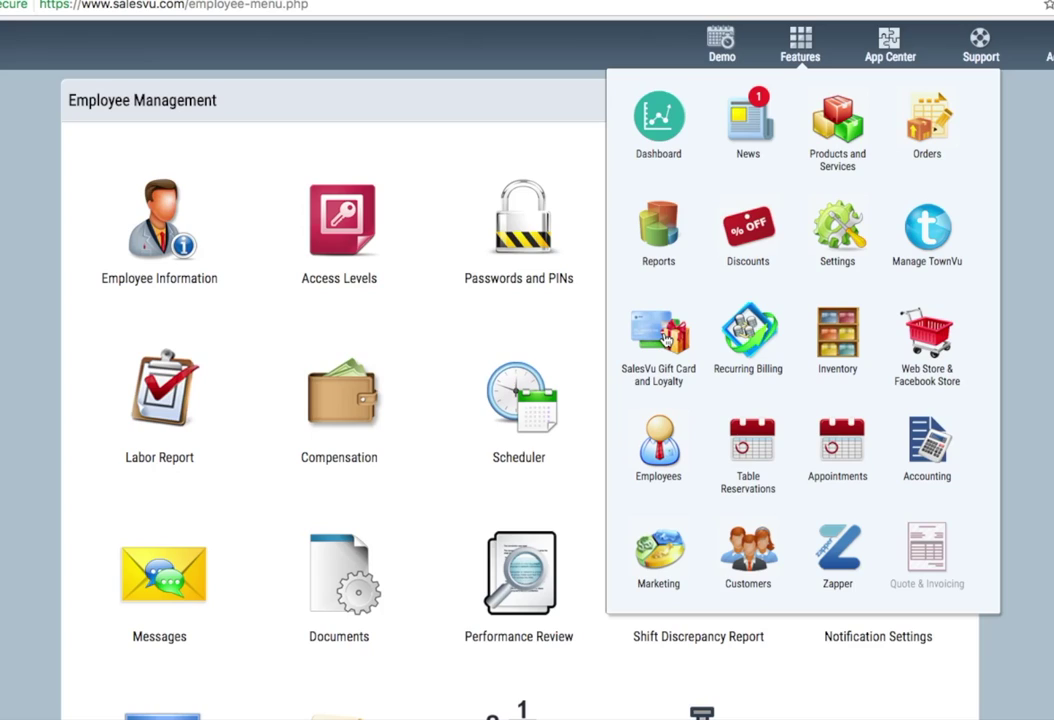
pyautogui.click(665, 338)
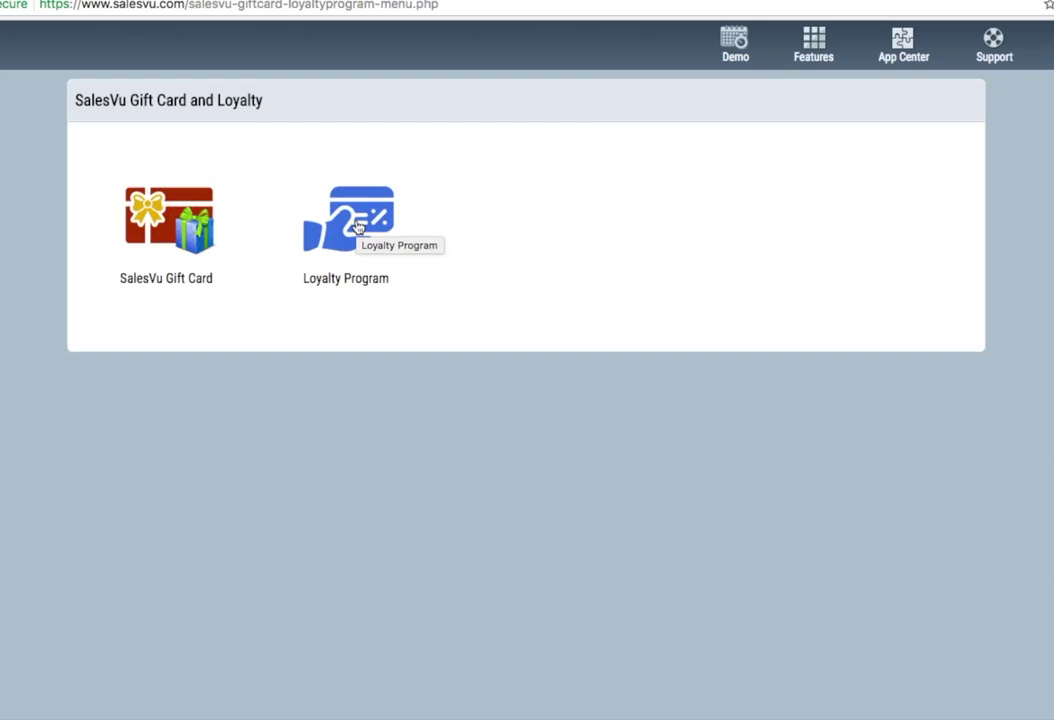
# - Save Loyalty Settings with a 1.00% loyalty percentage and $10.00 unlock threshold
pyautogui.click(358, 228)
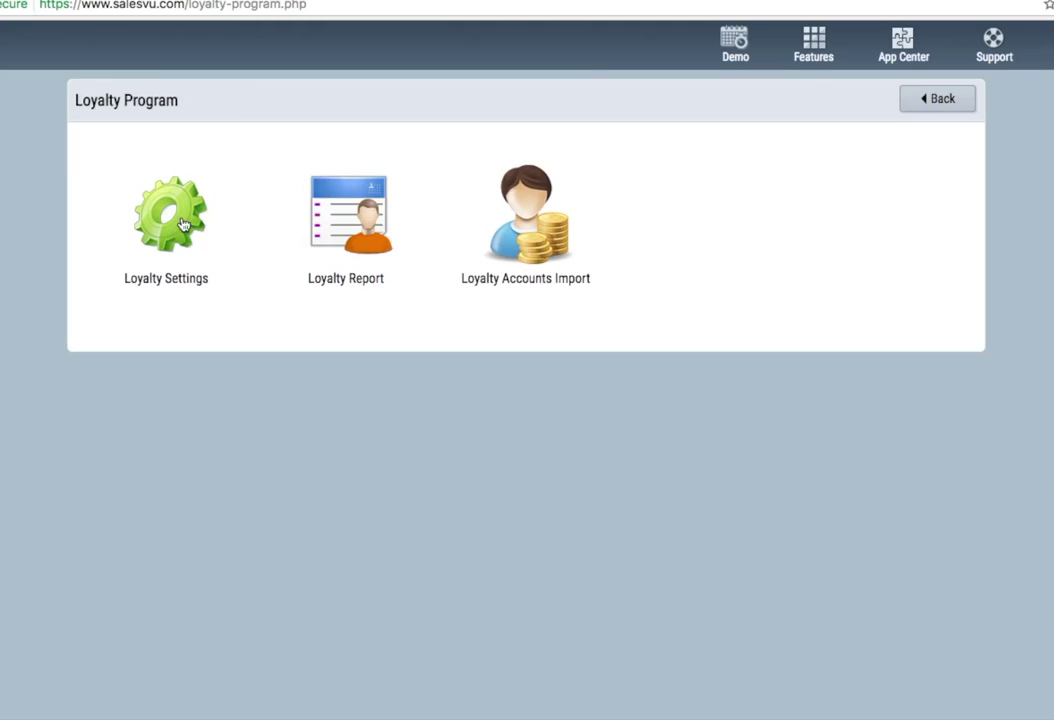
pyautogui.click(183, 223)
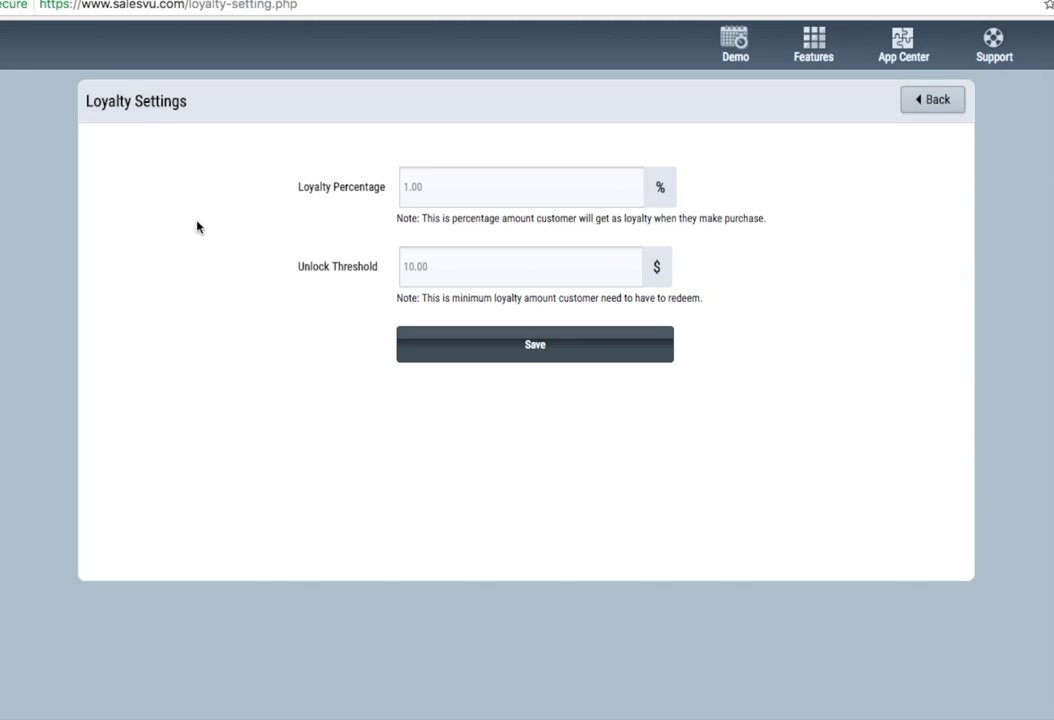
pyautogui.click(451, 187)
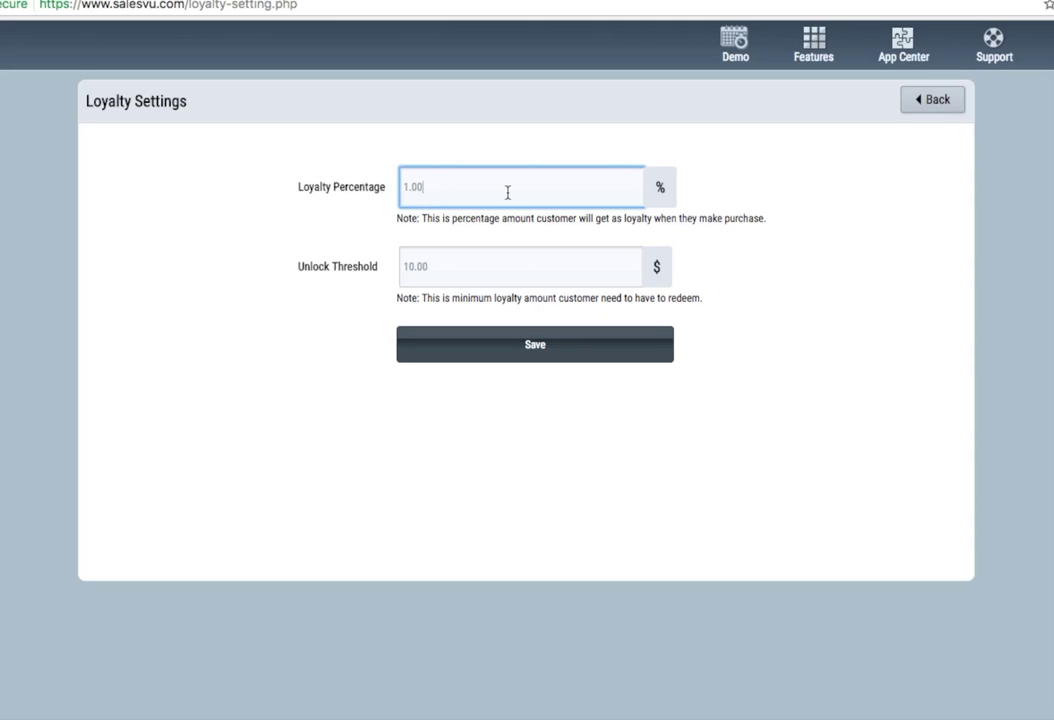
pyautogui.click(454, 260)
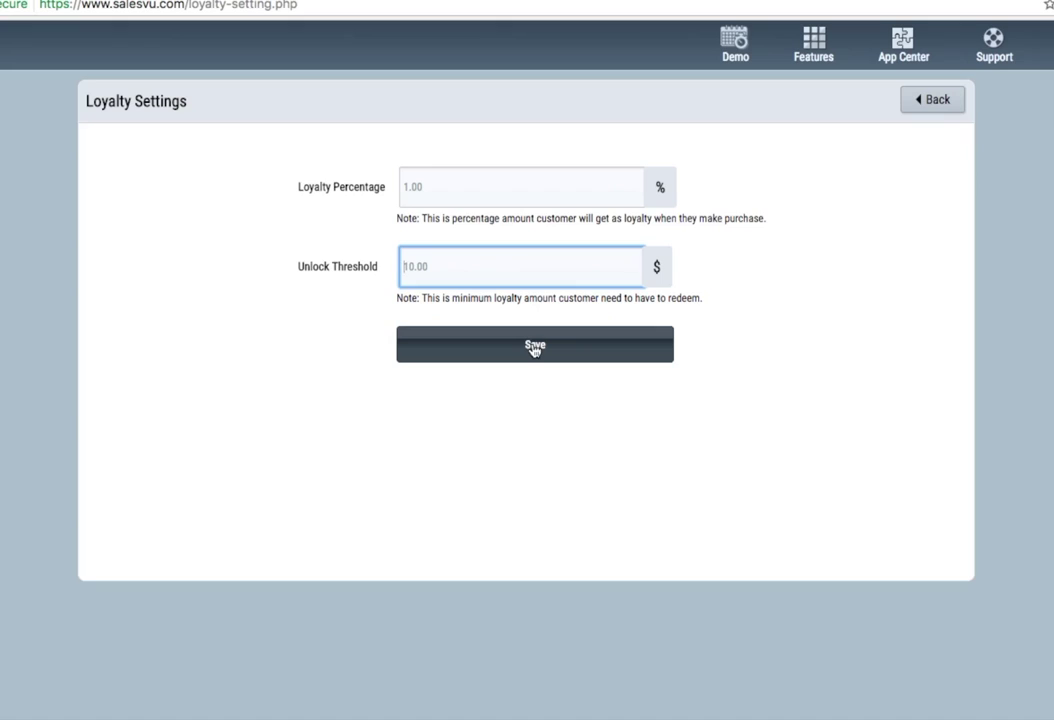
pyautogui.click(533, 347)
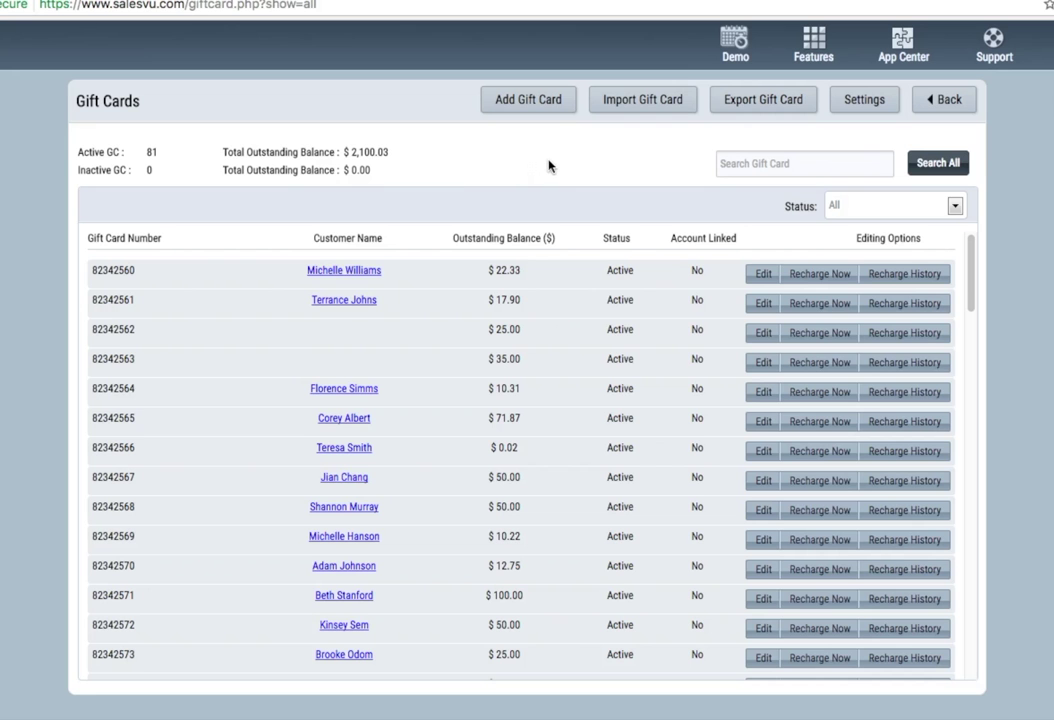
# - Review the Gift Cards list, highlighting the $2,100.03 total outstanding balance
pyautogui.moveTo(336, 151); pyautogui.dragTo(435, 160)
pyautogui.click(329, 169)
pyautogui.scroll(-7, 345, 428)
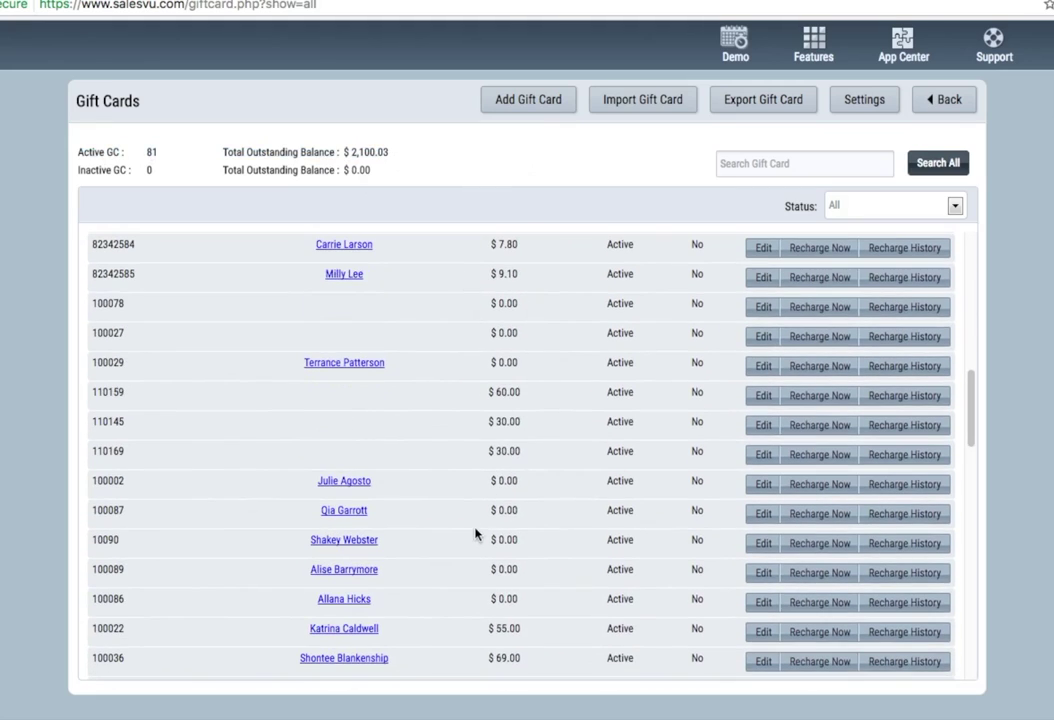
pyautogui.scroll(7, 478, 560)
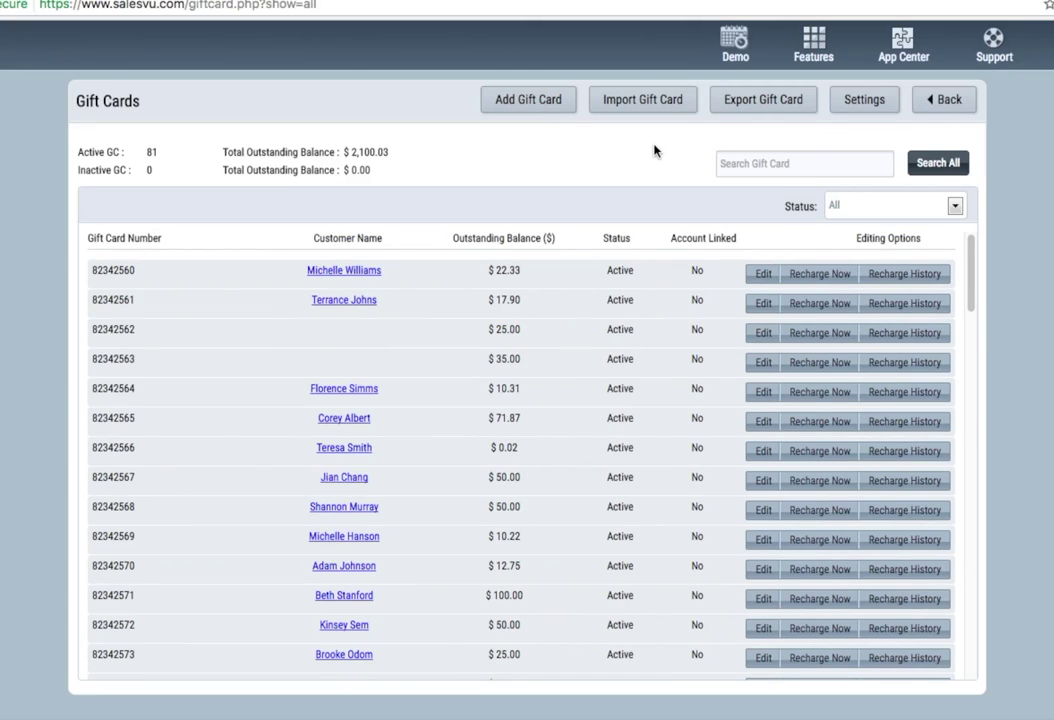
pyautogui.click(813, 45)
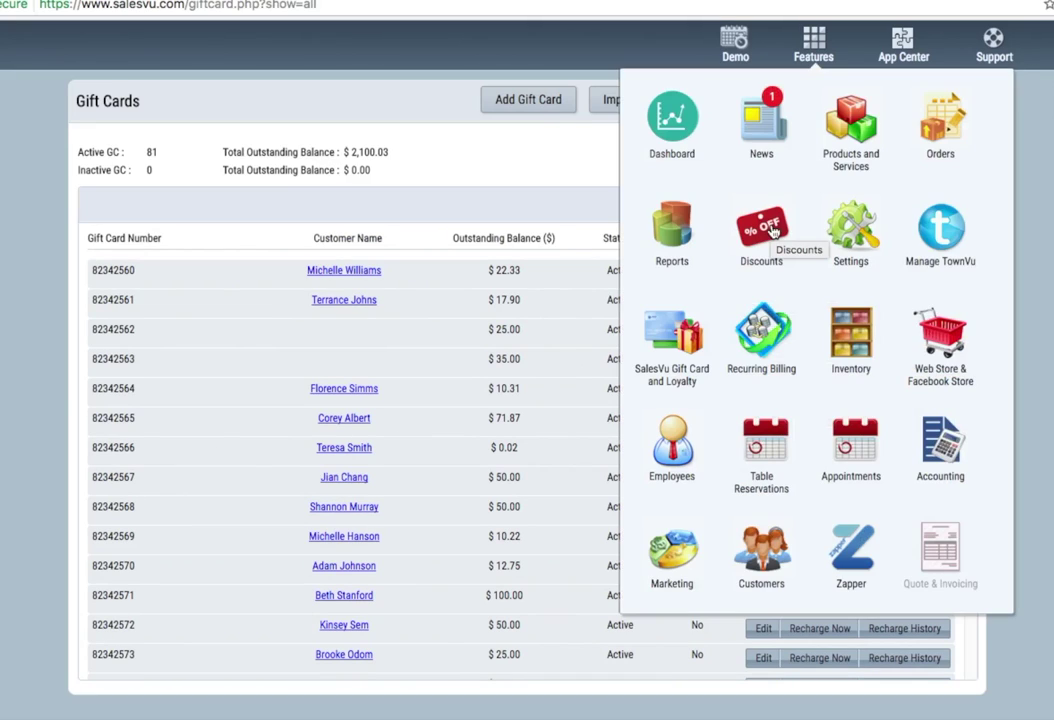
# - Start a new time-based discount named 'Happy Hour' with a value of 15
pyautogui.click(771, 230)
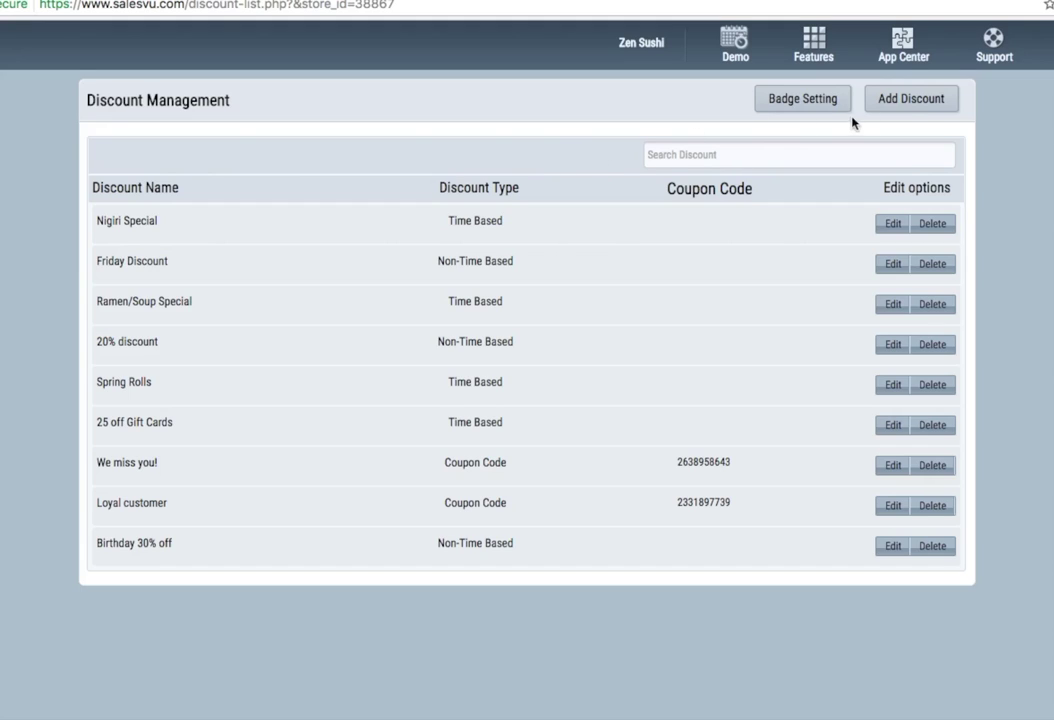
pyautogui.click(908, 104)
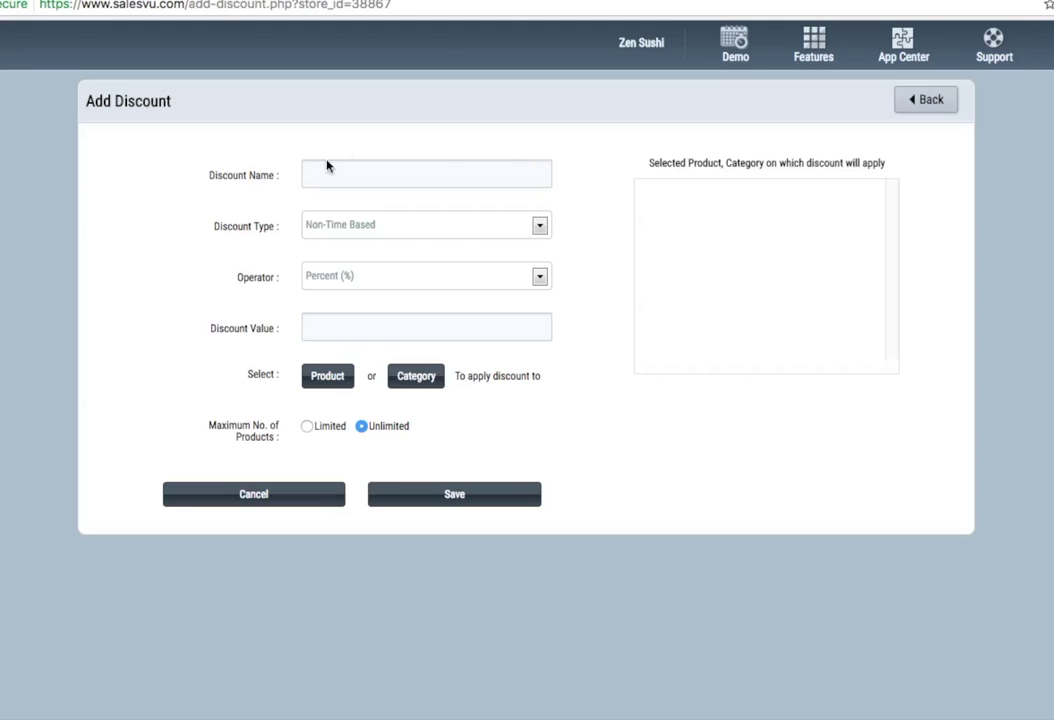
pyautogui.click(424, 226)
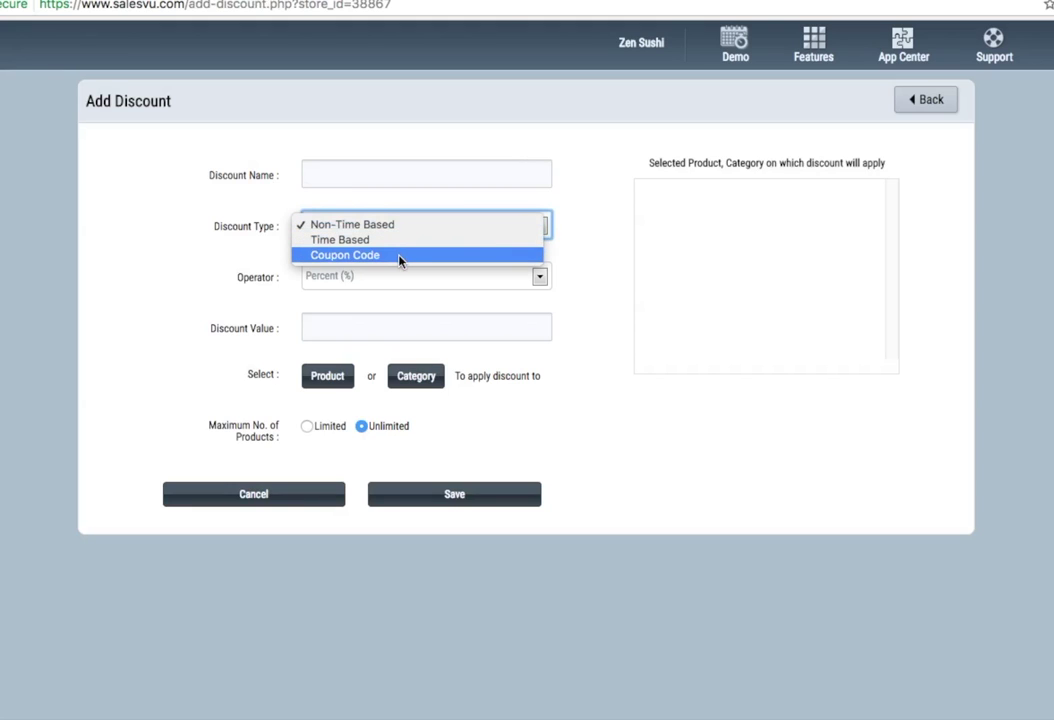
pyautogui.click(471, 244)
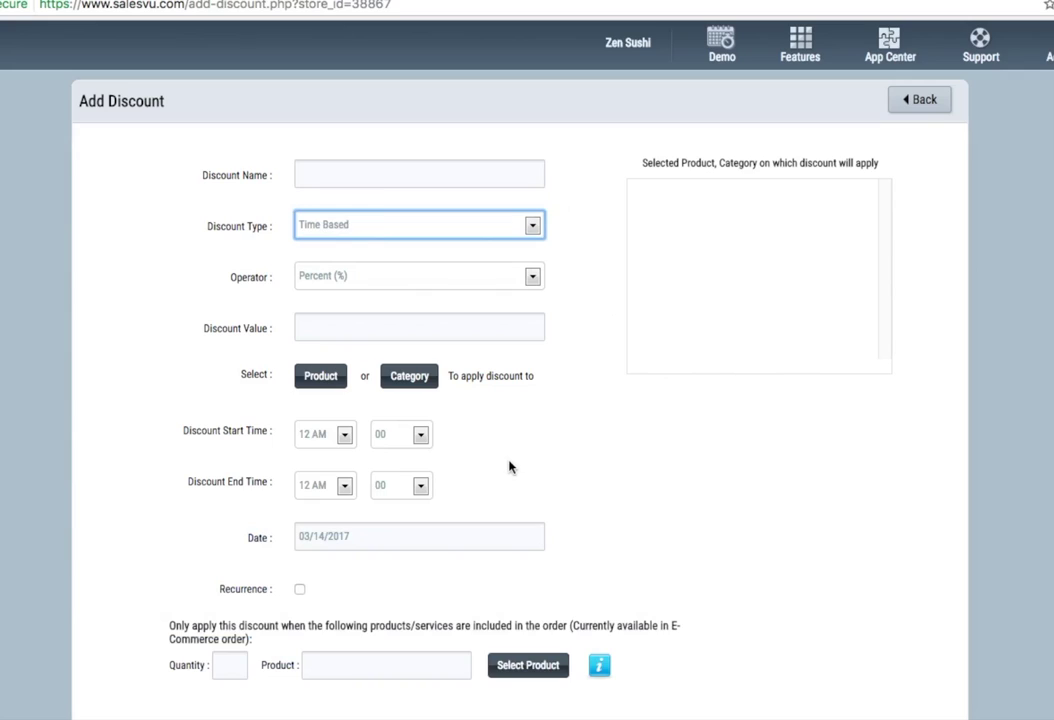
pyautogui.click(450, 179)
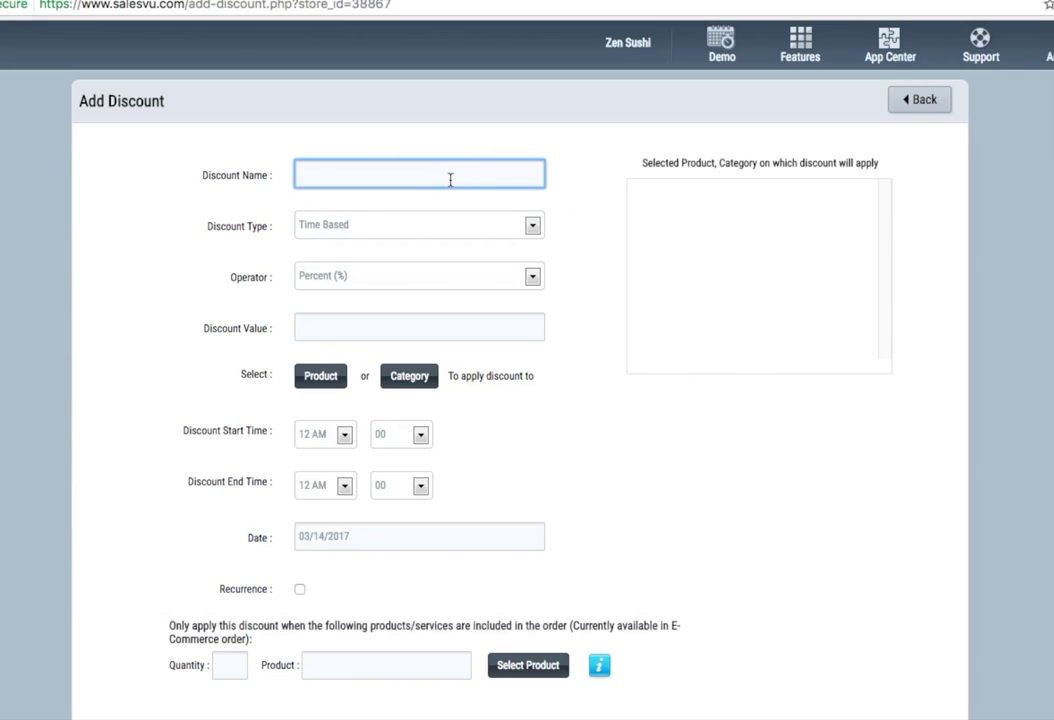
pyautogui.write('Happy Hour')
pyautogui.click(347, 329)
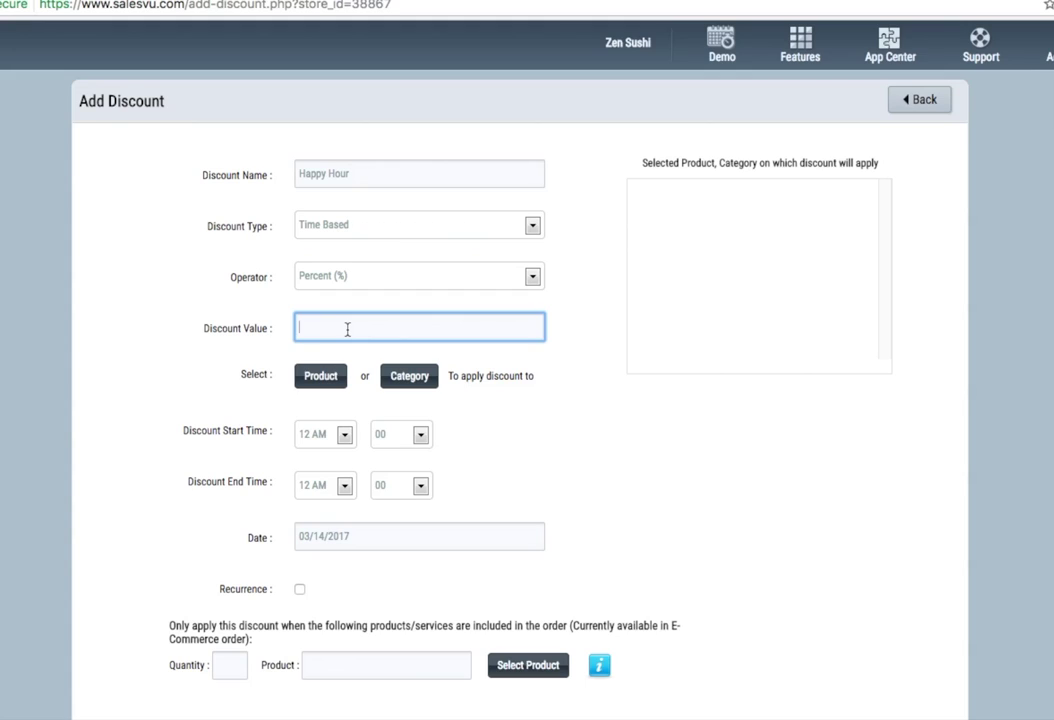
pyautogui.write('15')
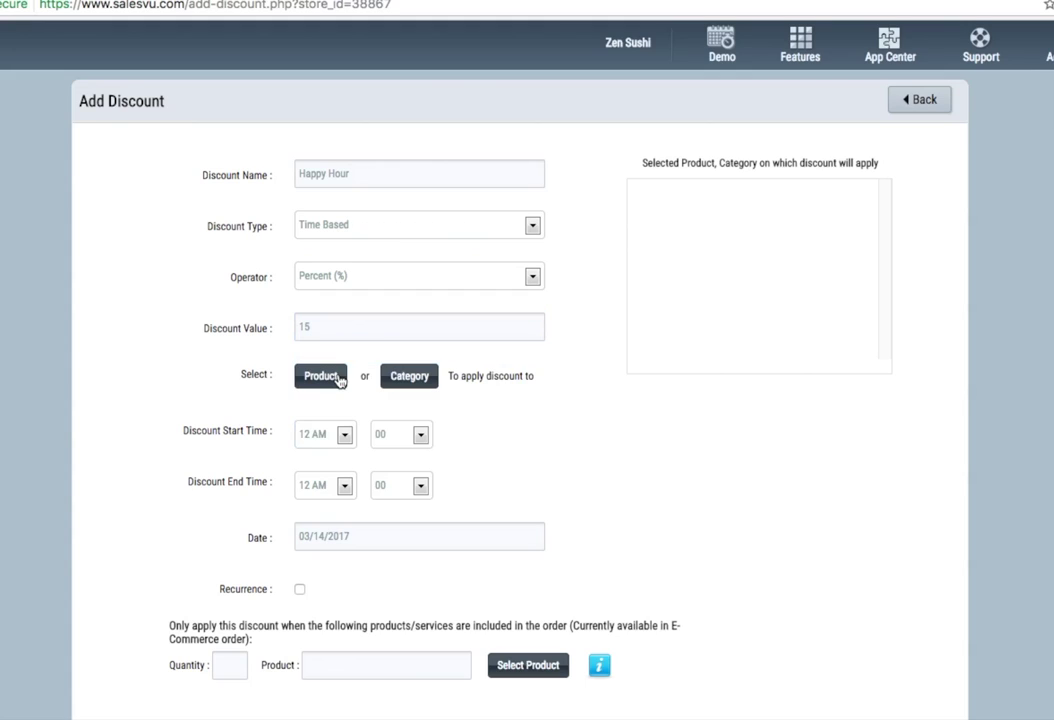
# - Apply it to Appetizers from 06 PM to 08 PM starting 03/15/2017
pyautogui.click(408, 381)
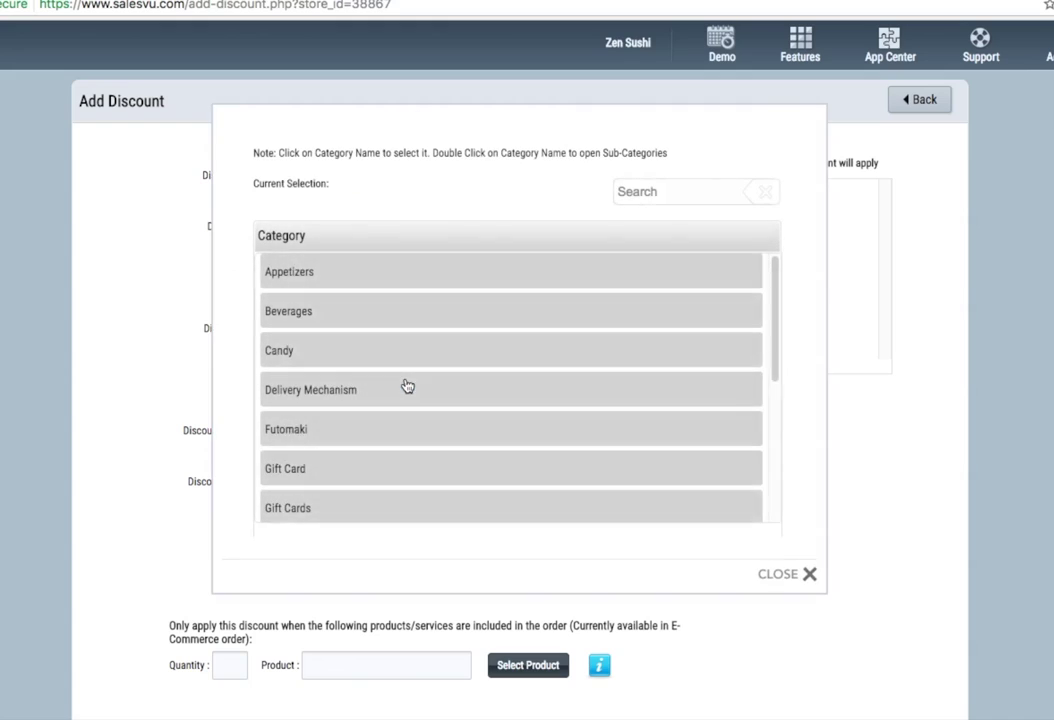
pyautogui.click(305, 275)
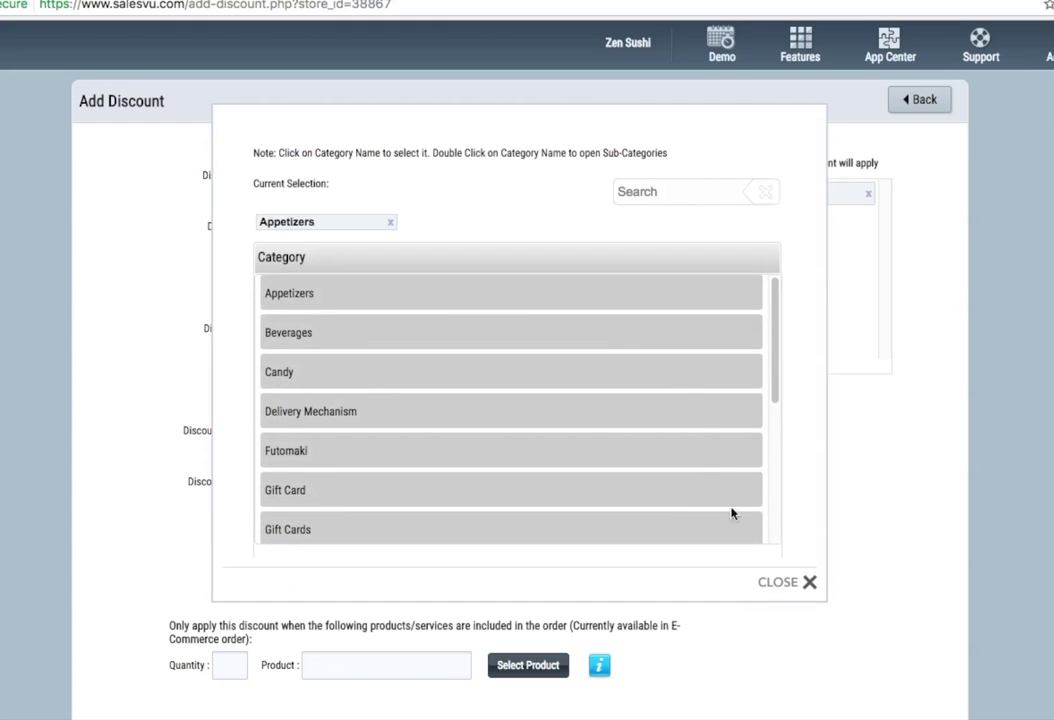
pyautogui.click(787, 574)
pyautogui.click(324, 434)
pyautogui.click(320, 707)
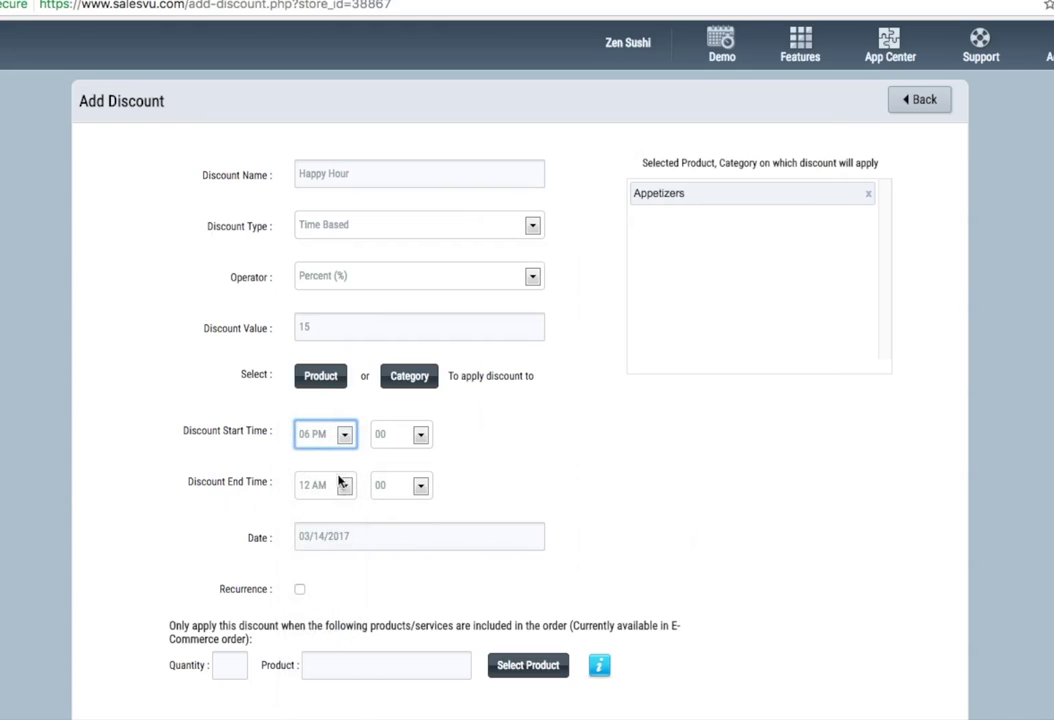
pyautogui.click(330, 485)
pyautogui.click(320, 700)
pyautogui.click(410, 537)
pyautogui.click(405, 657)
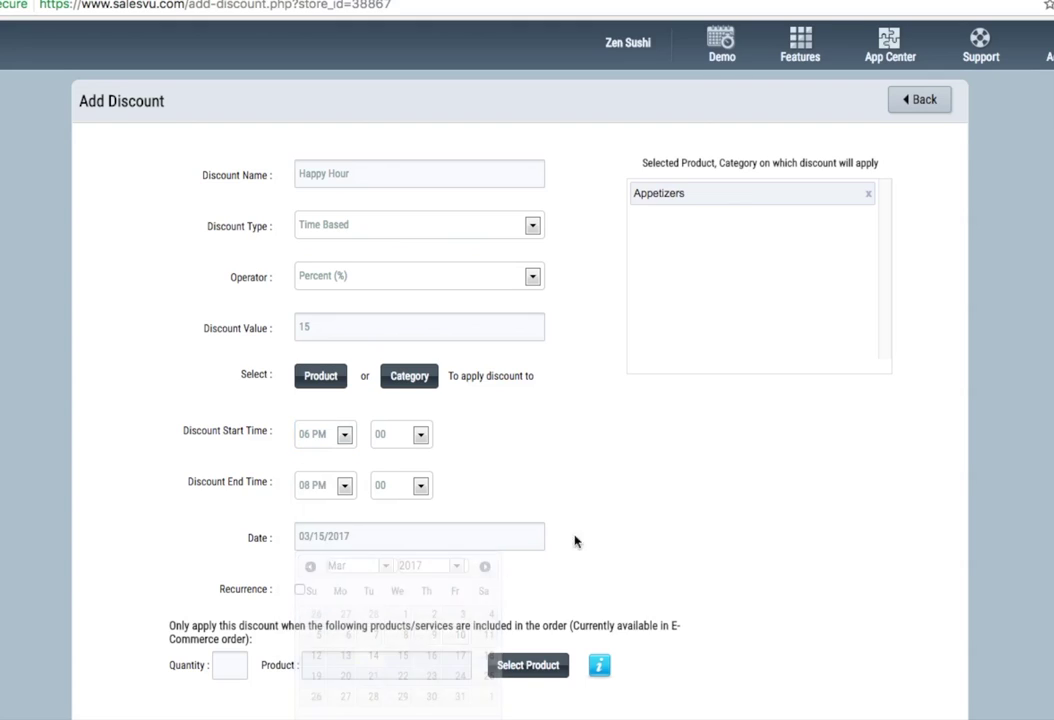
# - Make it recur weekly on Wednesday and Thursday with no end date, and save
pyautogui.scroll(-3, 581, 581)
pyautogui.click(299, 420)
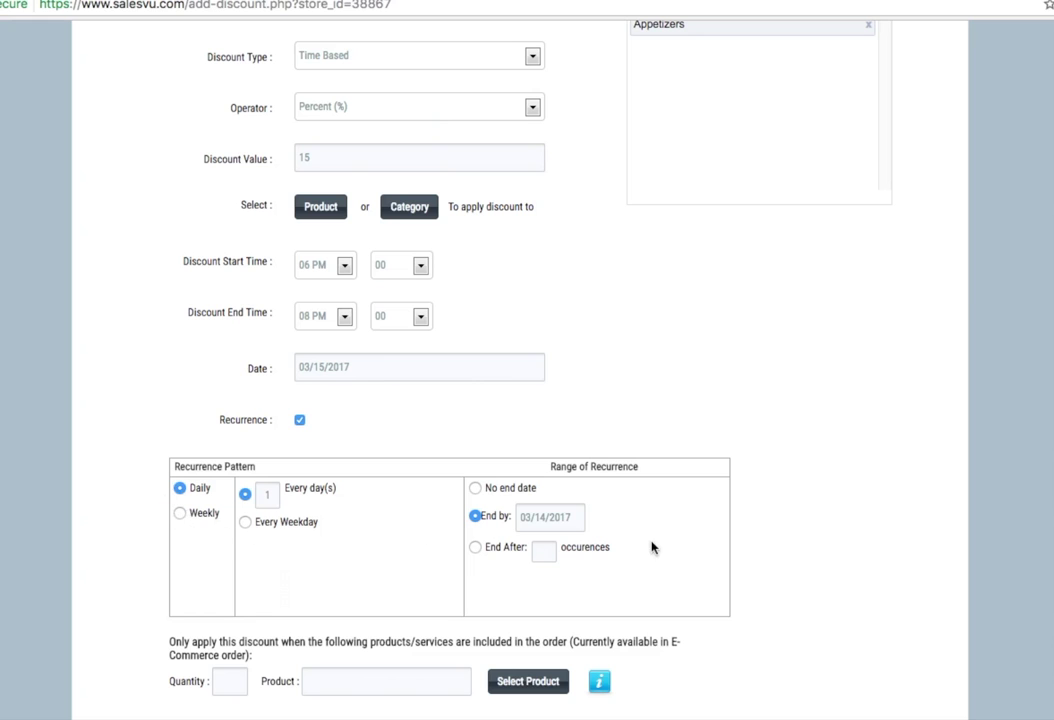
pyautogui.click(180, 514)
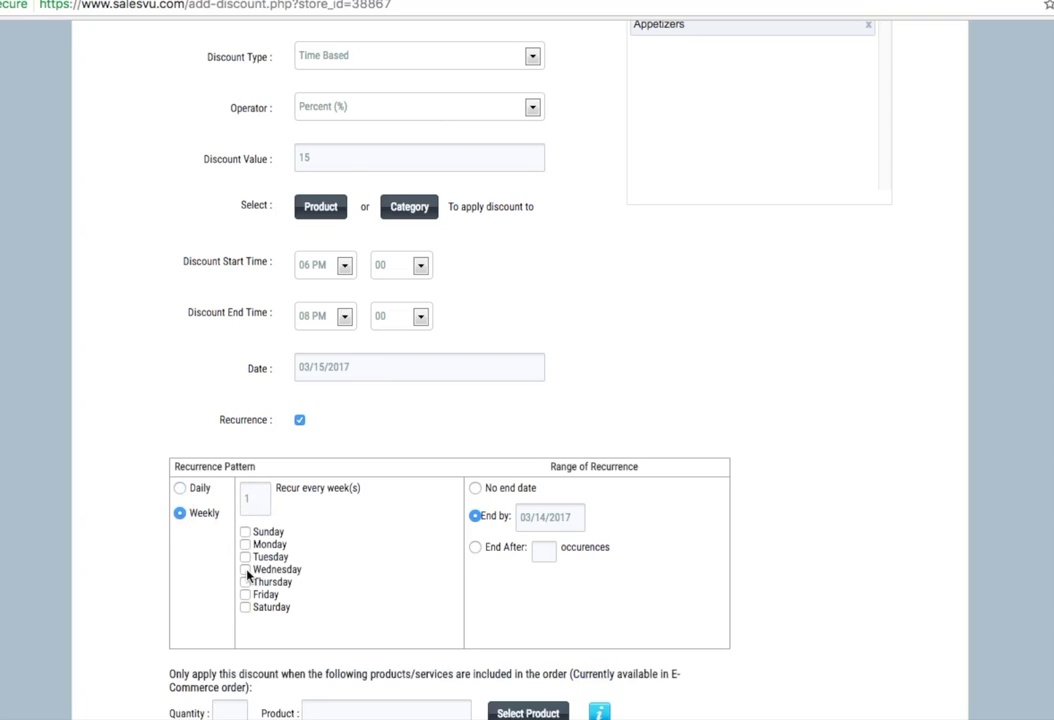
pyautogui.click(246, 570)
pyautogui.click(246, 582)
pyautogui.scroll(-1, 367, 568)
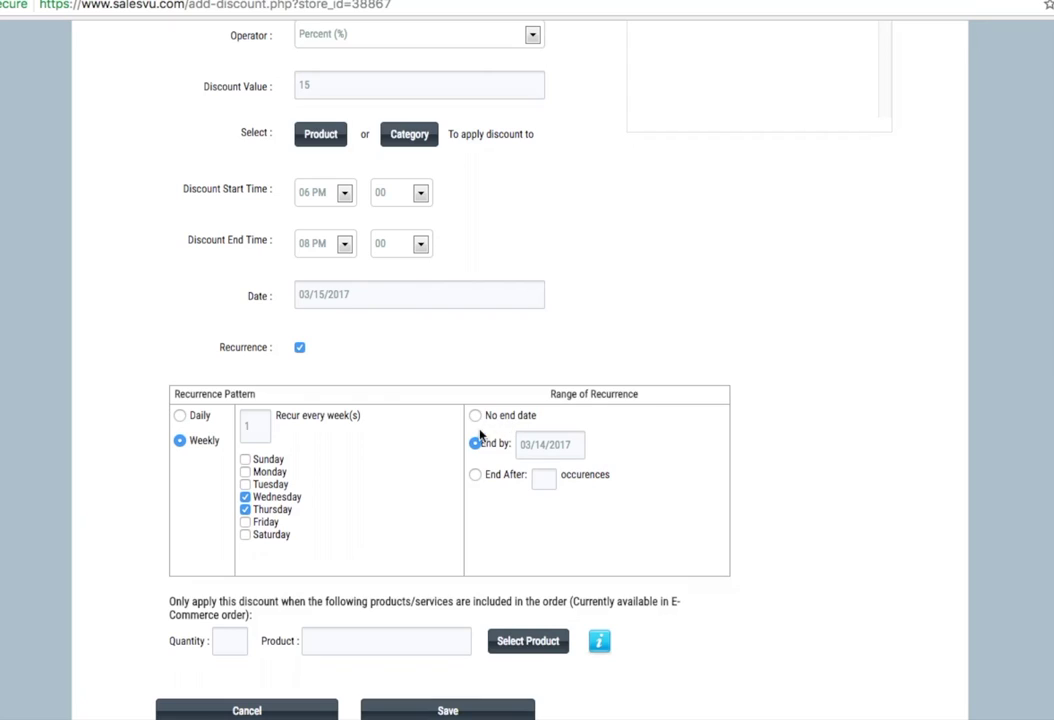
pyautogui.click(475, 475)
pyautogui.click(476, 416)
pyautogui.click(447, 710)
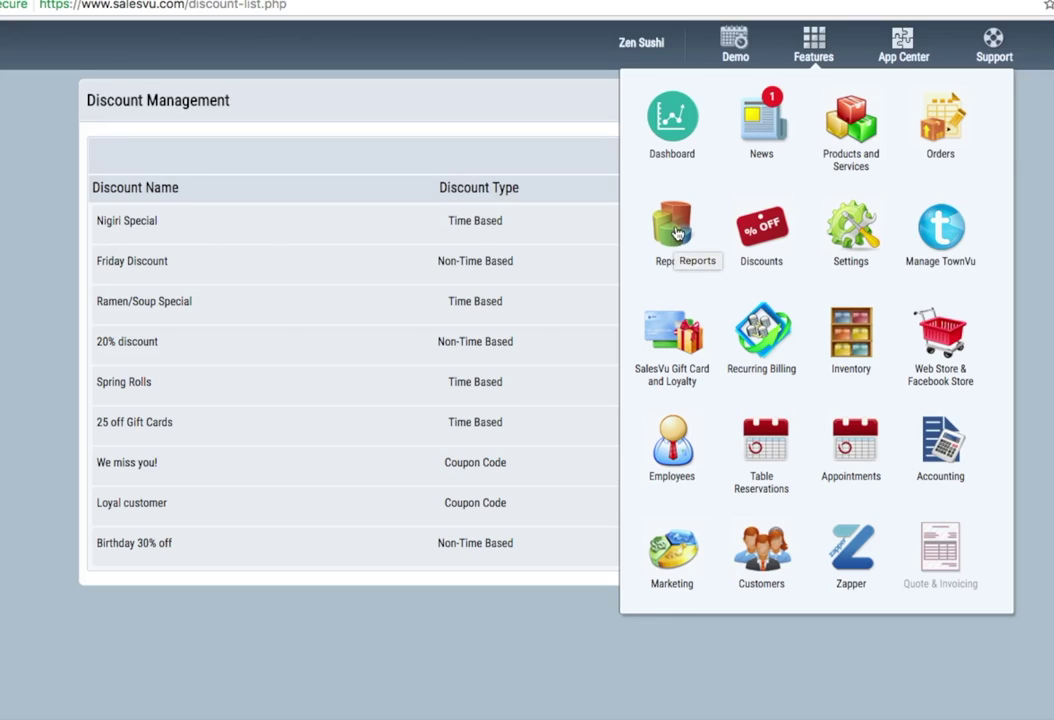
# - Open the Sales report and choose the variant covering the entire period
pyautogui.click(675, 230)
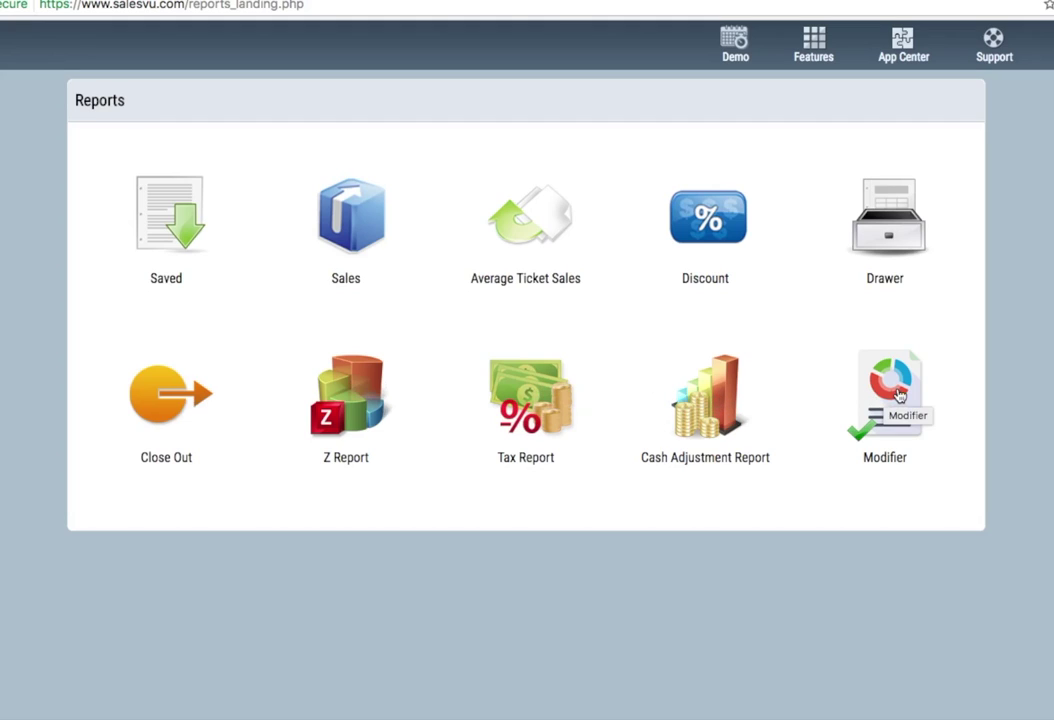
pyautogui.click(341, 224)
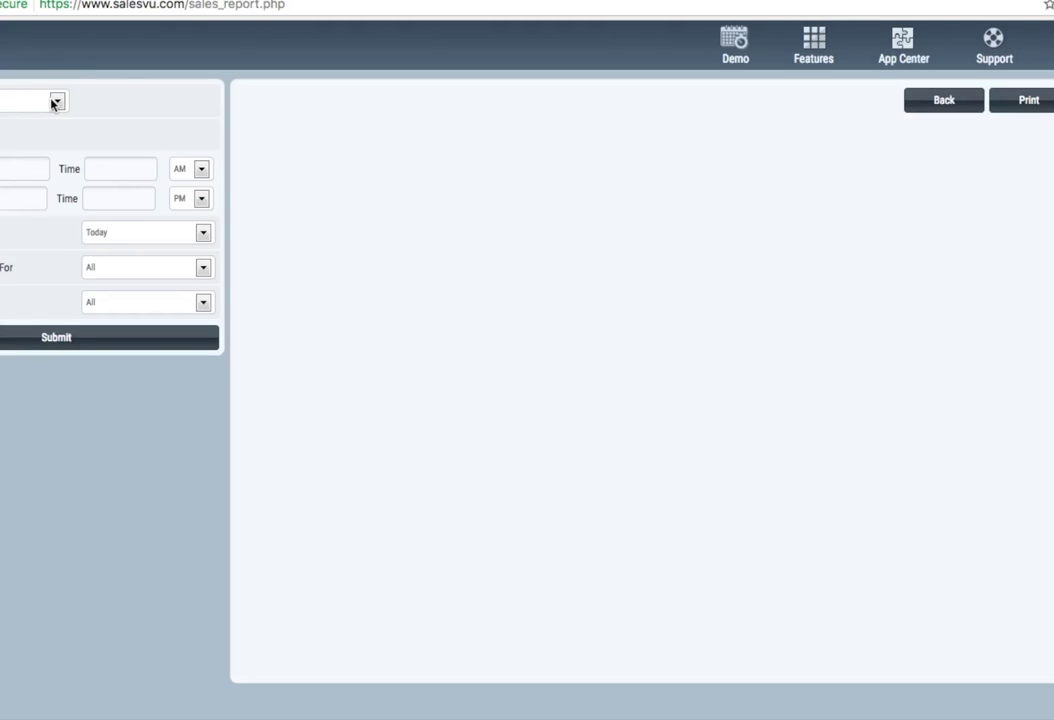
pyautogui.click(53, 103)
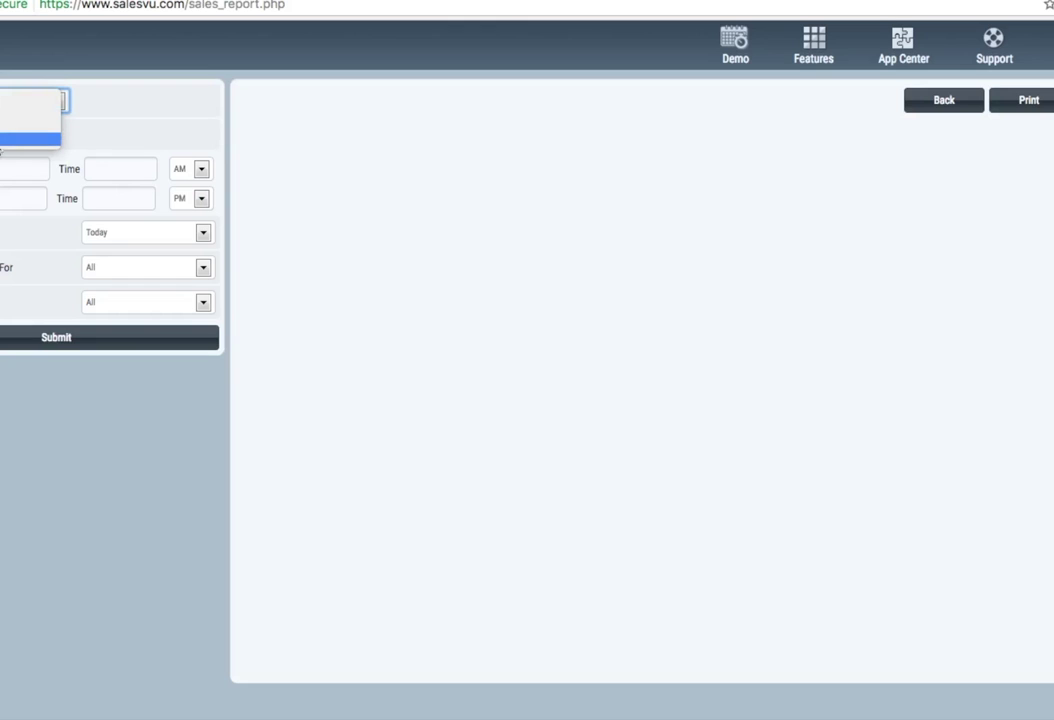
pyautogui.click(20, 140)
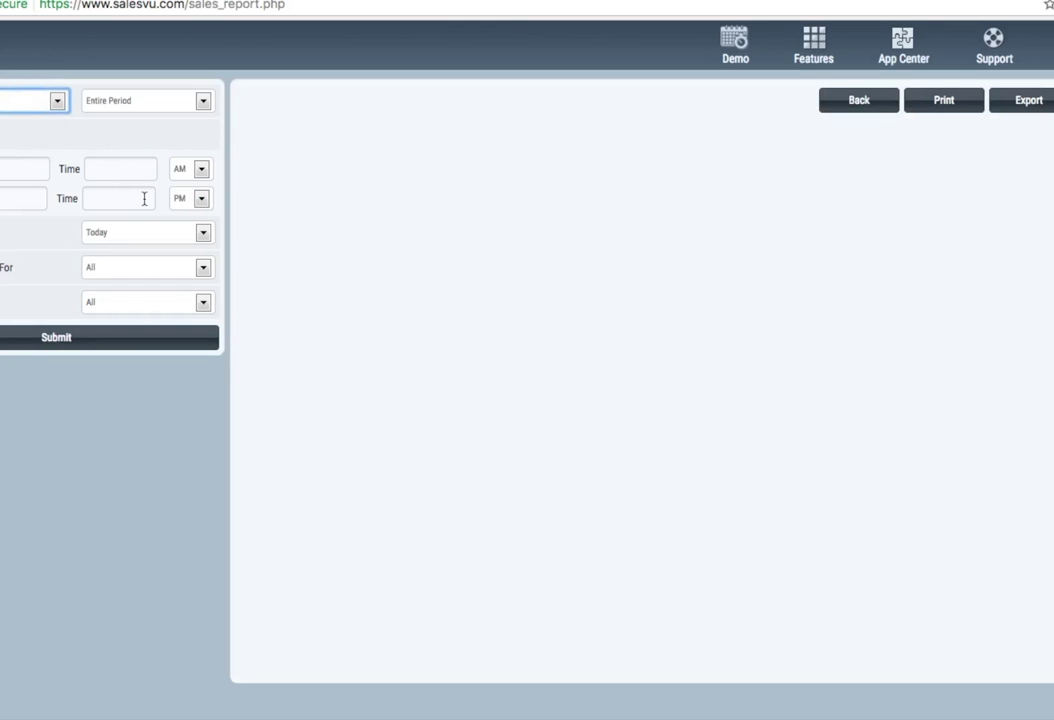
# - Set the date range to Year to Date and generate the report
pyautogui.click(119, 243)
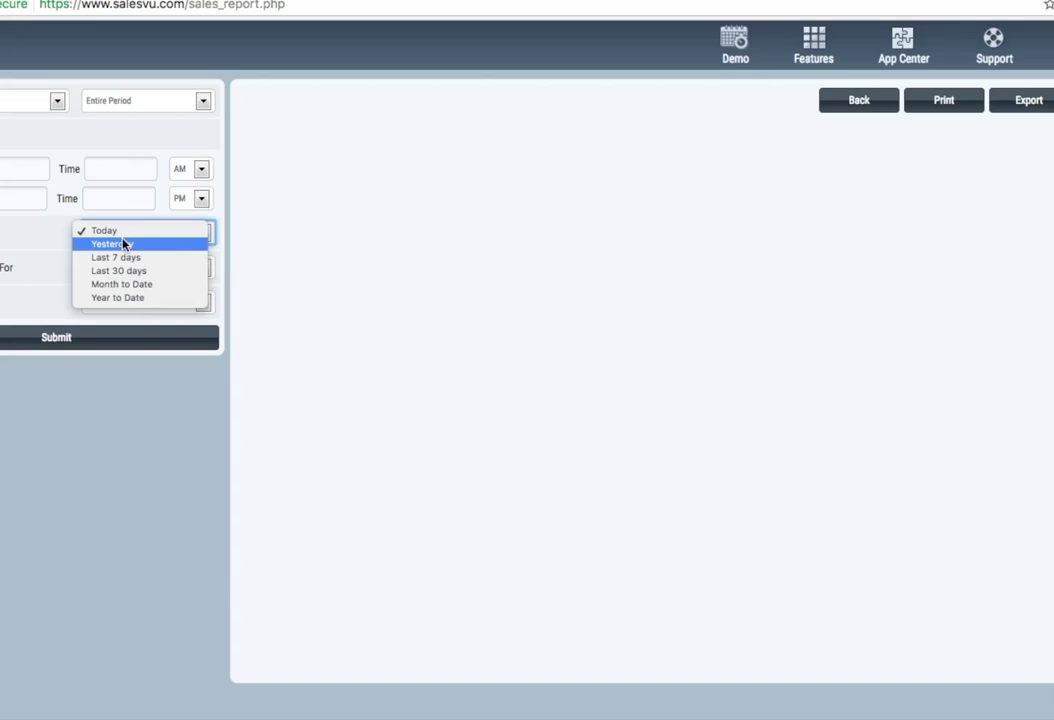
pyautogui.click(143, 298)
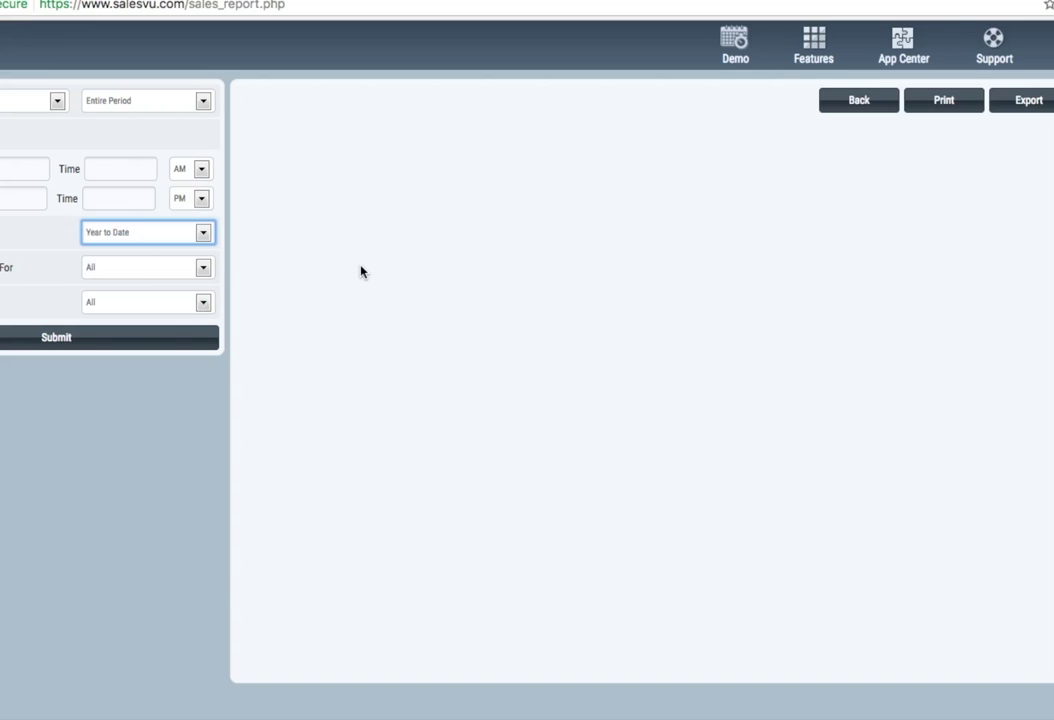
pyautogui.click(48, 340)
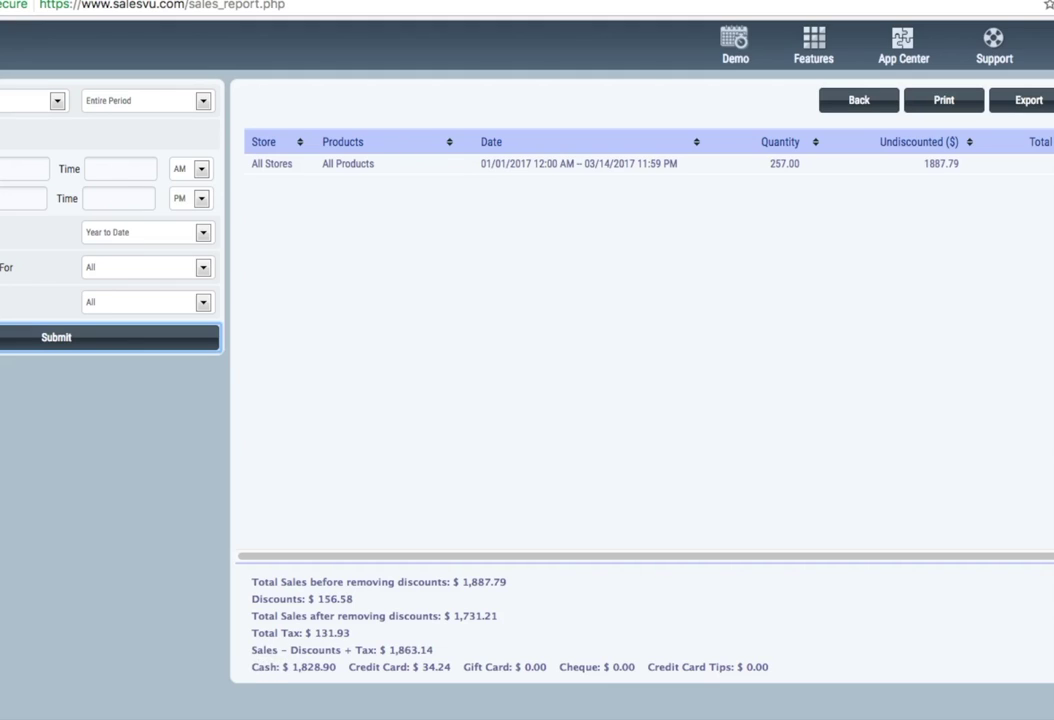
pyautogui.doubleClick(7, 272)
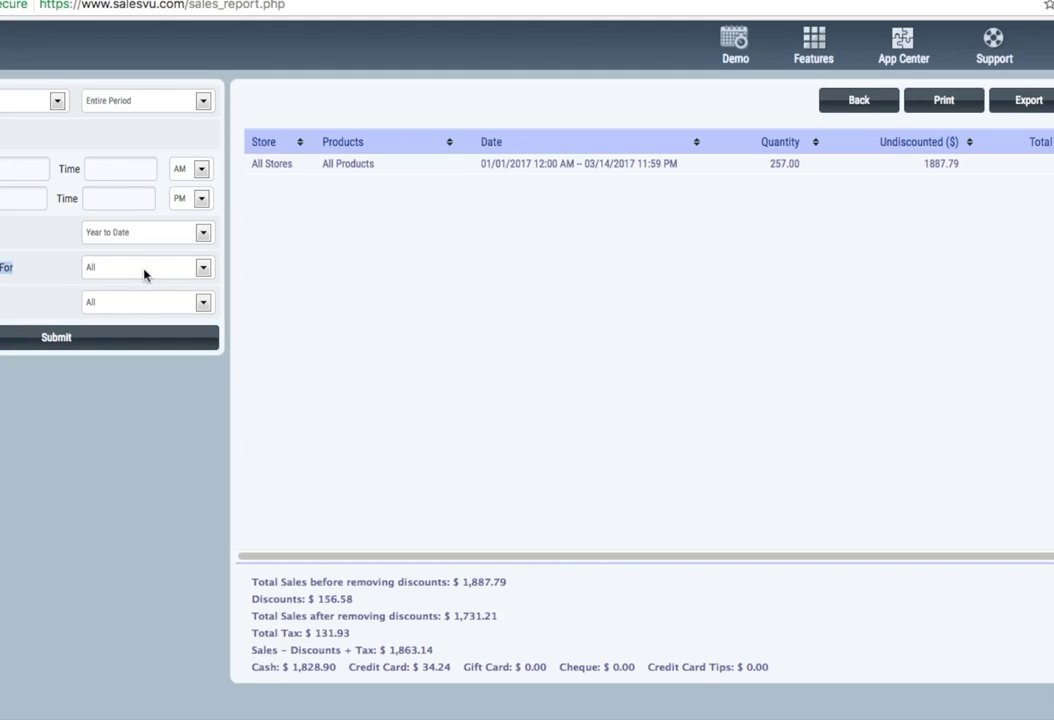
# - Break the sales report down by Products and enlarge the product list
pyautogui.click(205, 268)
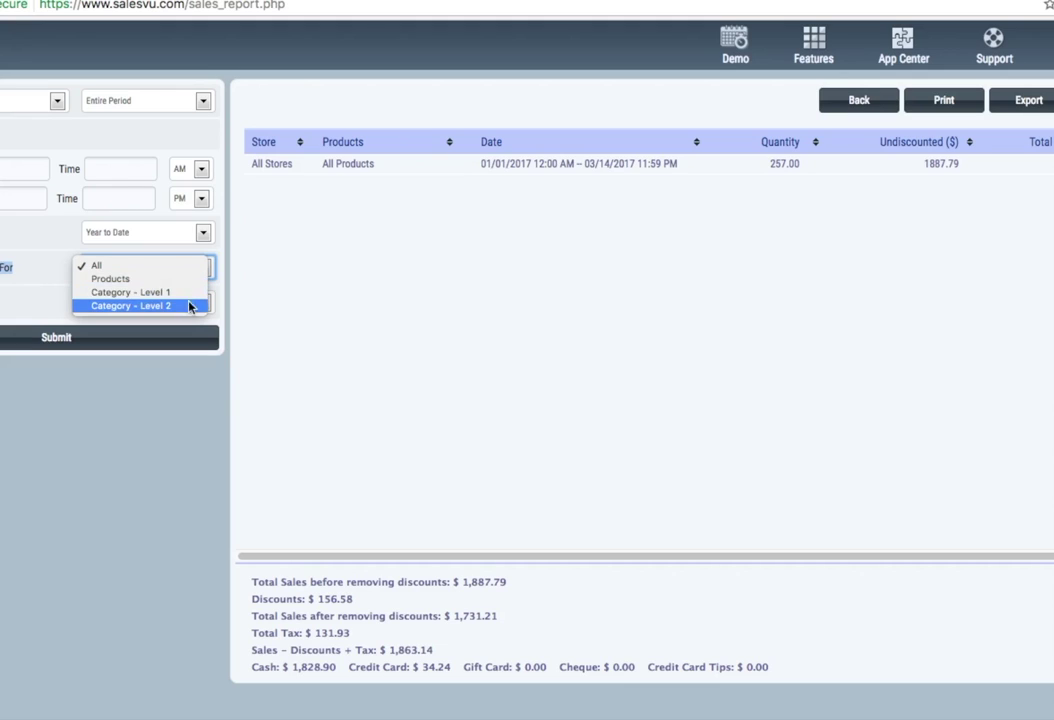
pyautogui.click(177, 280)
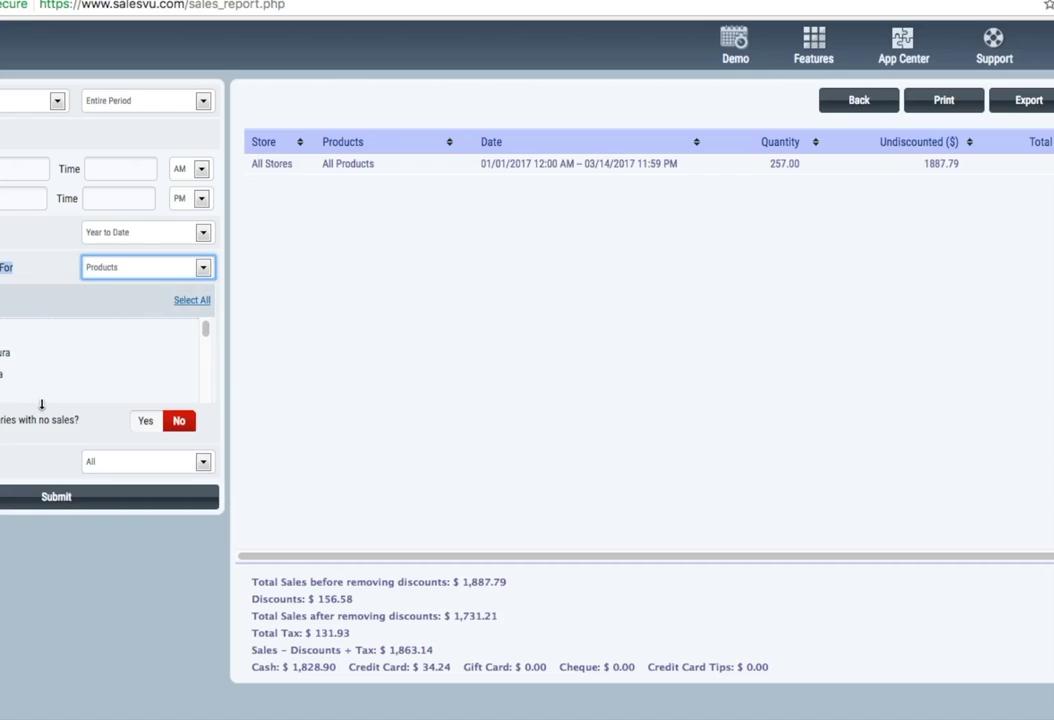
pyautogui.moveTo(41, 404); pyautogui.dragTo(65, 643)
pyautogui.scroll(-5, 69, 387)
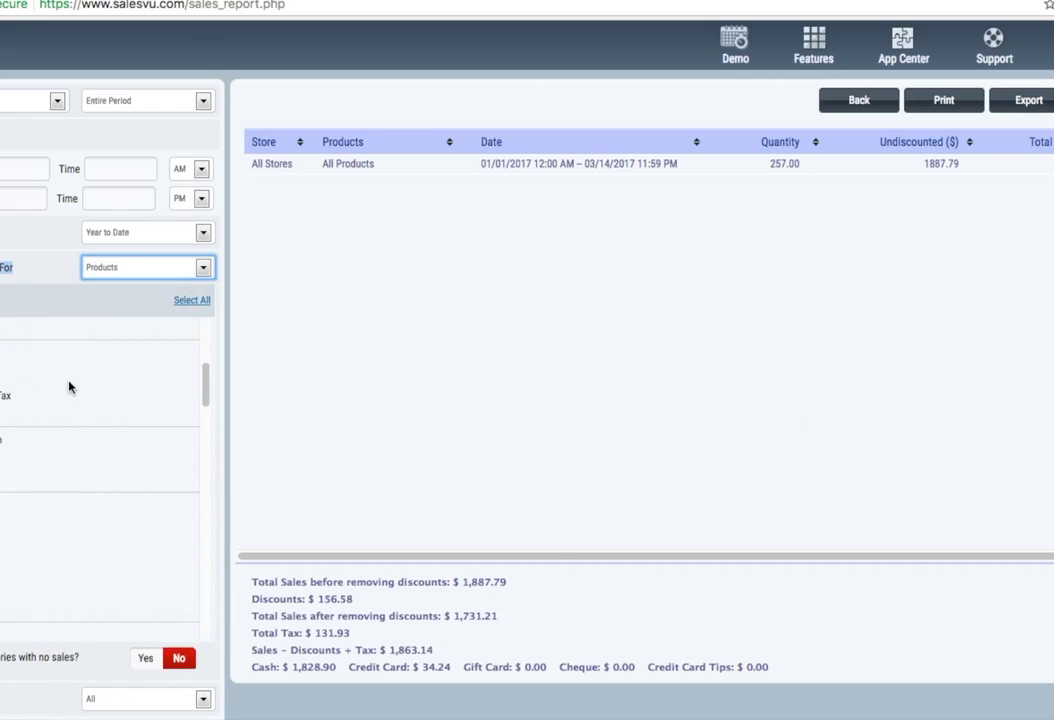
pyautogui.scroll(-5, 69, 388)
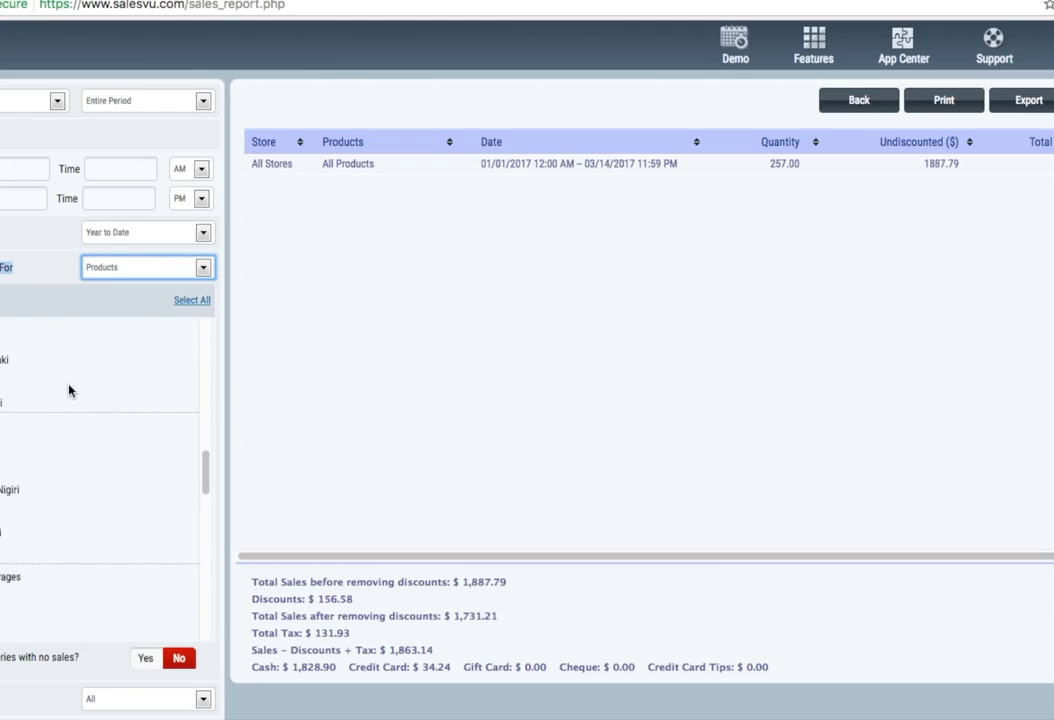
pyautogui.scroll(-3, 70, 391)
pyautogui.click(182, 301)
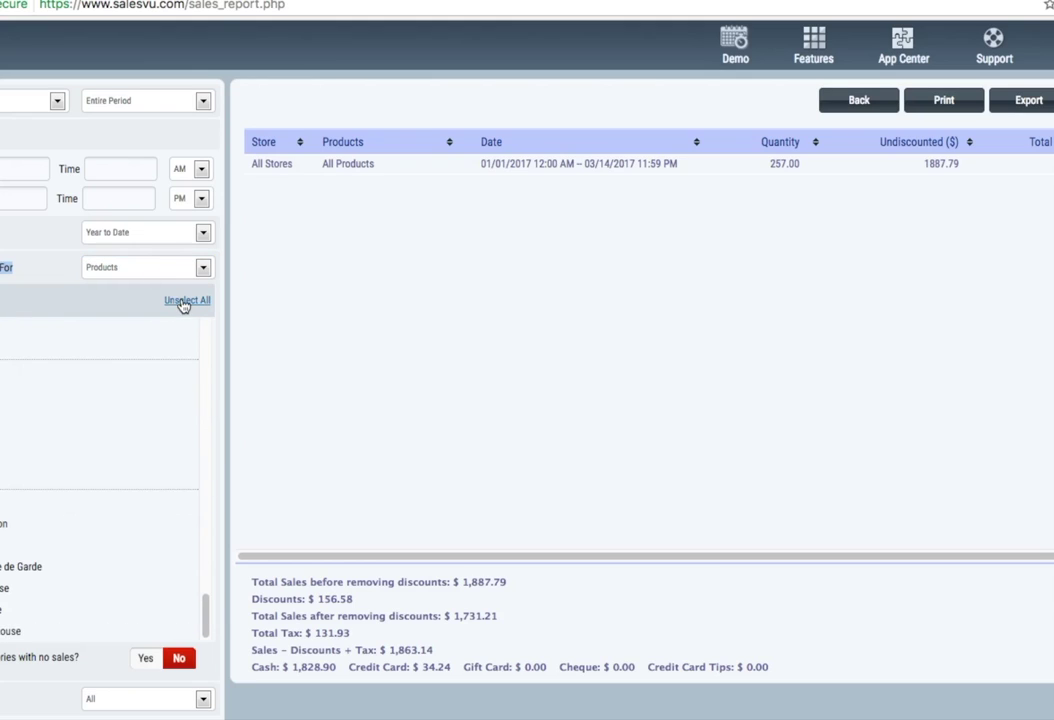
pyautogui.click(182, 301)
# - Rerun the report with all sales channels, then return to the main portal page
pyautogui.click(204, 700)
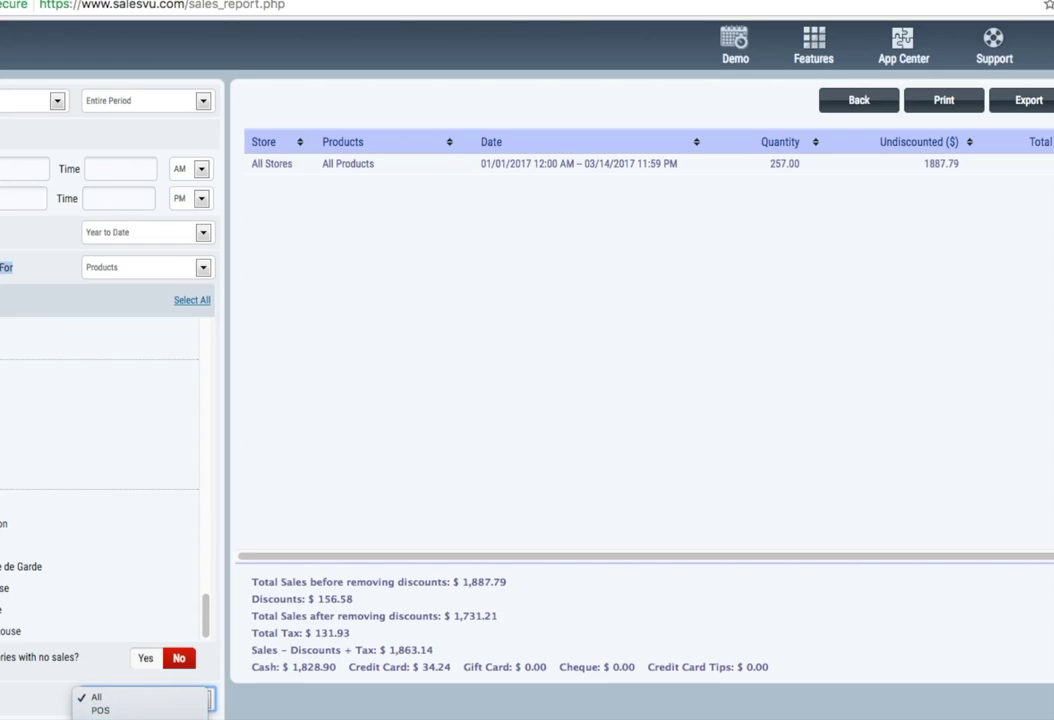
pyautogui.press('Return')
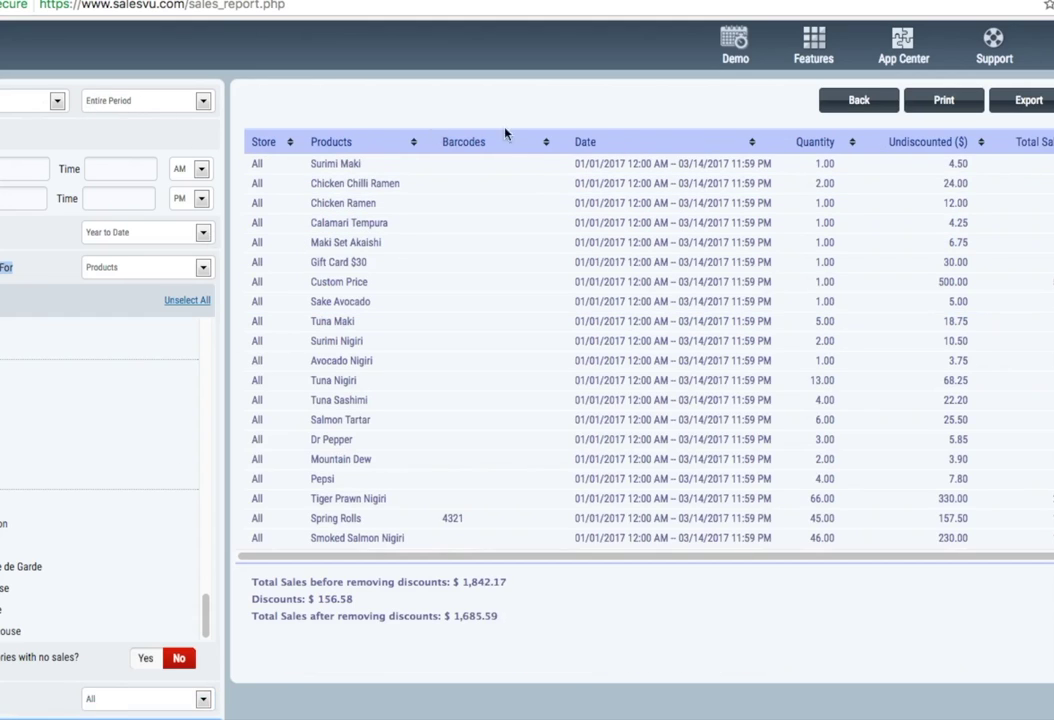
pyautogui.click(857, 100)
pyautogui.moveTo(810, 52)
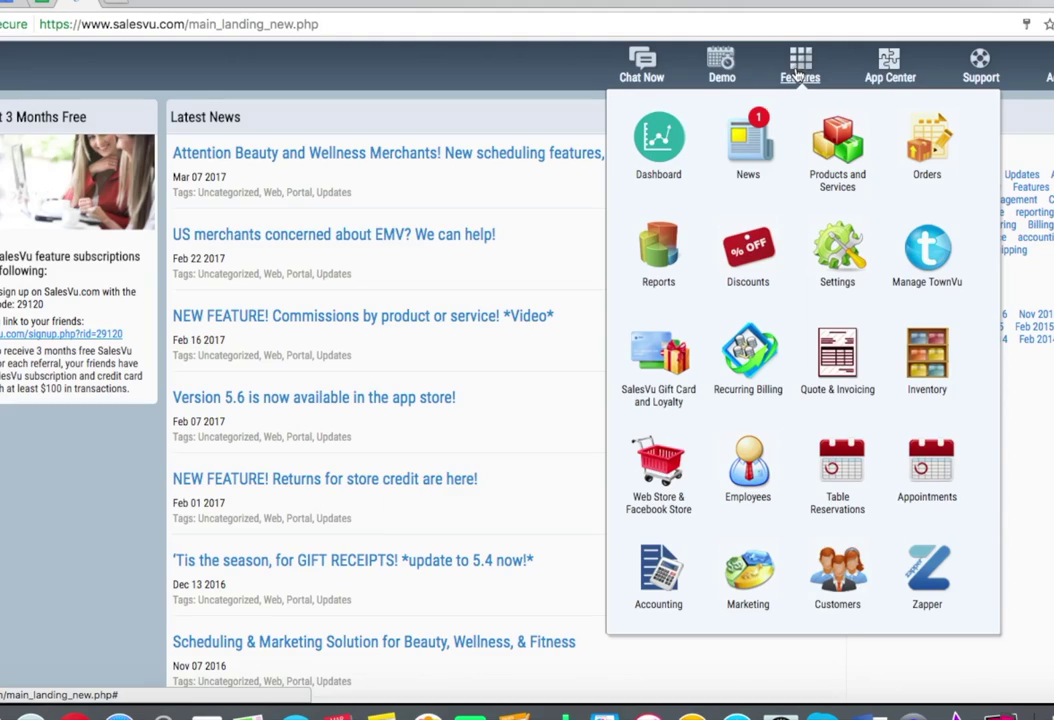
# - Open the Accounting section showing QuickBooks Integration and SalesVu Easy Accounting
pyautogui.click(659, 568)
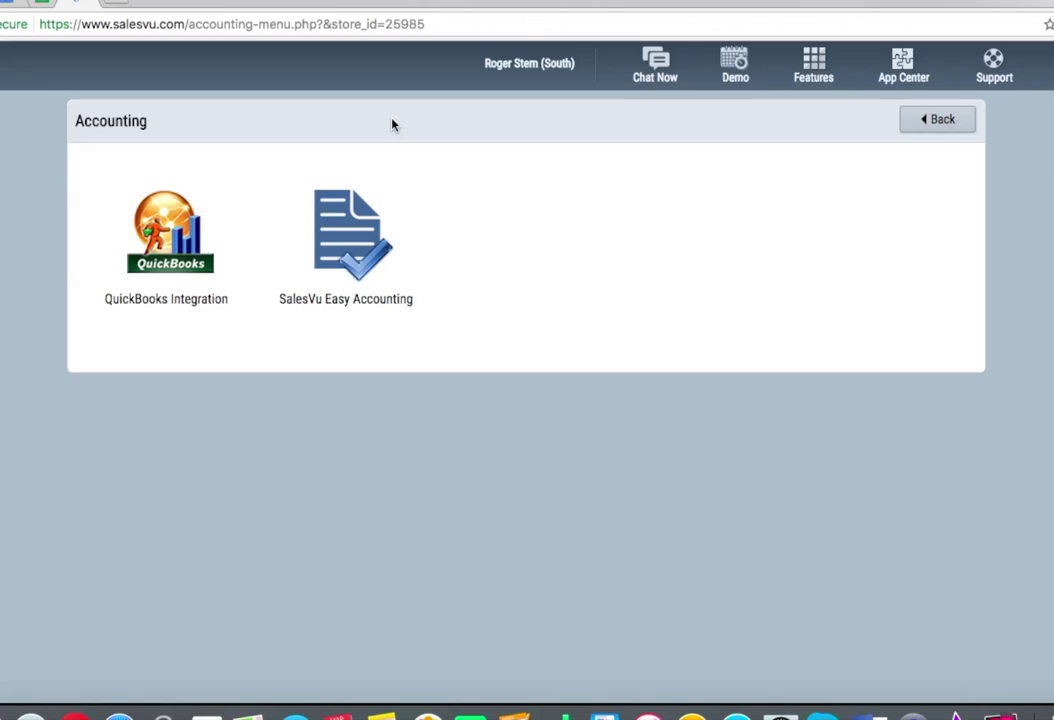